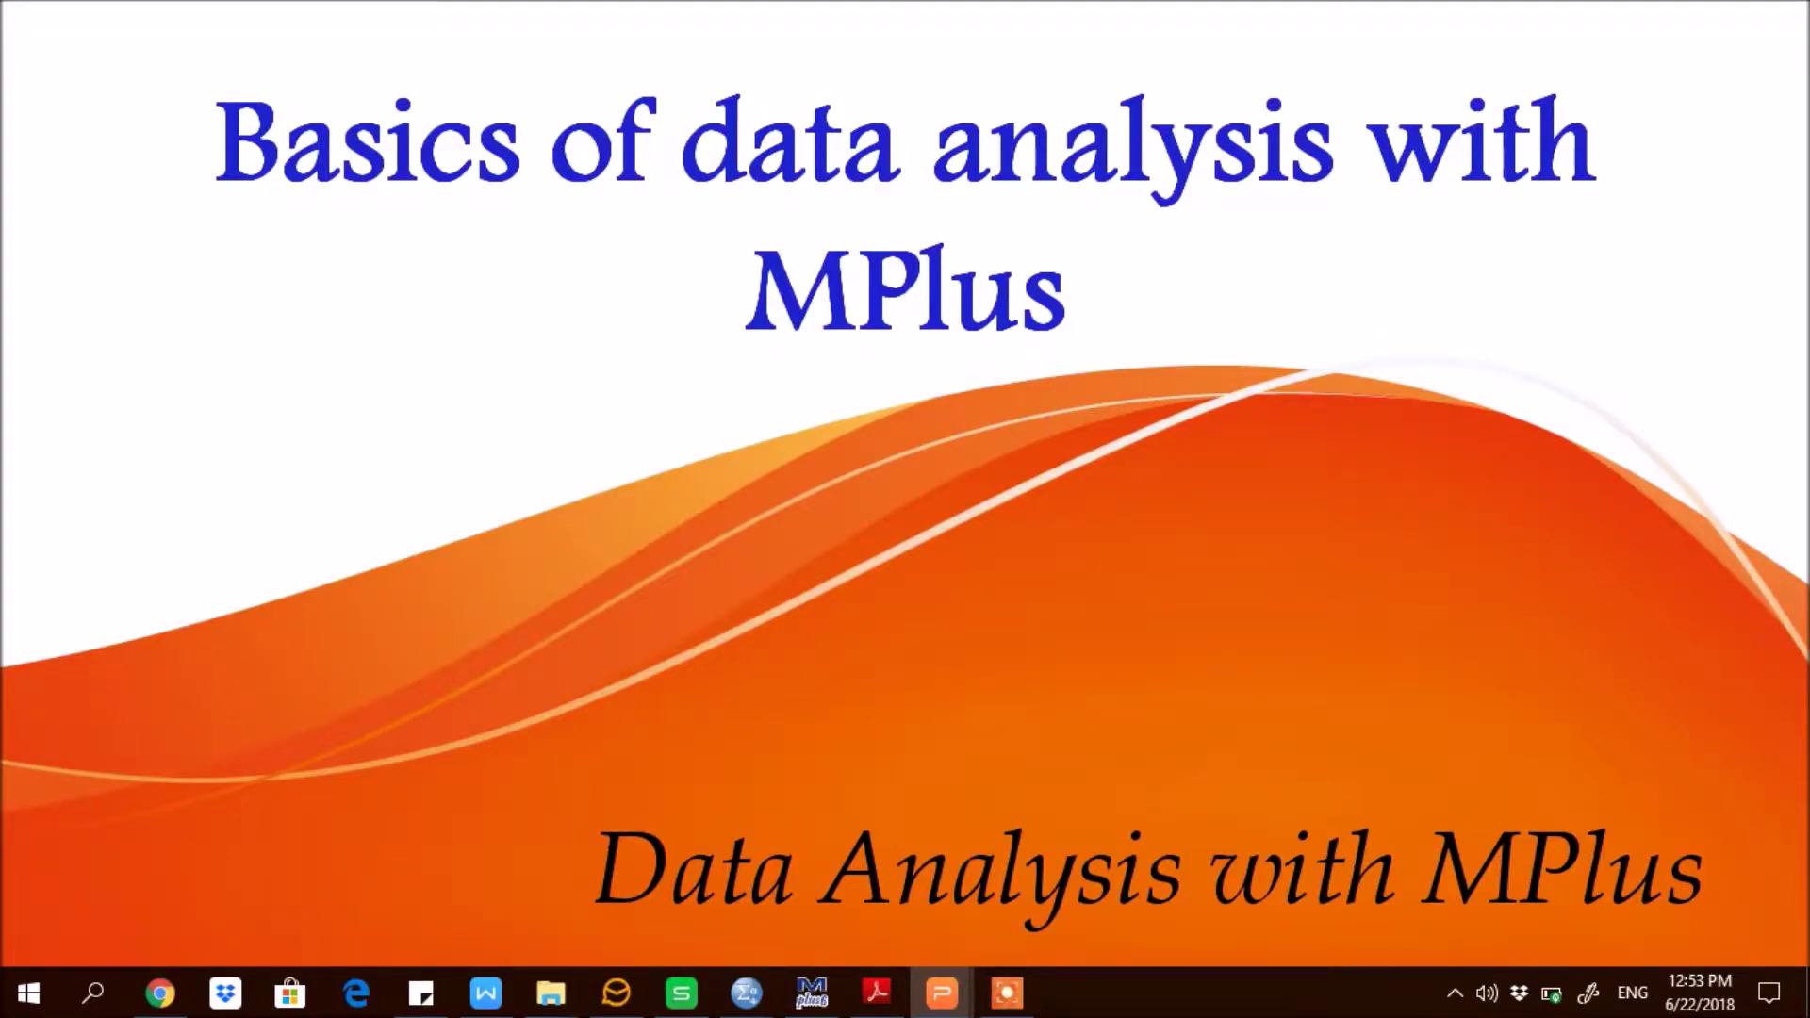
Step: Advance the slideshow past the session overview slide to the Some Basic Rules slide
{"action": "key", "text": "Right"}
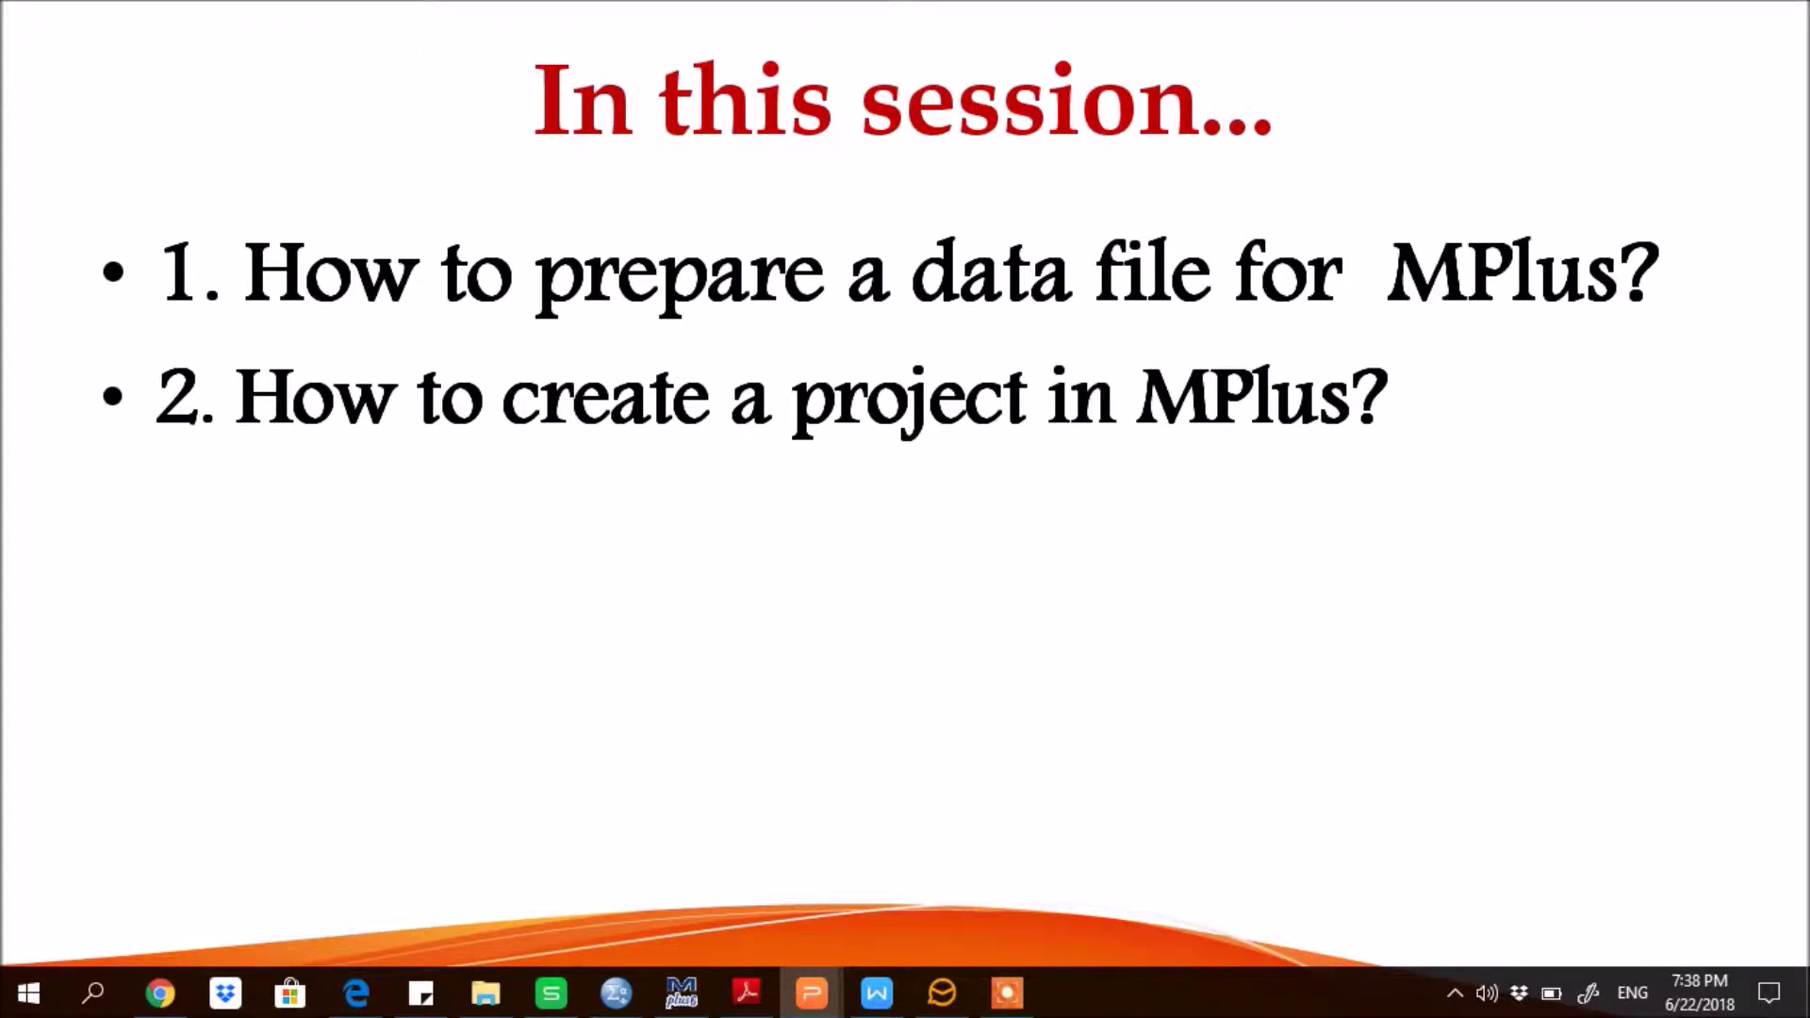
{"action": "key", "text": "Right"}
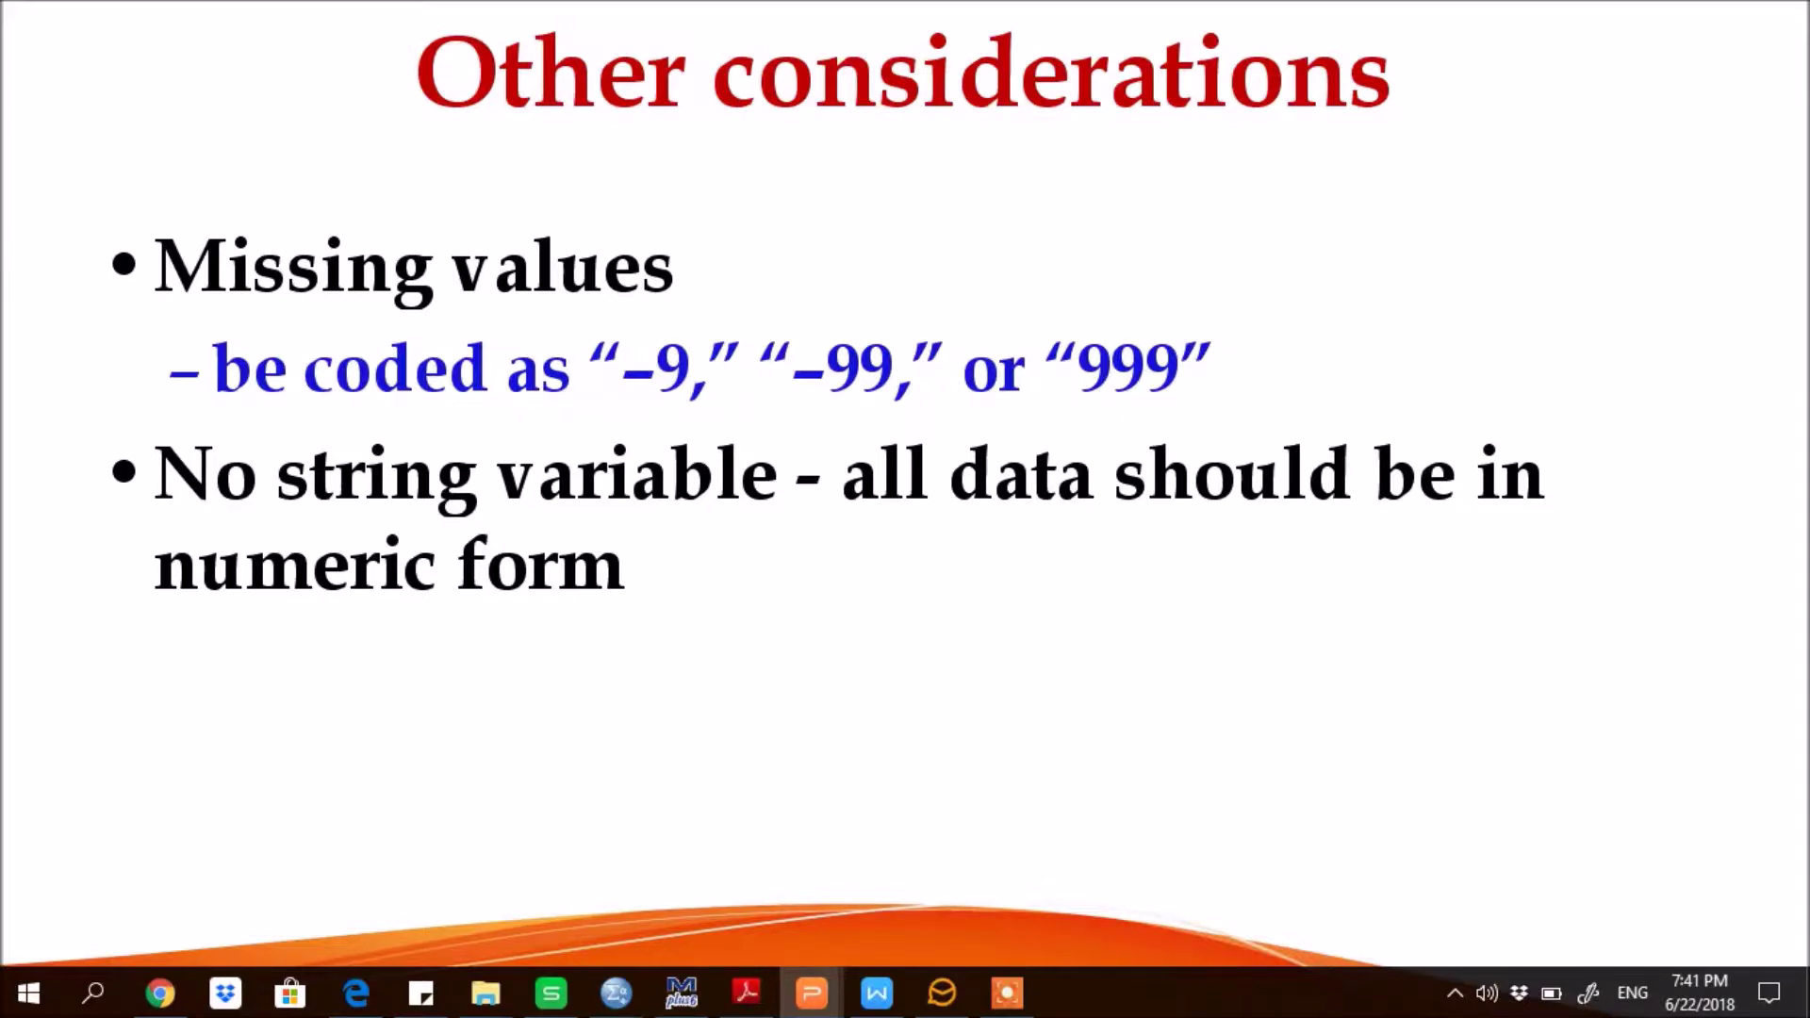
Step: Advance through the data file creation slide to 'How to create a project in MPlus?'
{"action": "key", "text": "Right"}
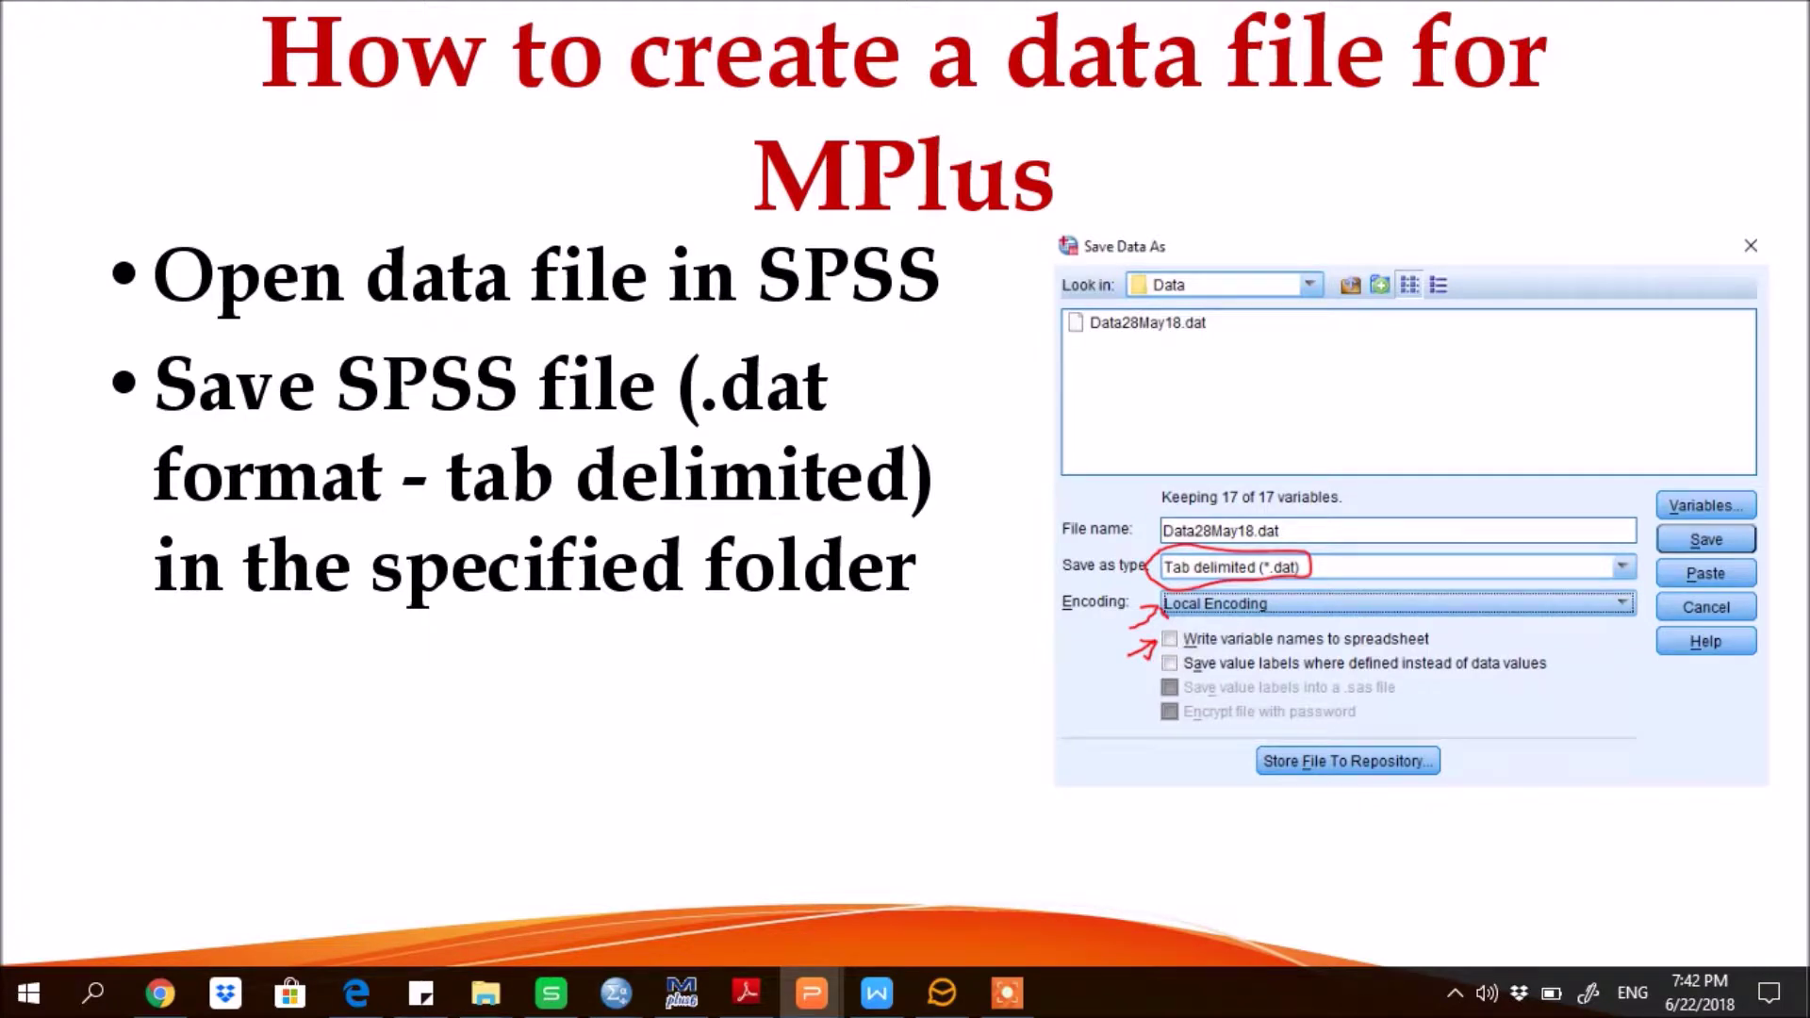
{"action": "key", "text": "Right"}
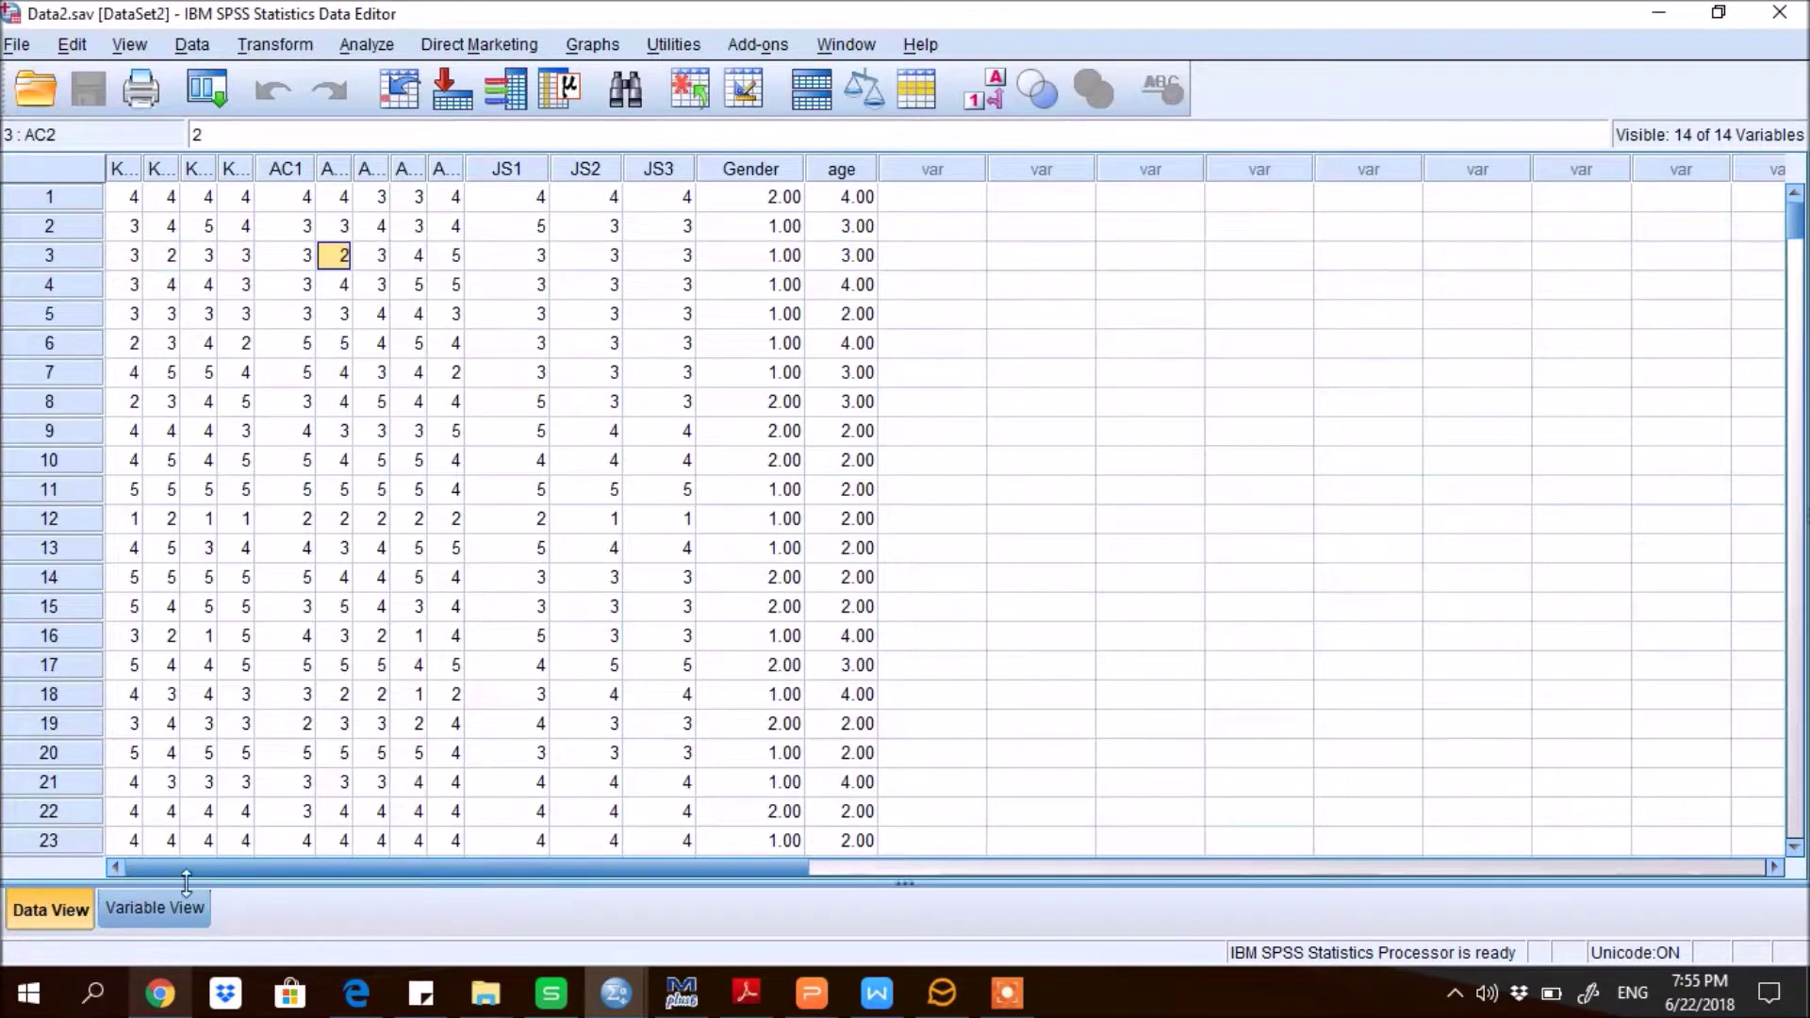
{"action": "left_click", "coordinate": [162, 907]}
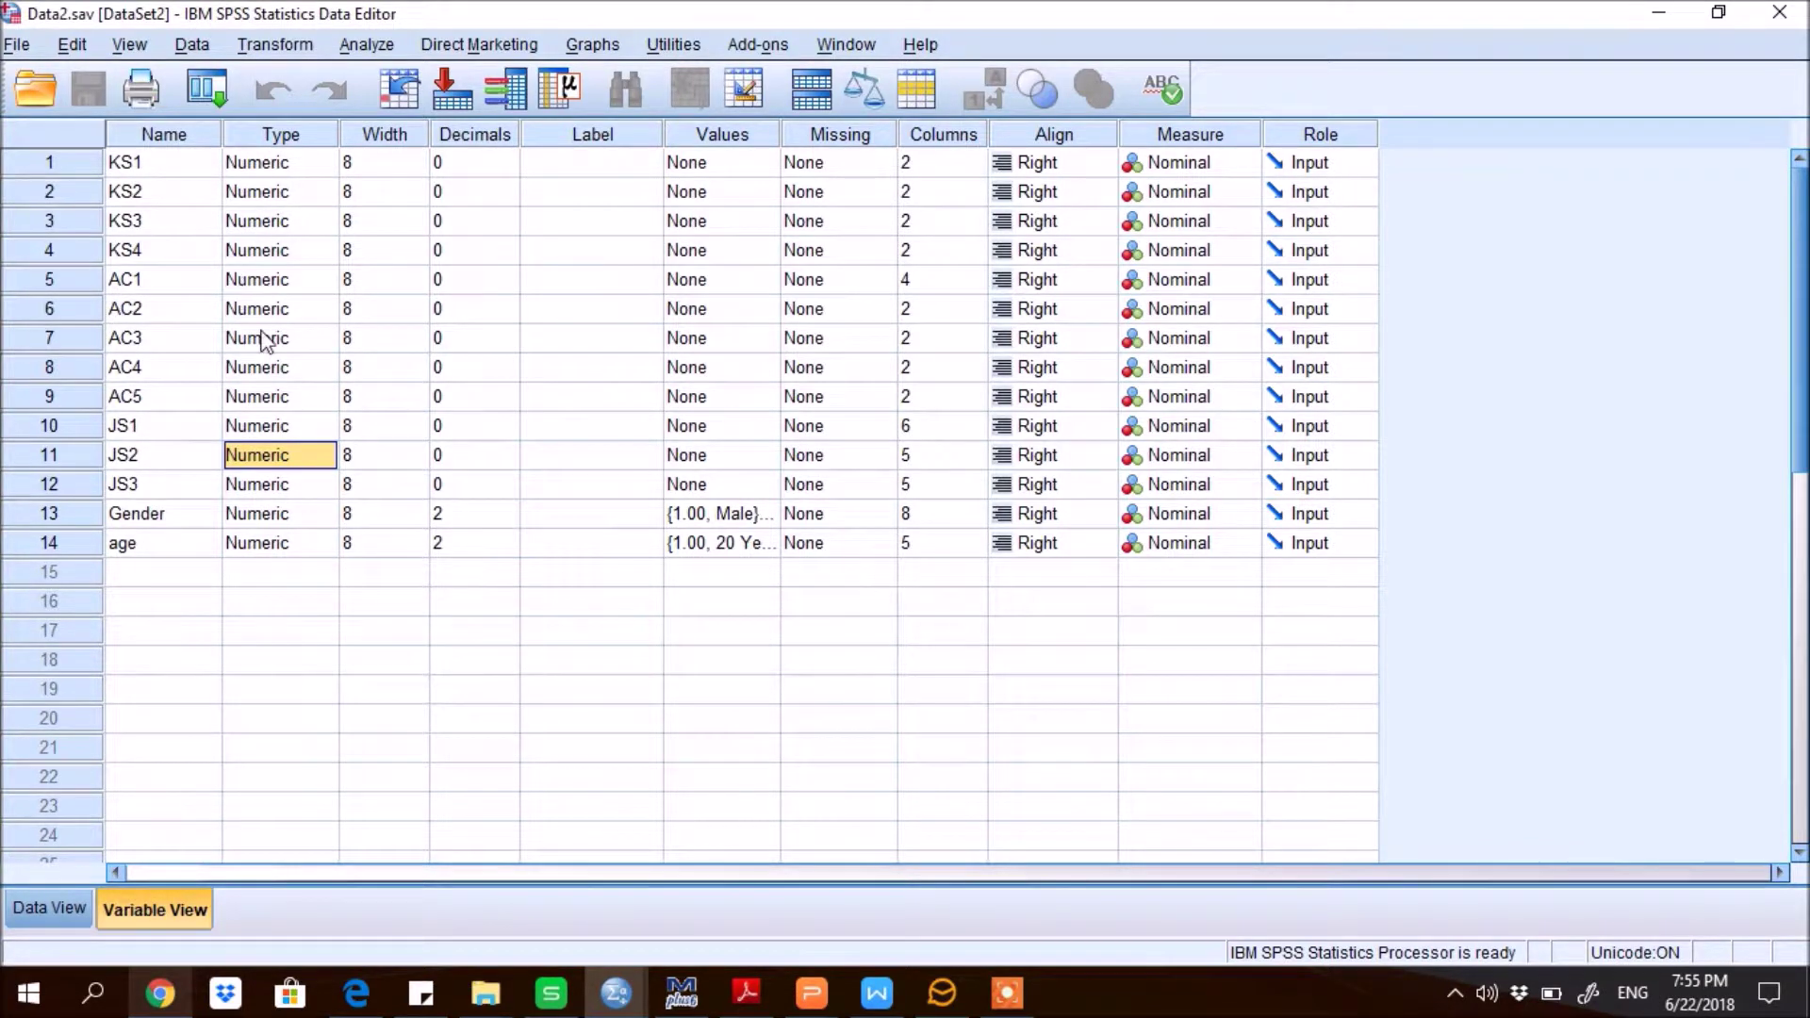
{"action": "left_click", "coordinate": [267, 547]}
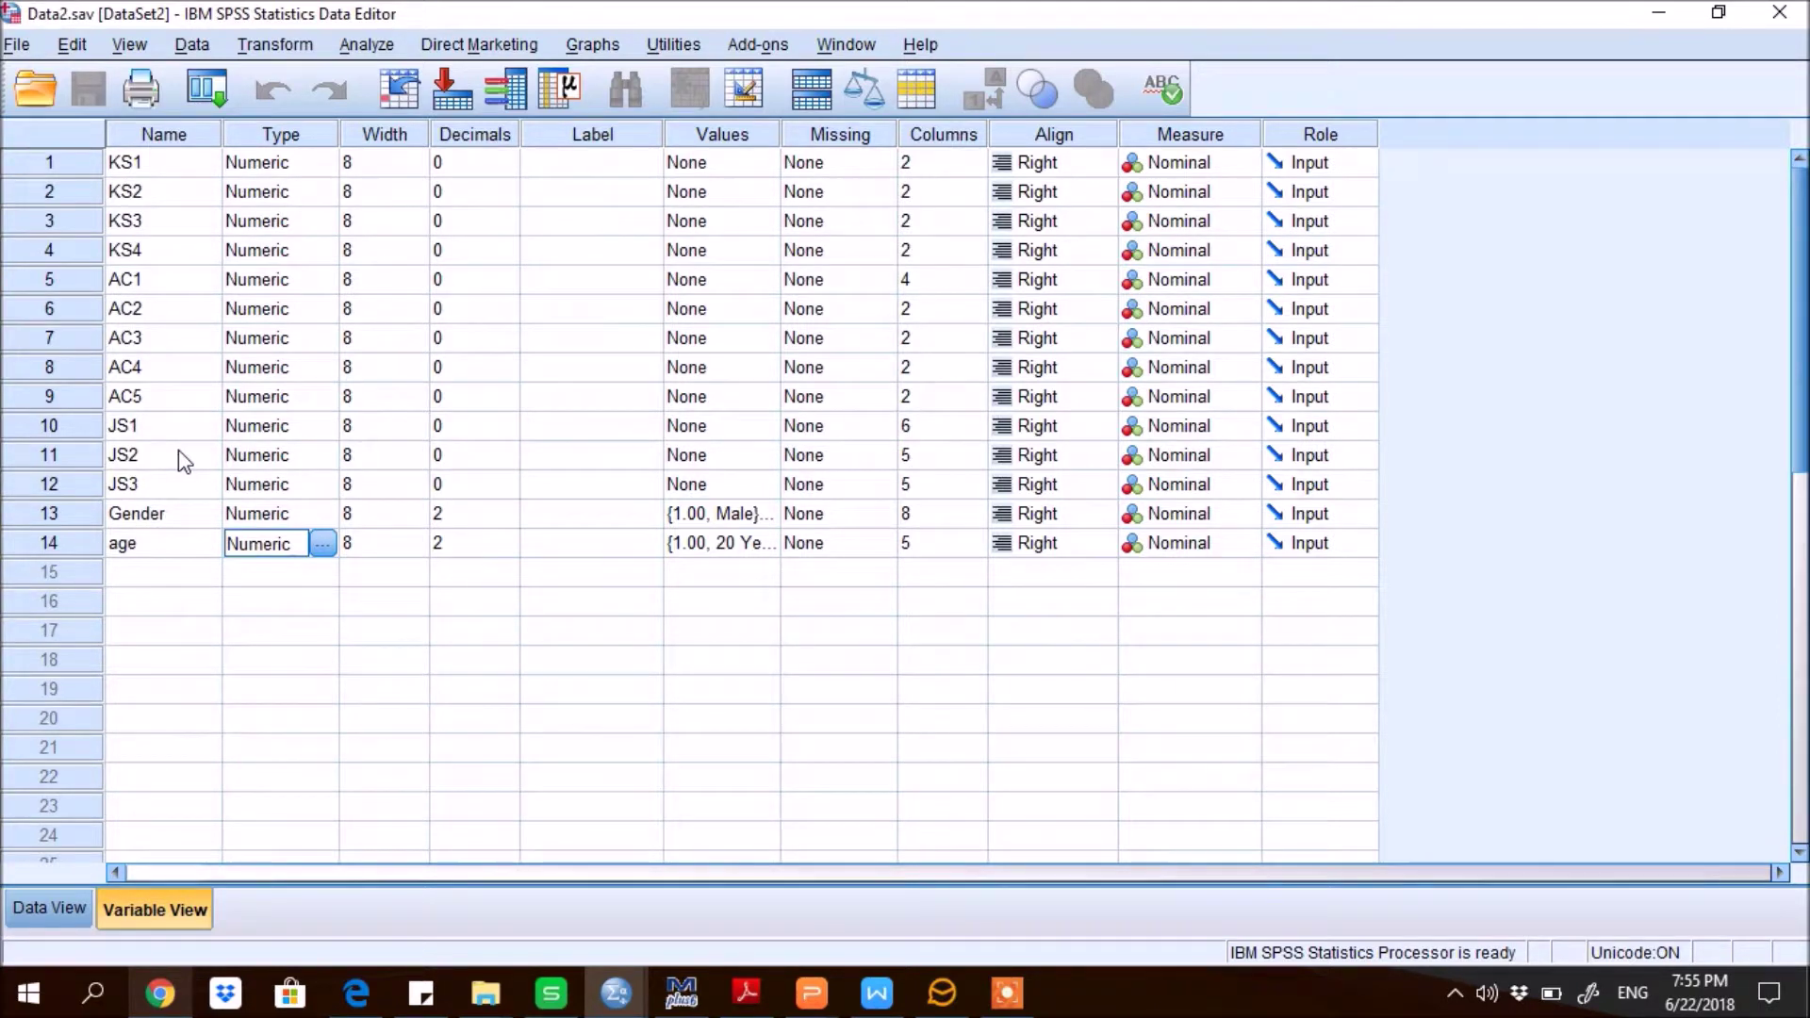
{"action": "left_click", "coordinate": [54, 903]}
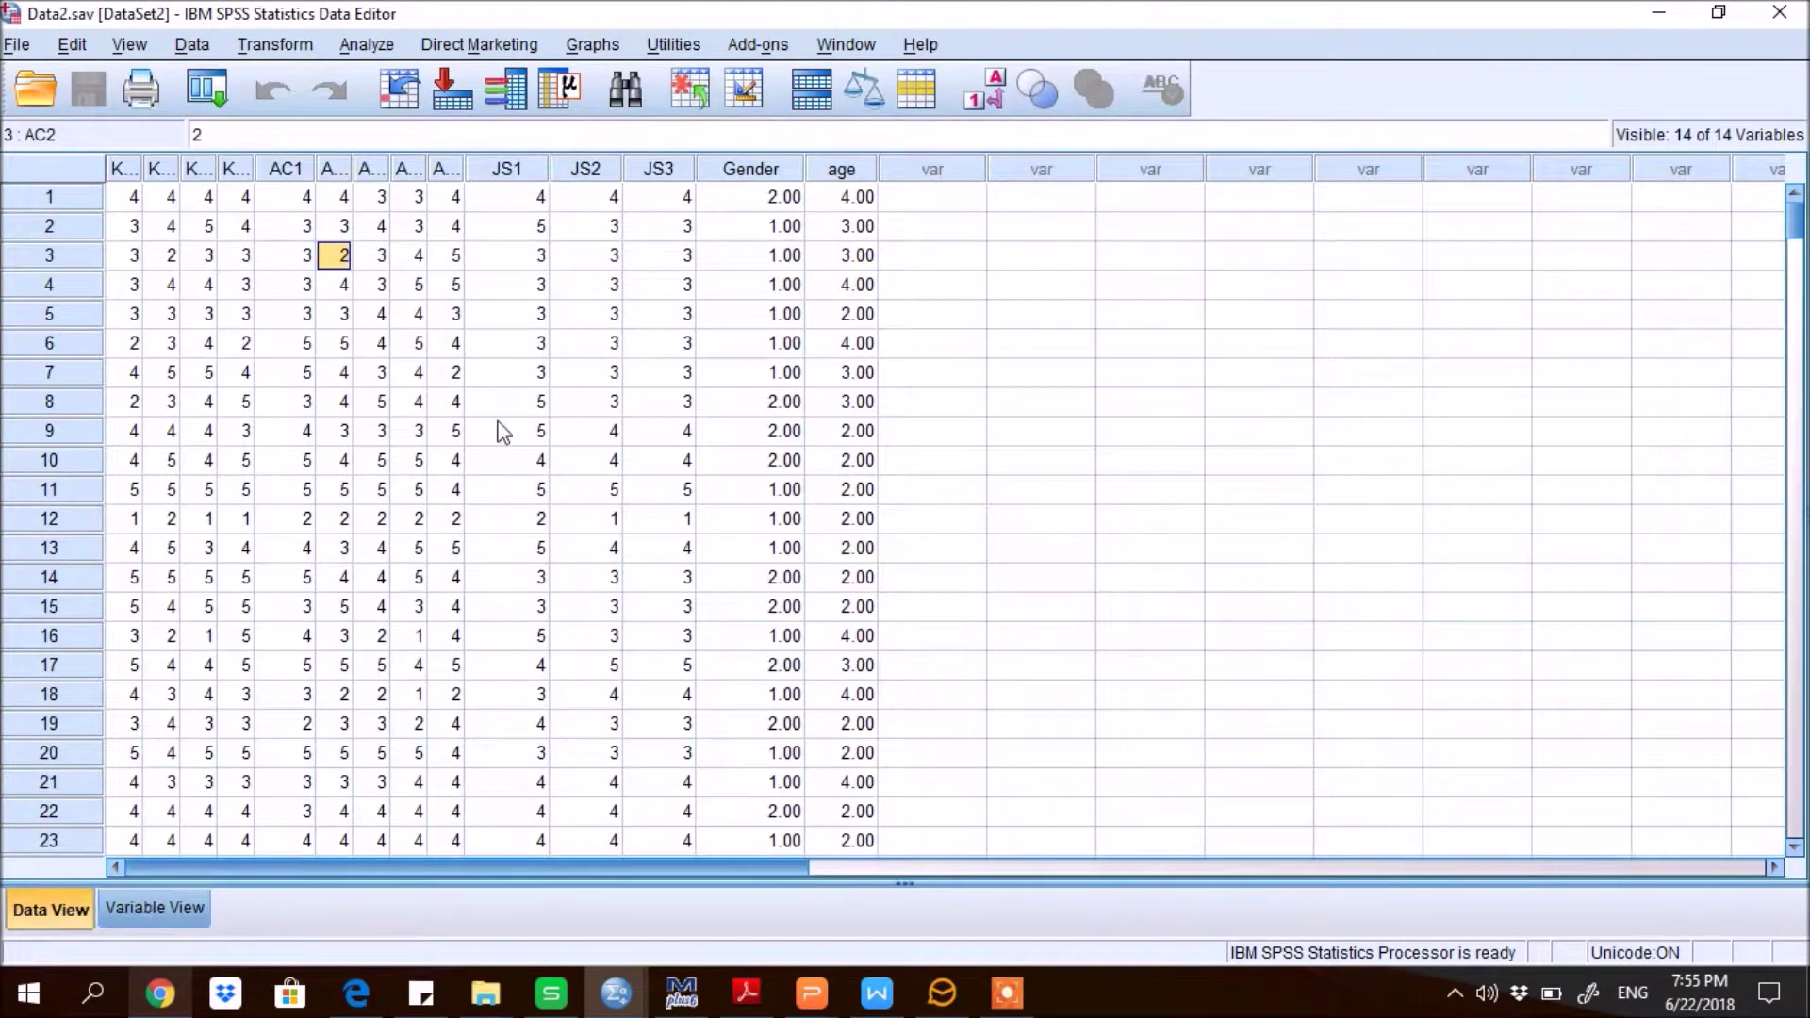
{"action": "left_click", "coordinate": [367, 45]}
Step: Run Analyze > Descriptive Statistics > Frequencies on all 14 variables
{"action": "mouse_move", "coordinate": [464, 113]}
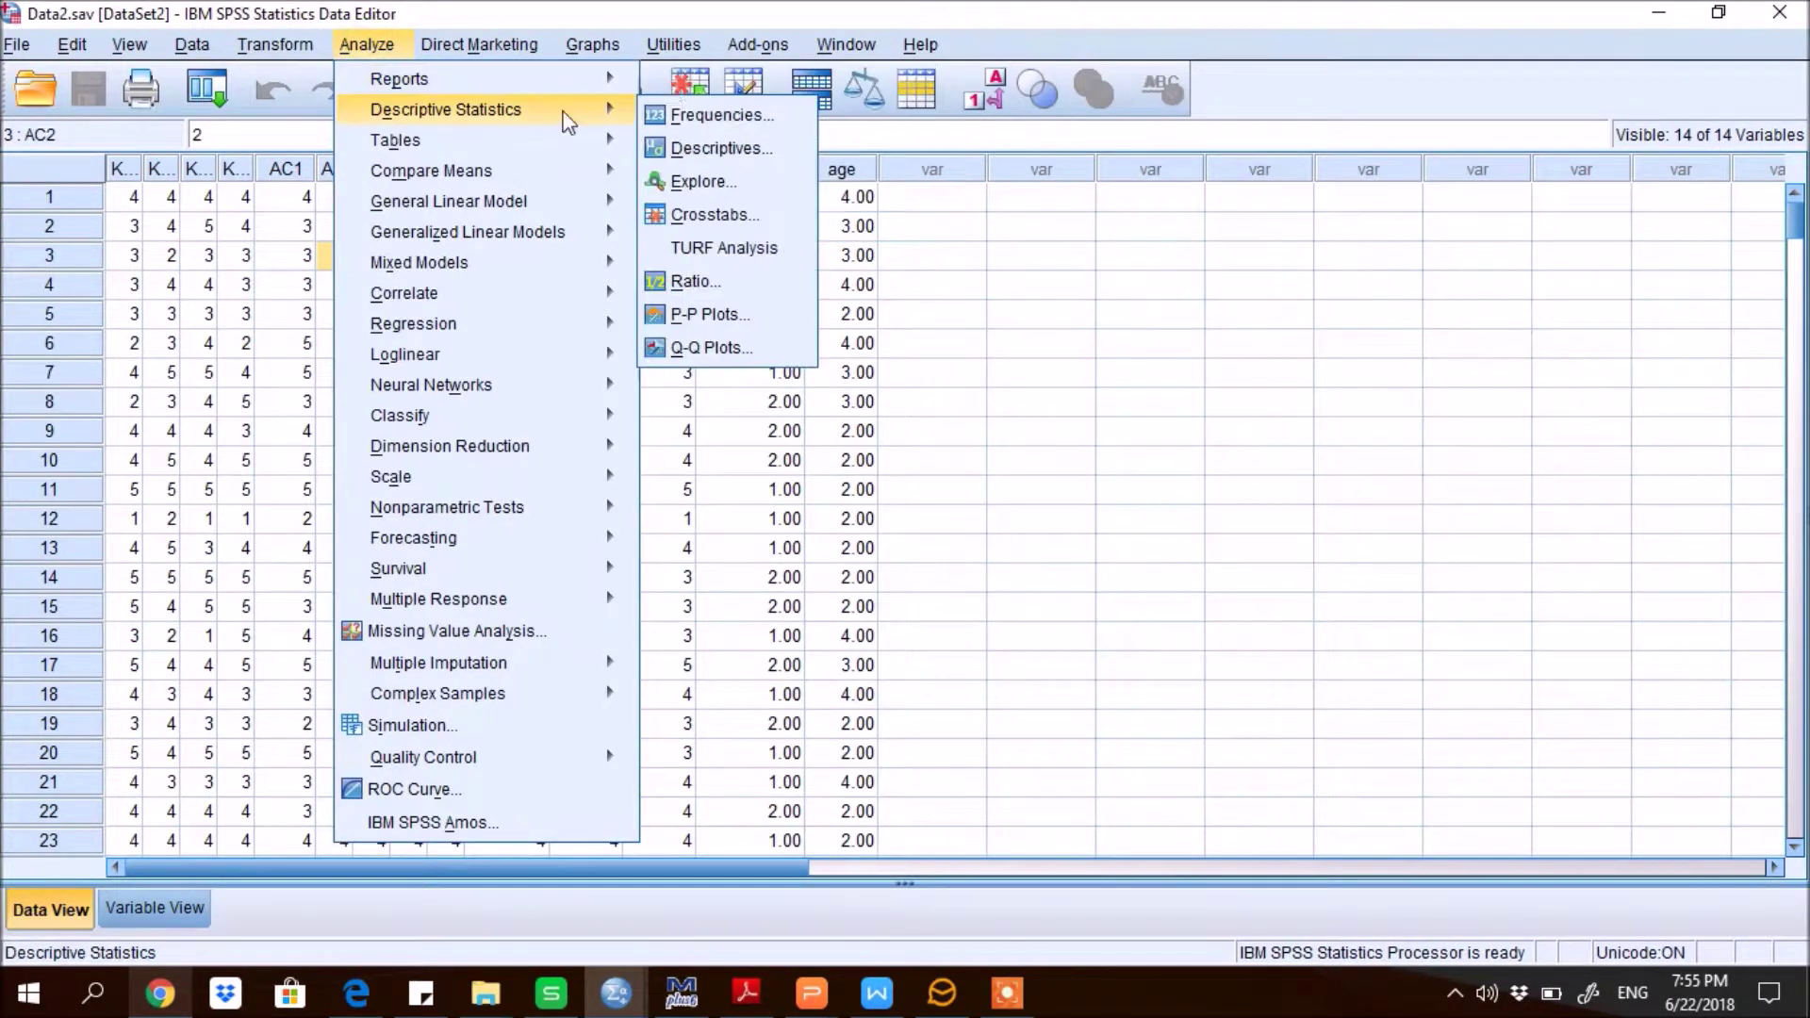
{"action": "left_click", "coordinate": [689, 114]}
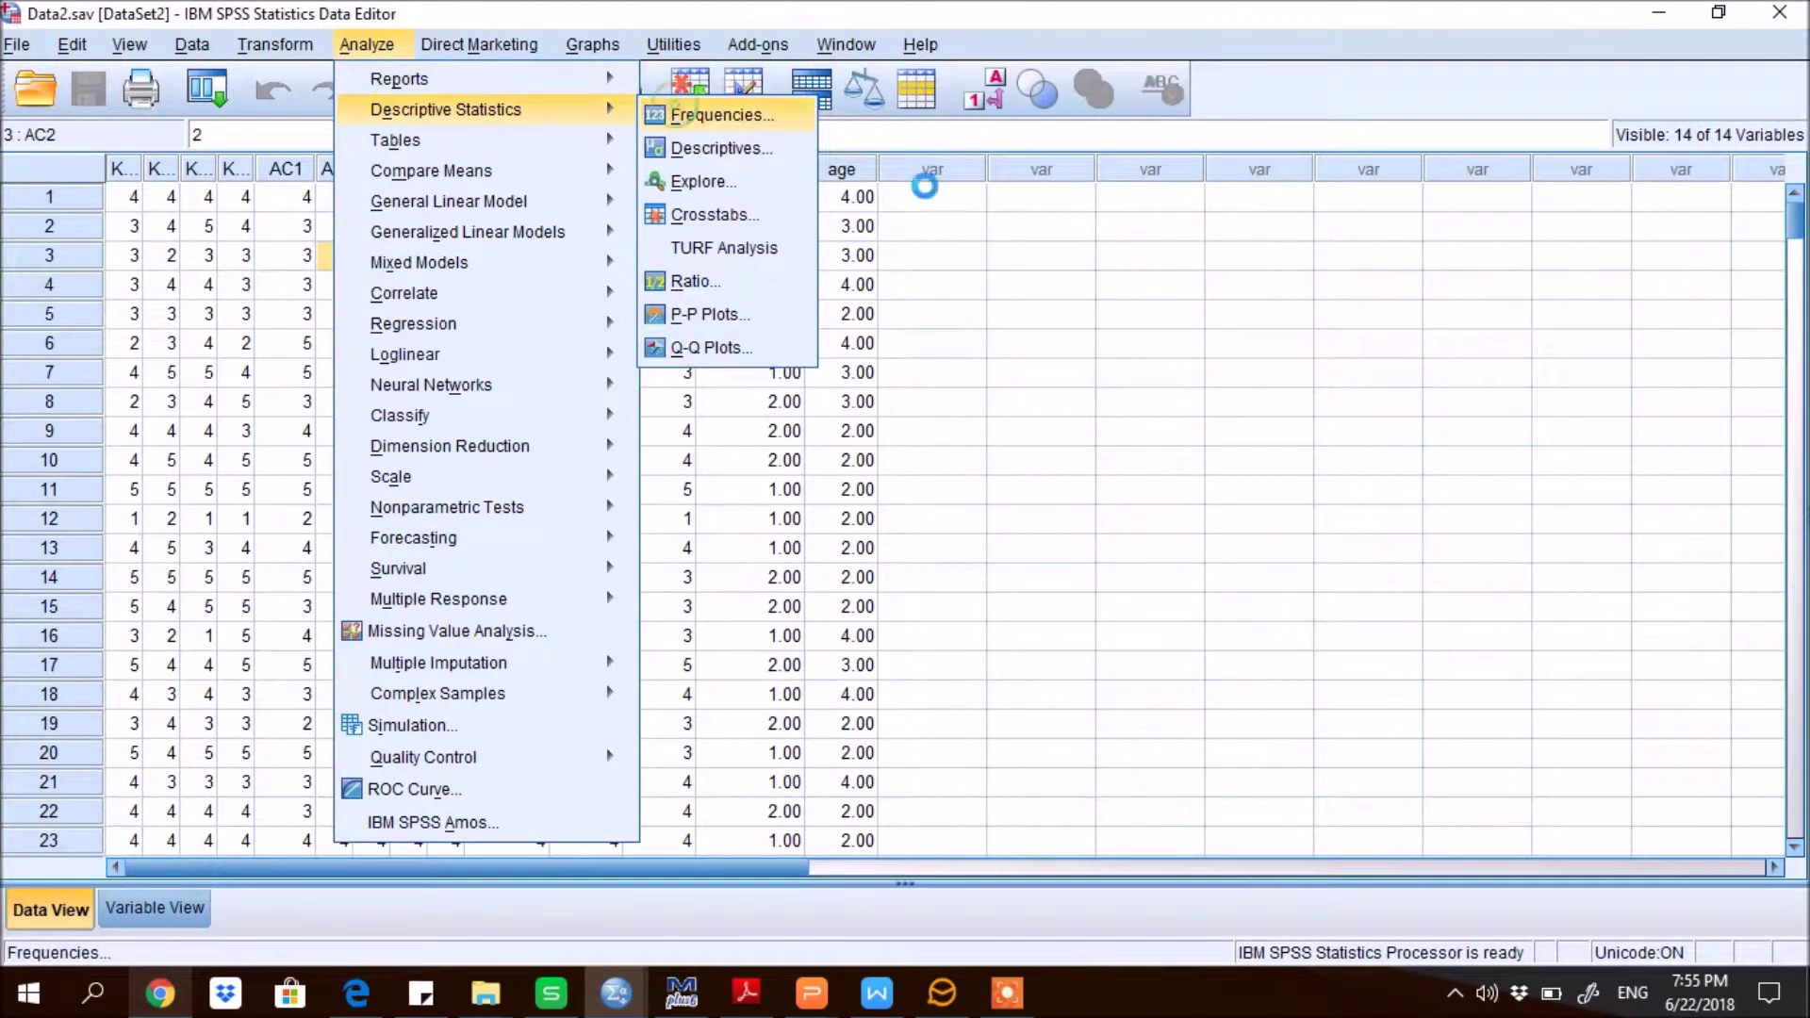
{"action": "key", "text": "ctrl+a"}
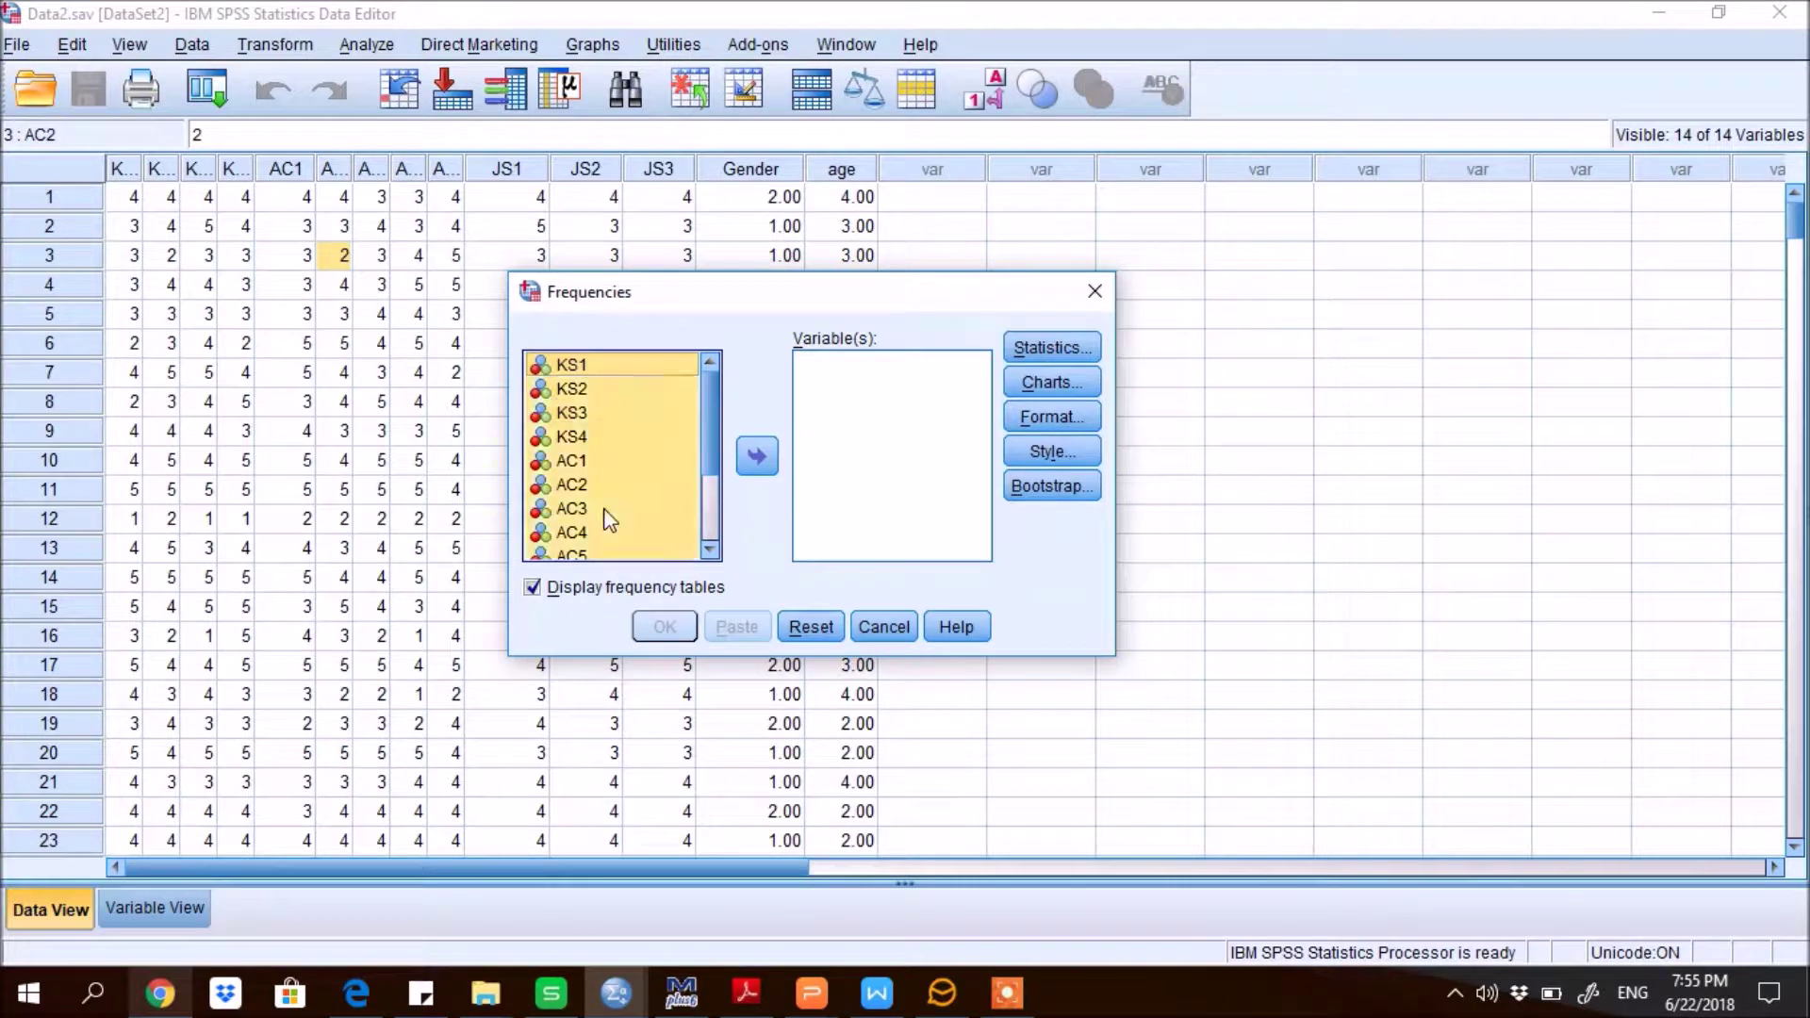
{"action": "left_click", "coordinate": [752, 459]}
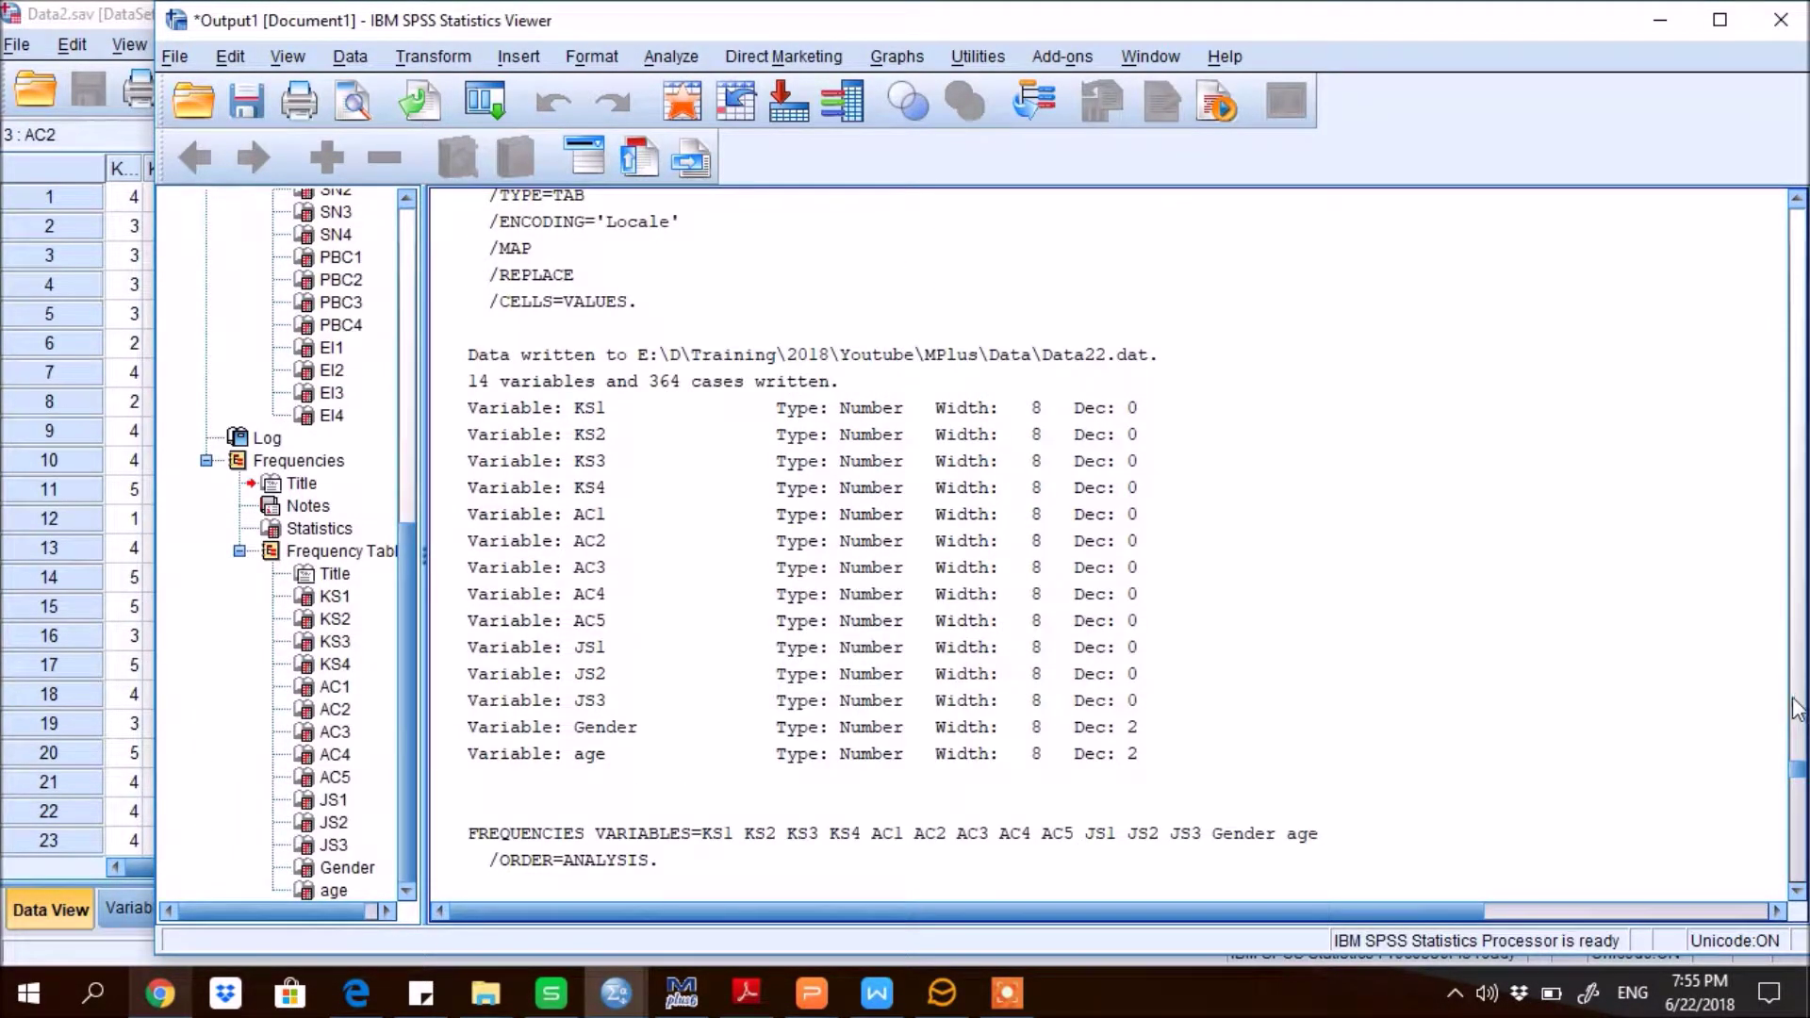
Step: Review the frequency tables (364 valid, 0 missing), then put the Viewer away to return to the data
{"action": "scroll", "coordinate": [1796, 693], "scroll_direction": "up", "scroll_amount": 10}
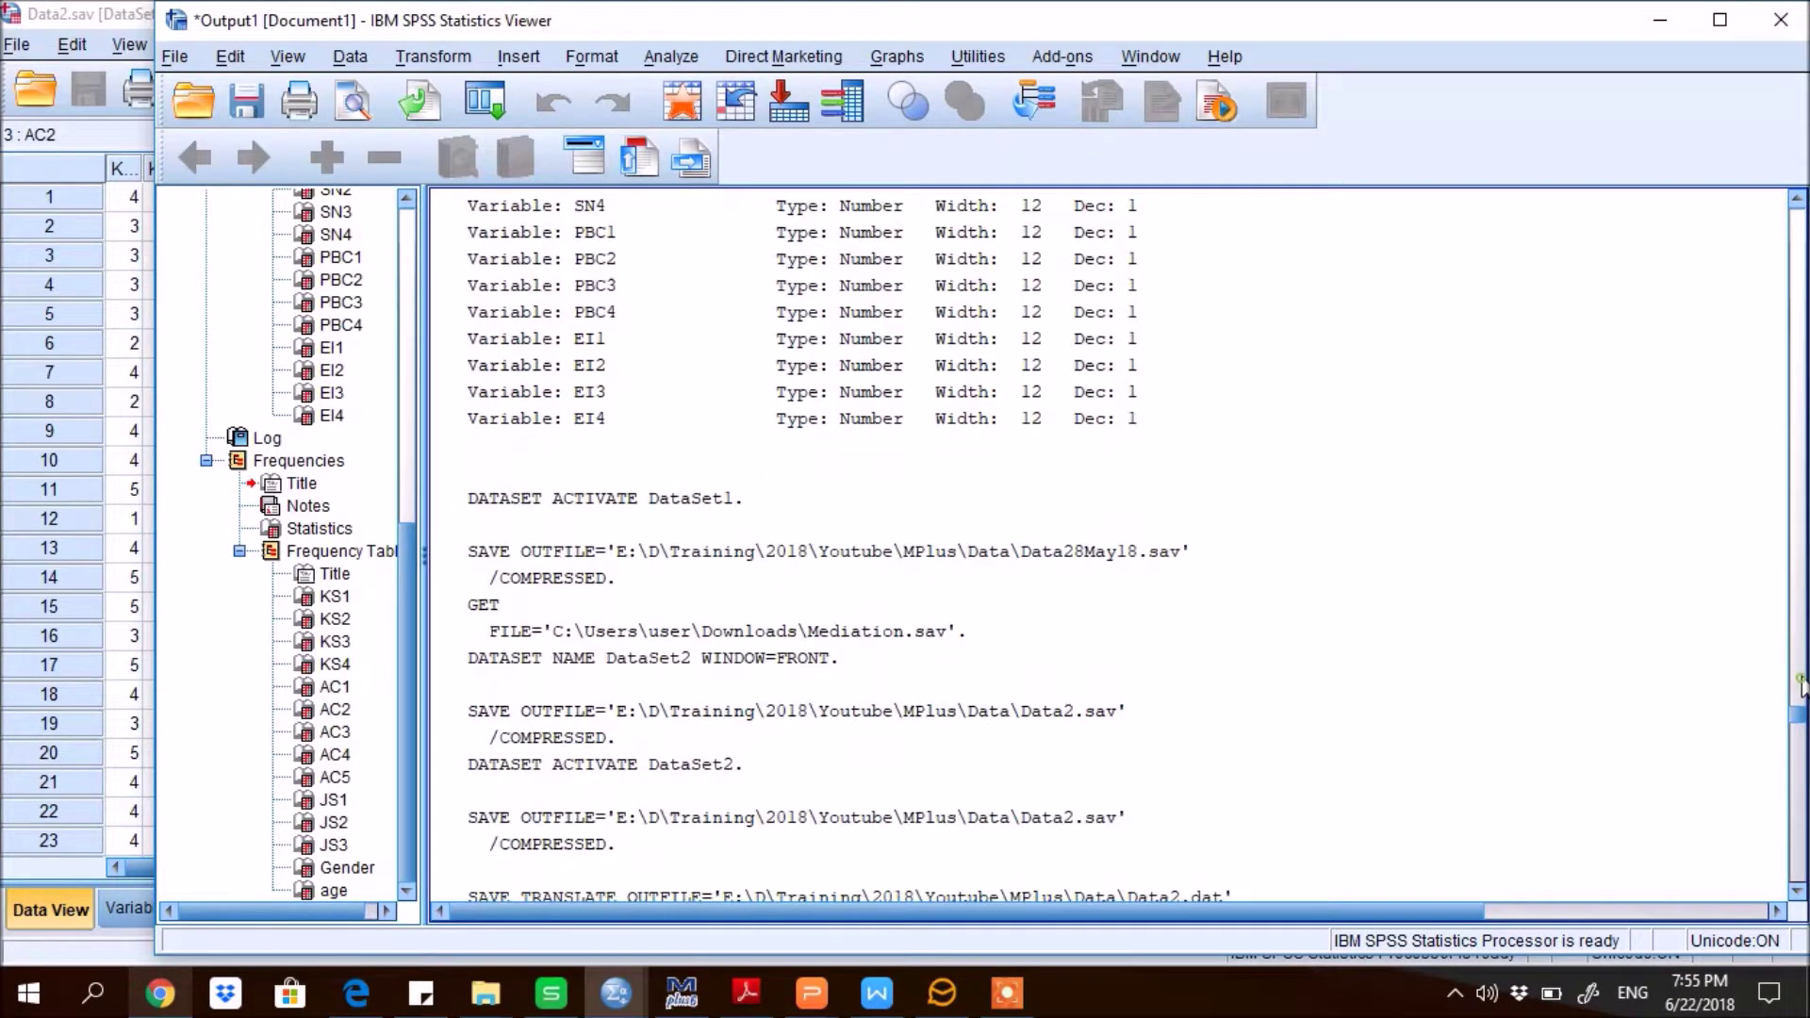
{"action": "scroll", "coordinate": [1804, 660], "scroll_direction": "down", "scroll_amount": 5}
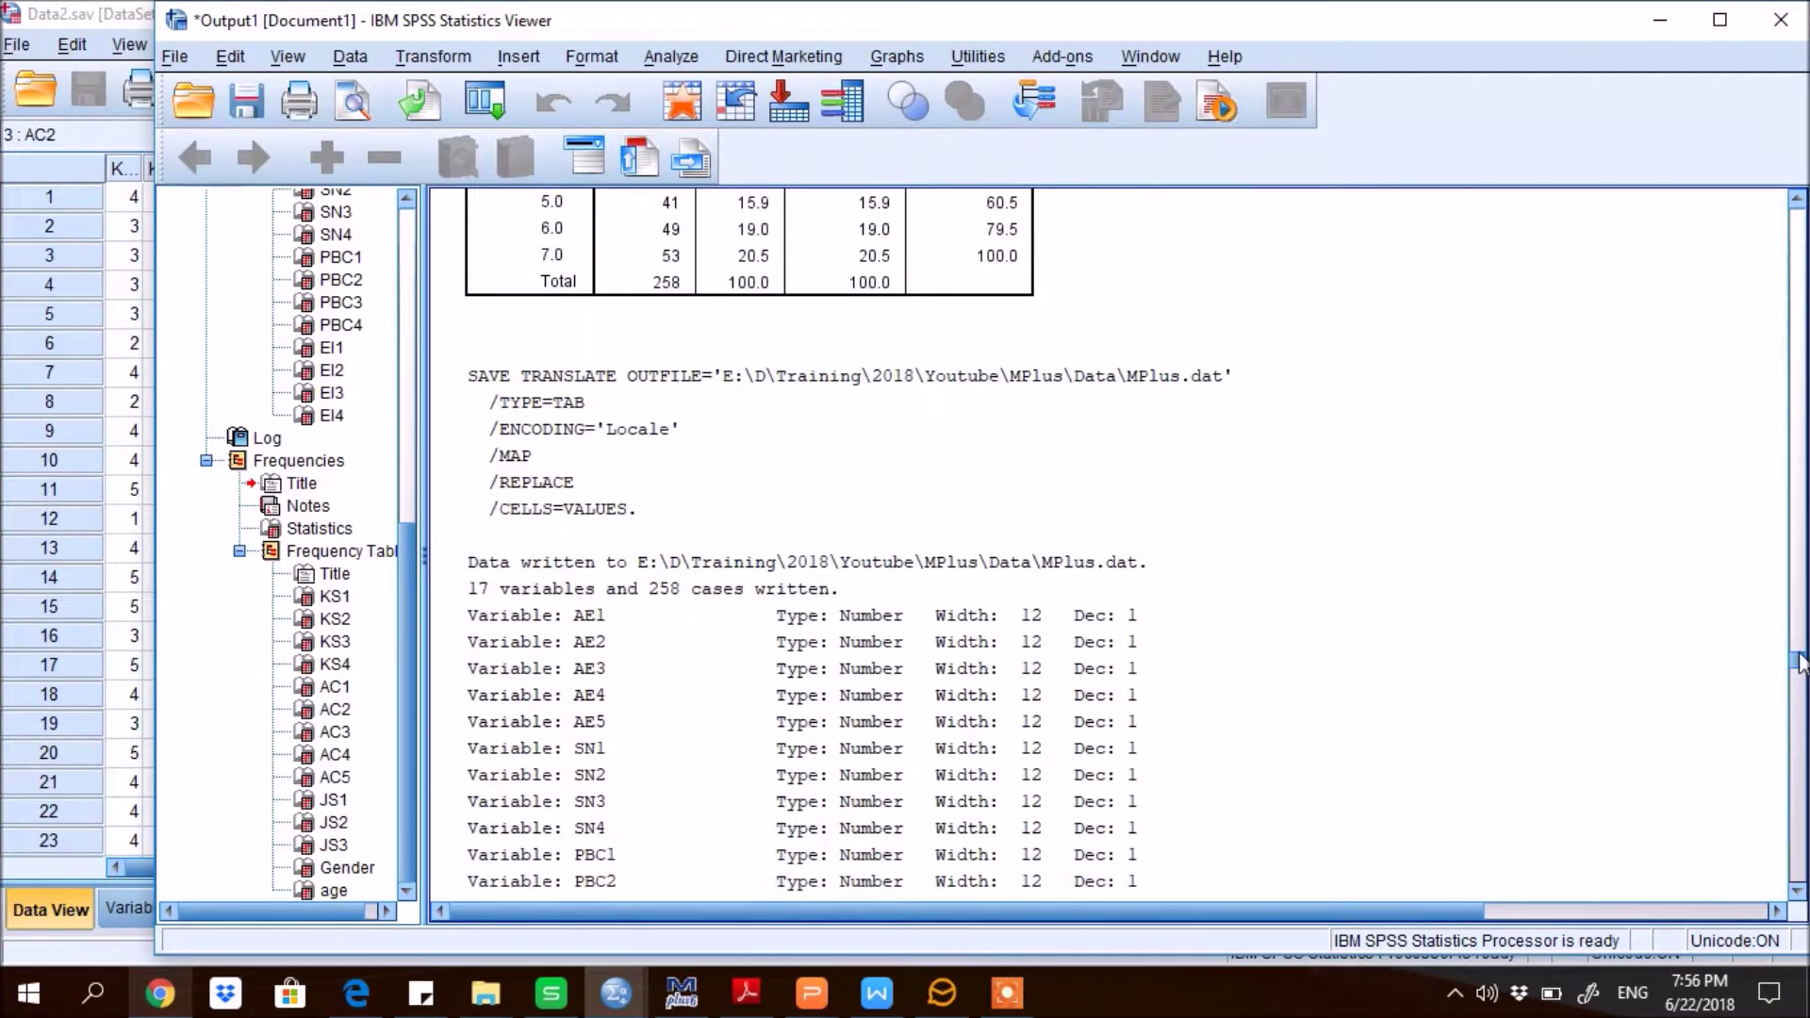
{"action": "scroll", "coordinate": [1804, 702], "scroll_direction": "up", "scroll_amount": 3}
{"action": "scroll", "coordinate": [1804, 703], "scroll_direction": "down", "scroll_amount": 5}
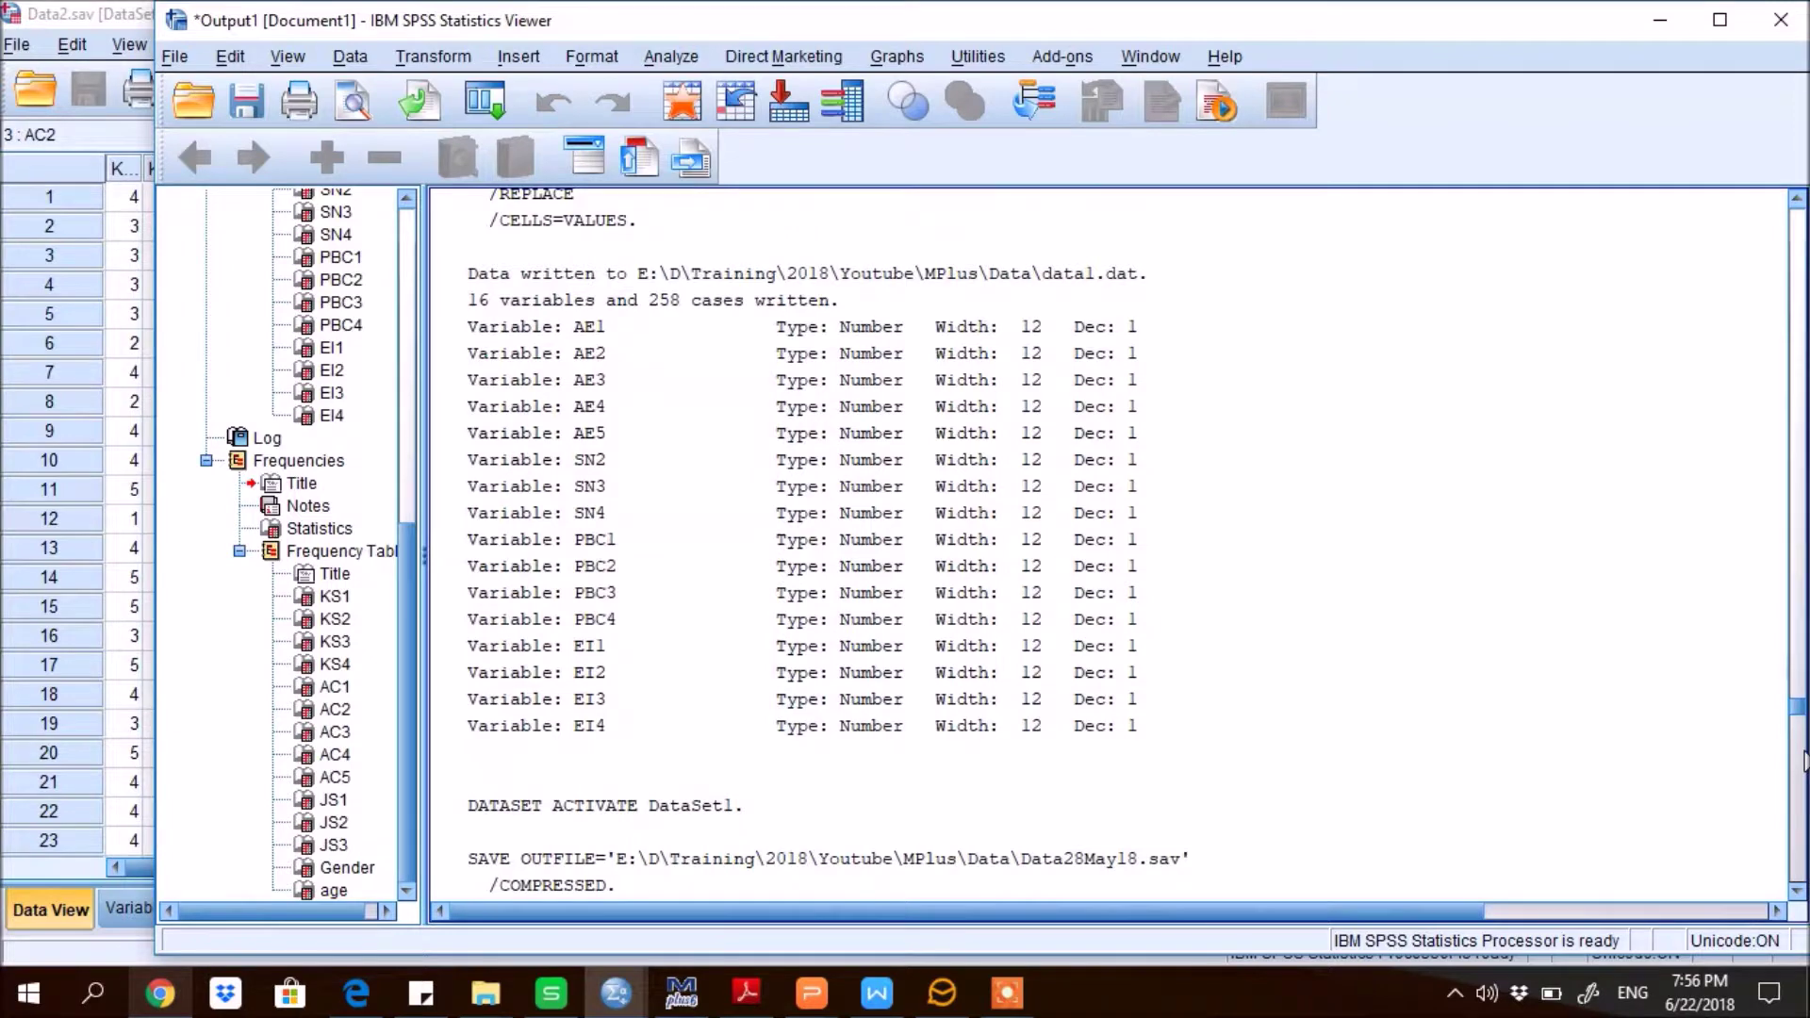
{"action": "scroll", "coordinate": [1804, 762], "scroll_direction": "down", "scroll_amount": 5}
{"action": "scroll", "coordinate": [1791, 726], "scroll_direction": "up", "scroll_amount": 5}
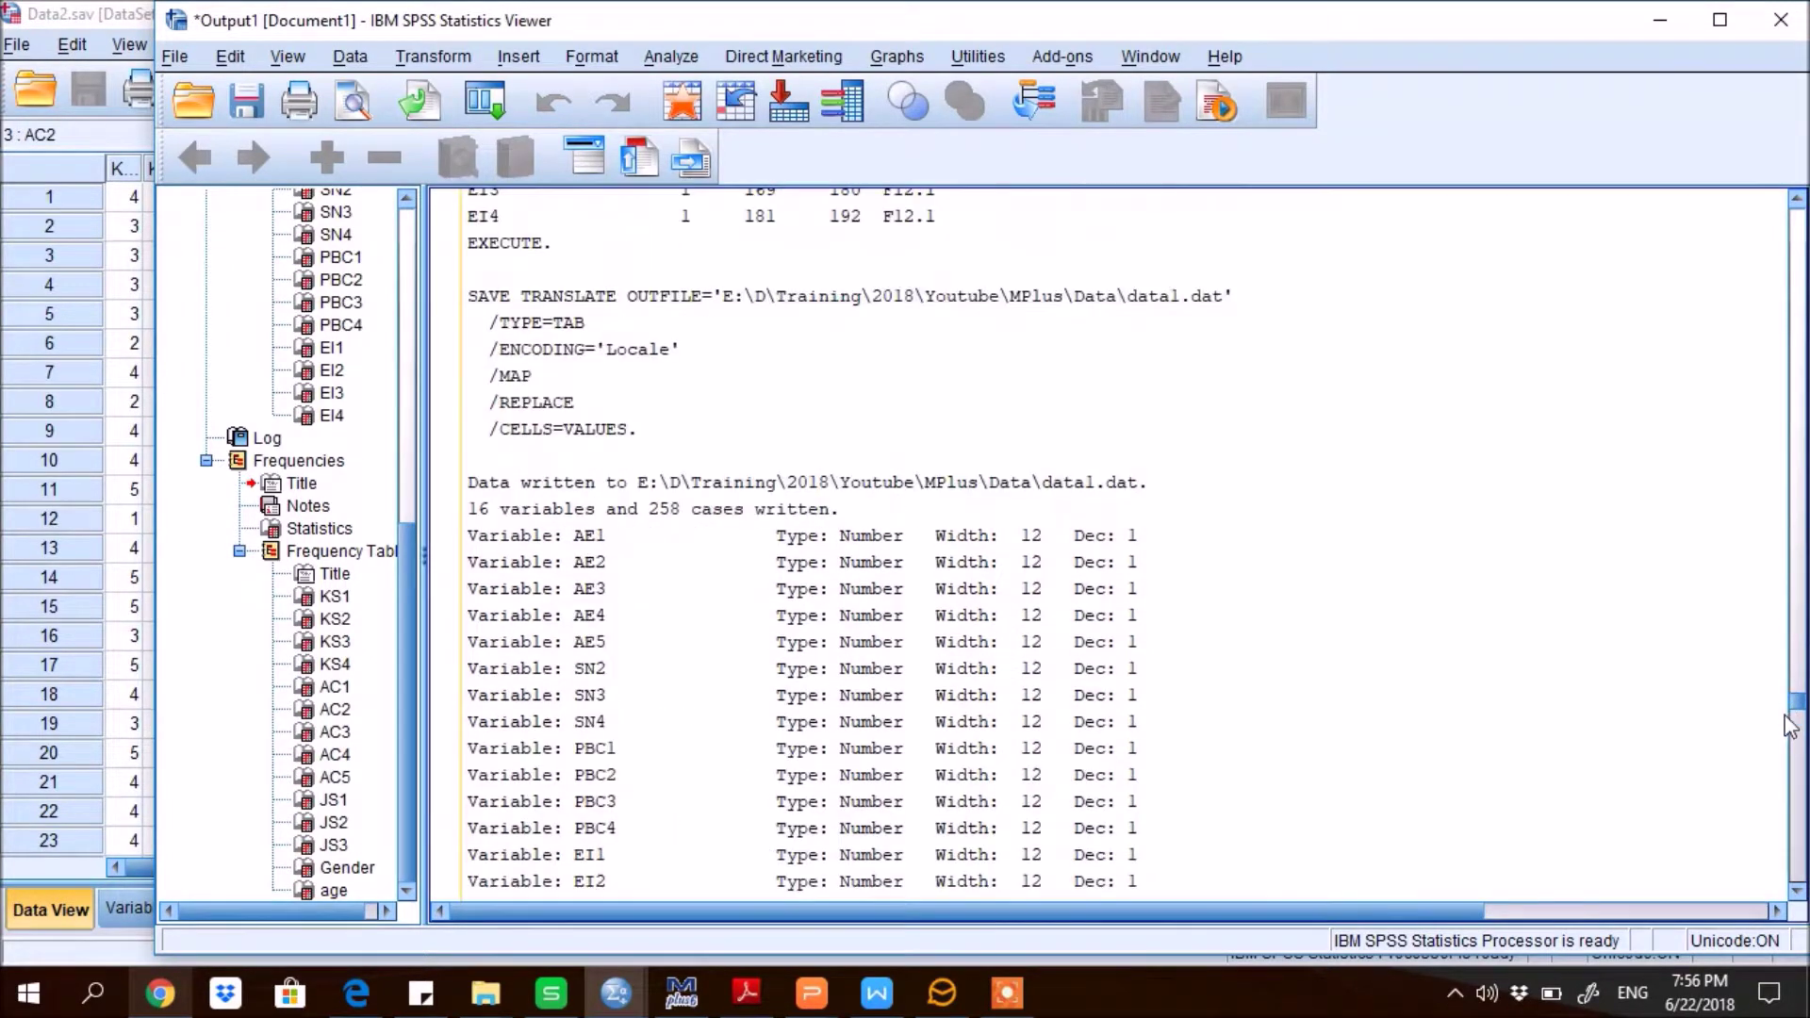
{"action": "scroll", "coordinate": [1790, 726], "scroll_direction": "down", "scroll_amount": 5}
{"action": "scroll", "coordinate": [1746, 795], "scroll_direction": "up", "scroll_amount": 1}
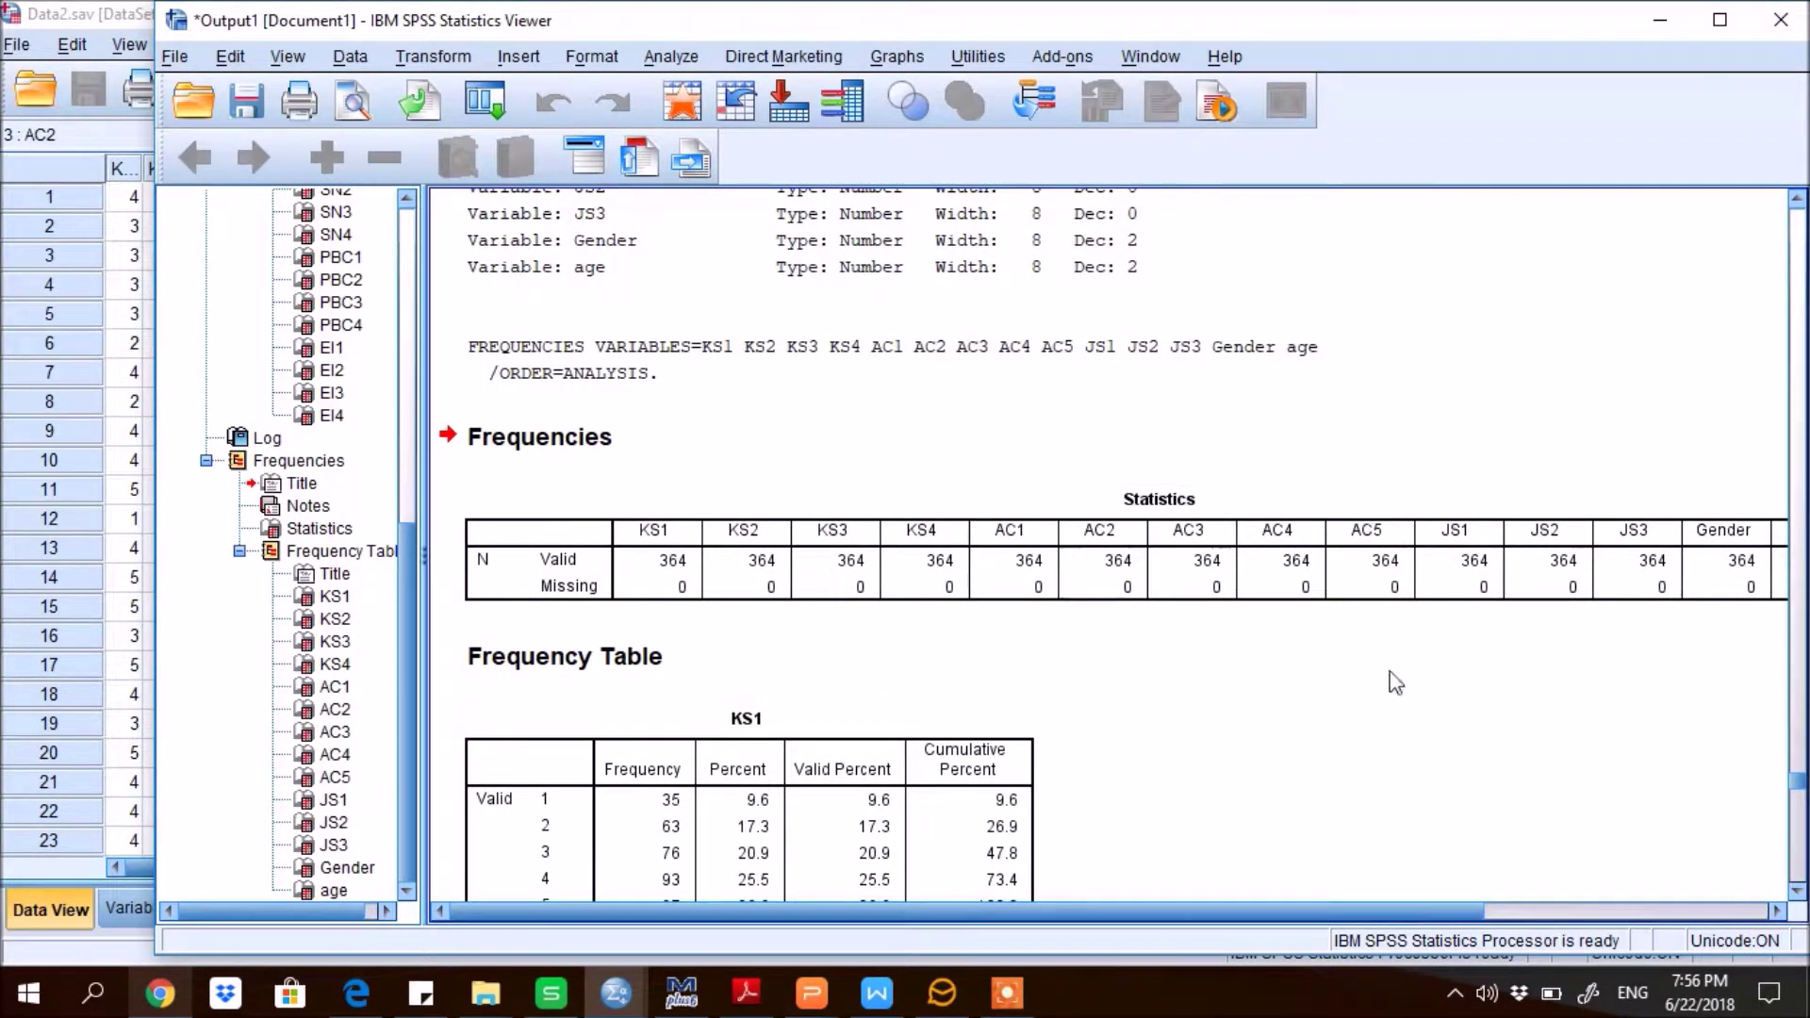
{"action": "left_click_drag", "start_coordinate": [1158, 913], "coordinate": [1325, 913]}
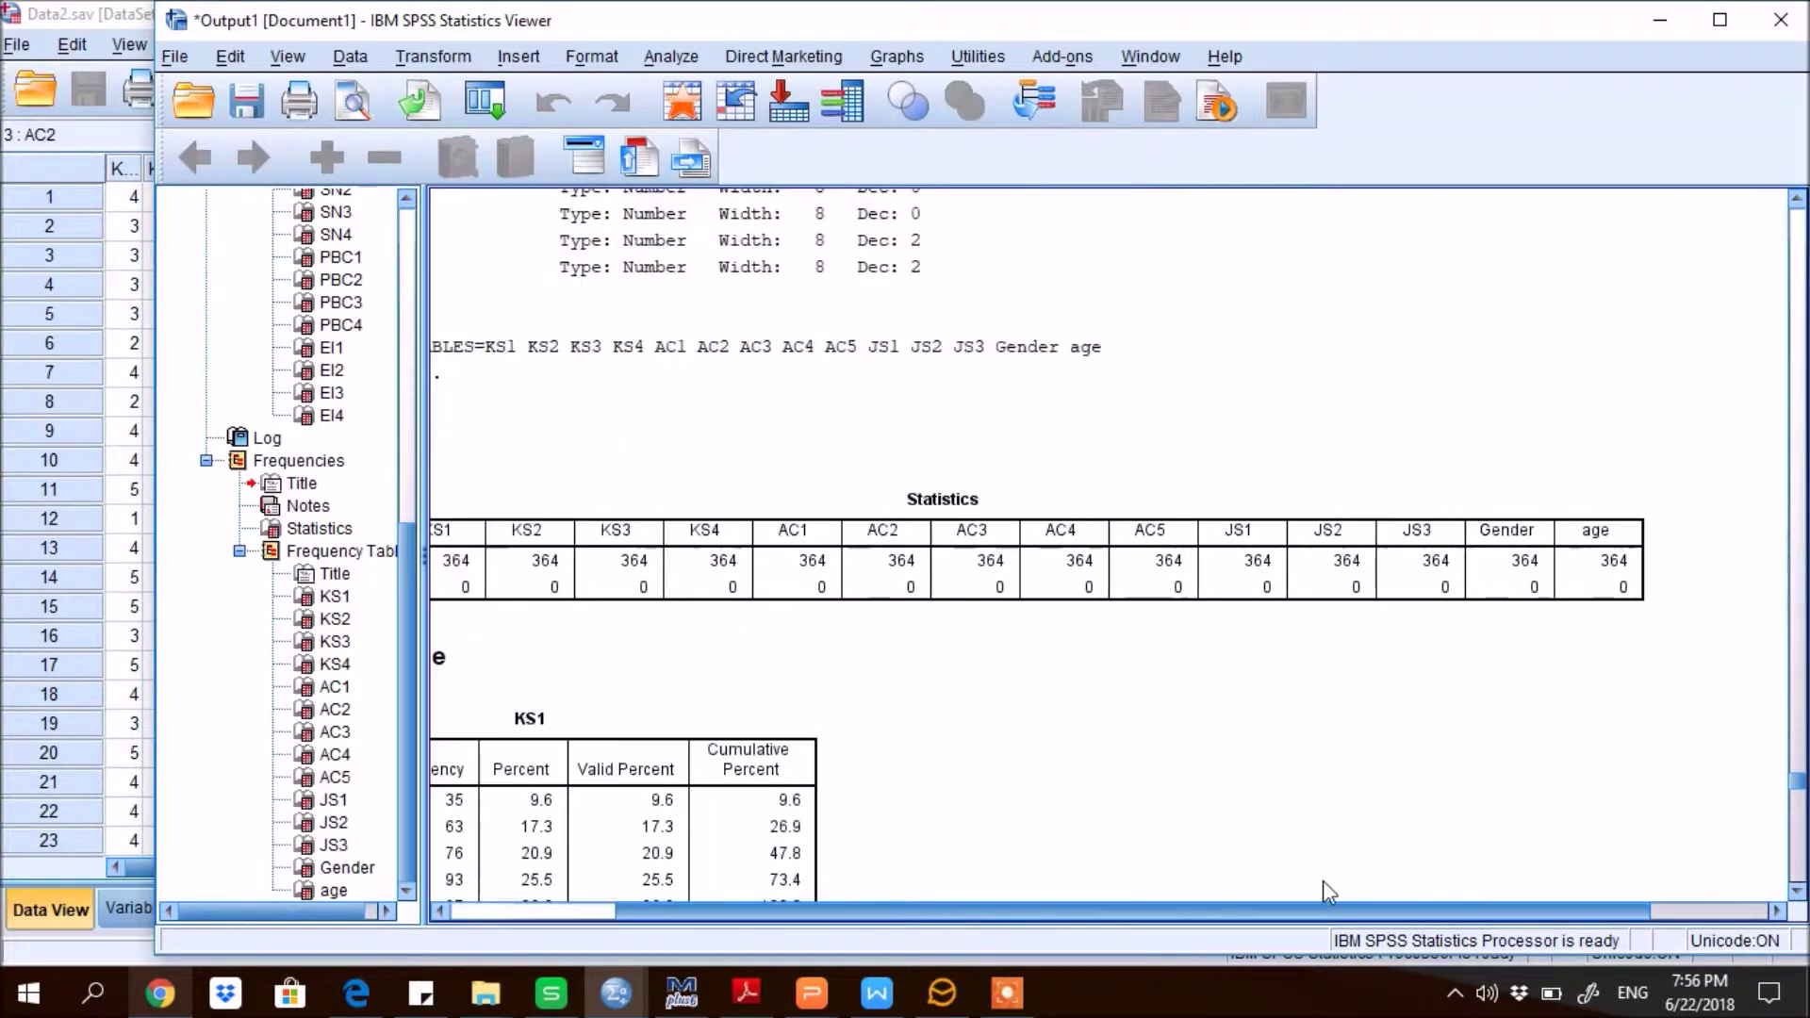
{"action": "left_click", "coordinate": [1660, 21]}
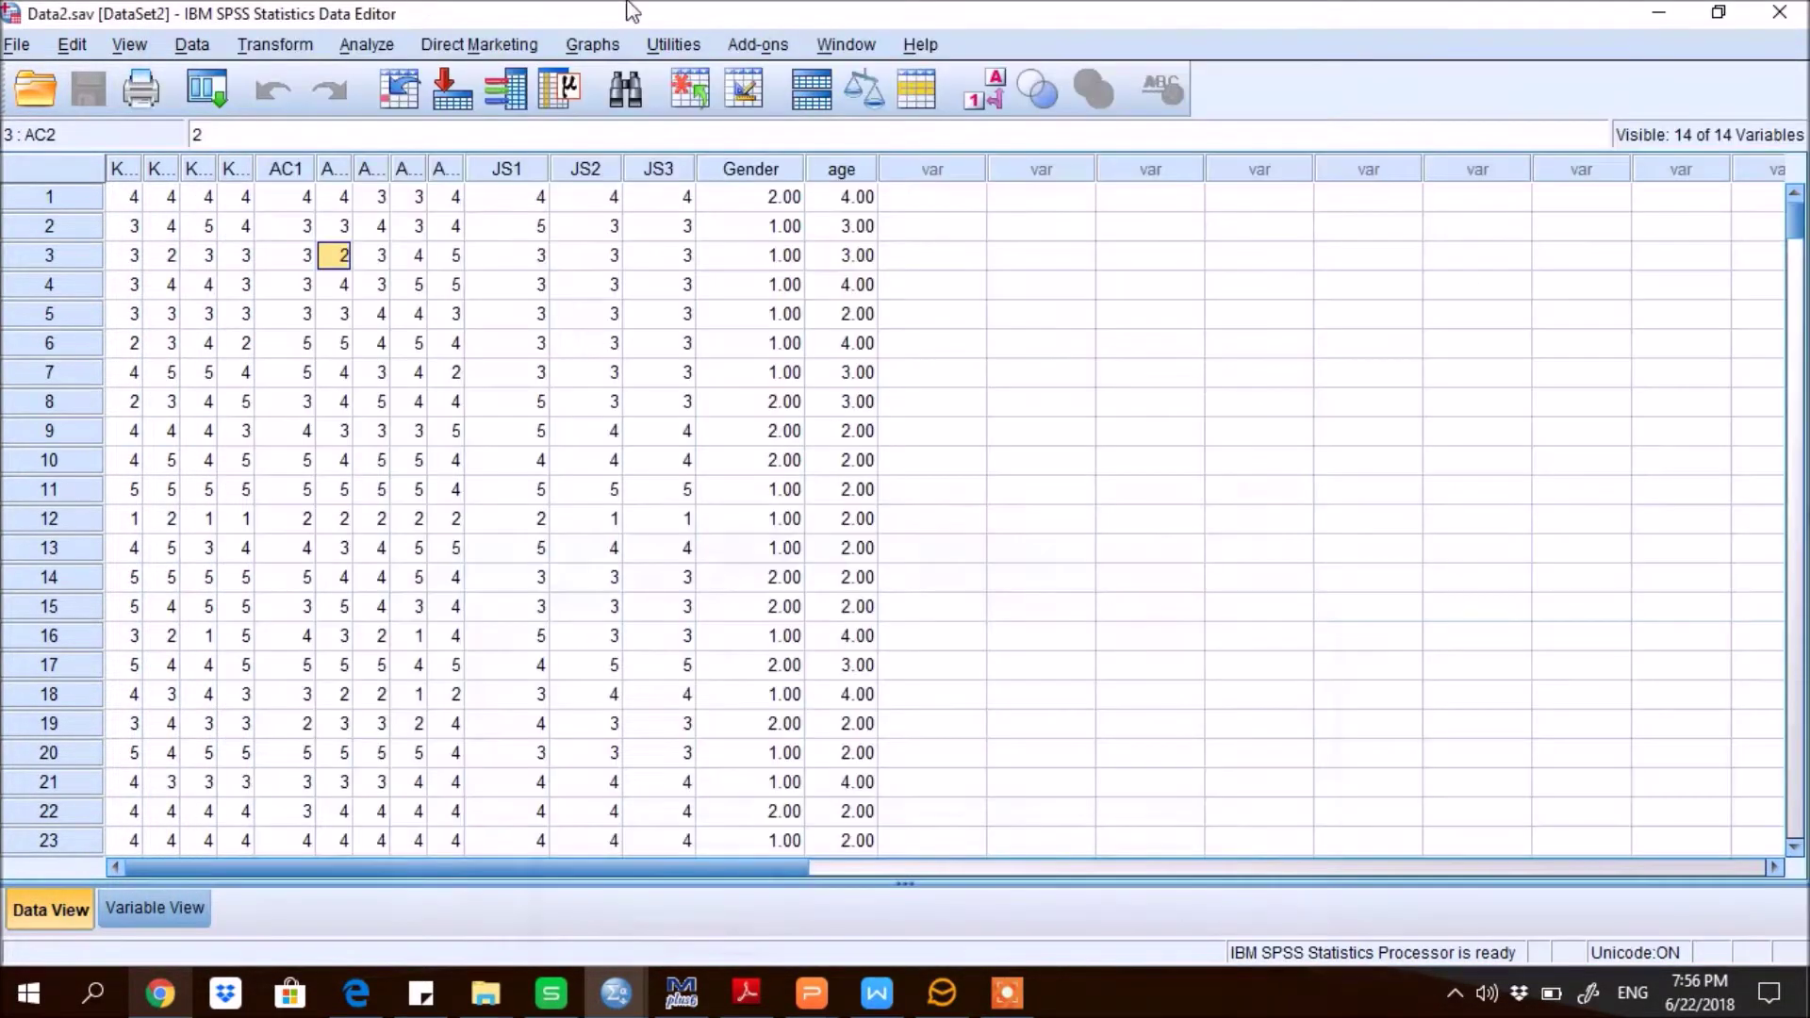
Step: Start saving the dataset as a tab-delimited .dat file with Local Encoding
{"action": "left_click", "coordinate": [237, 285]}
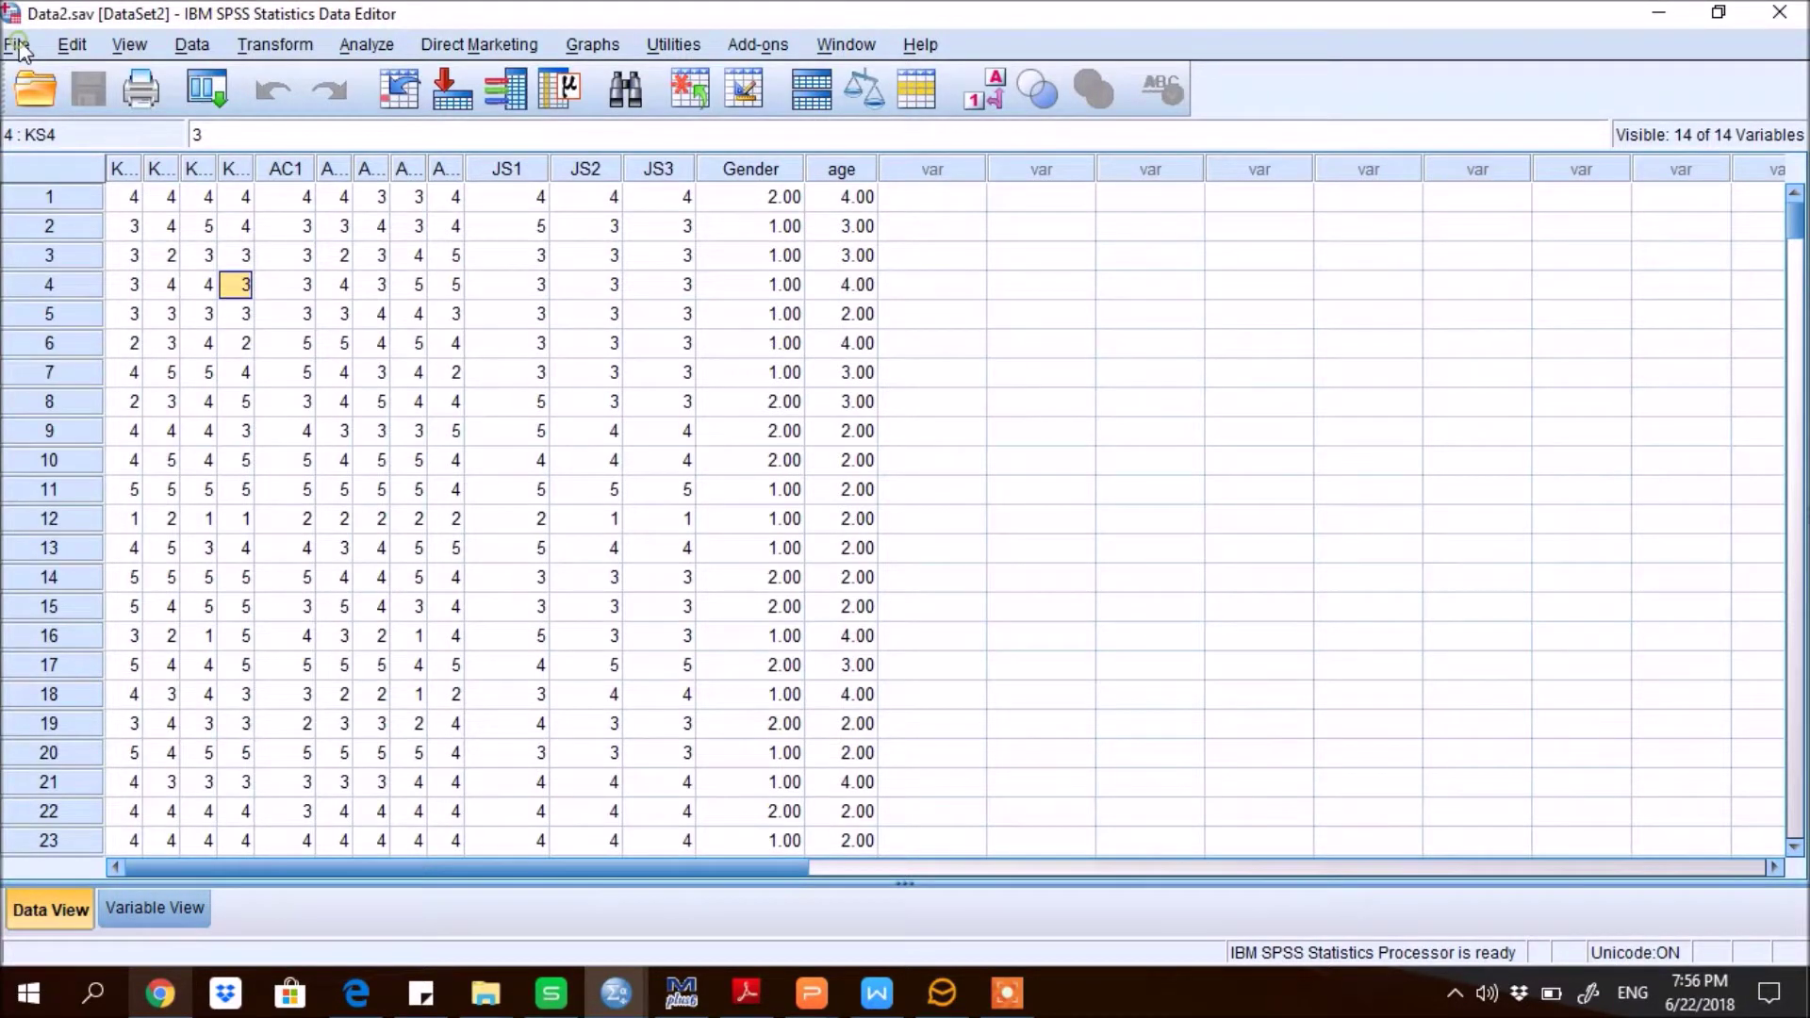
{"action": "left_click", "coordinate": [17, 47]}
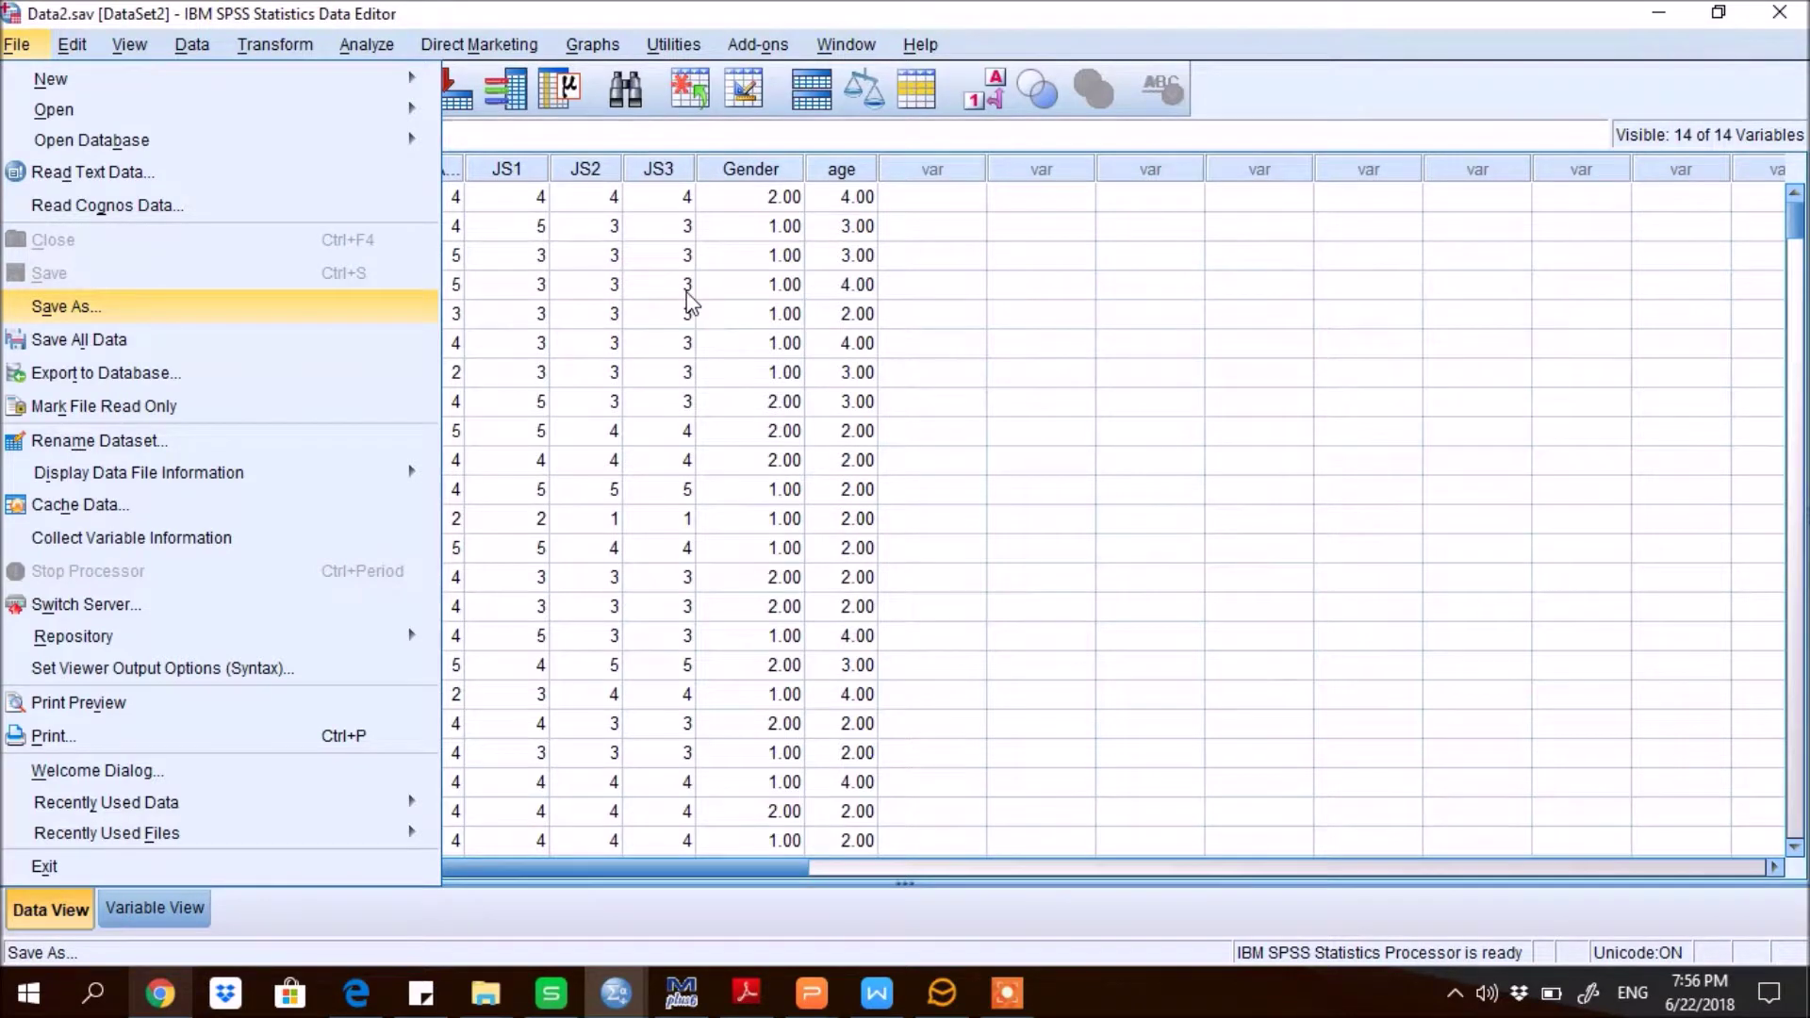
{"action": "key", "text": "Return"}
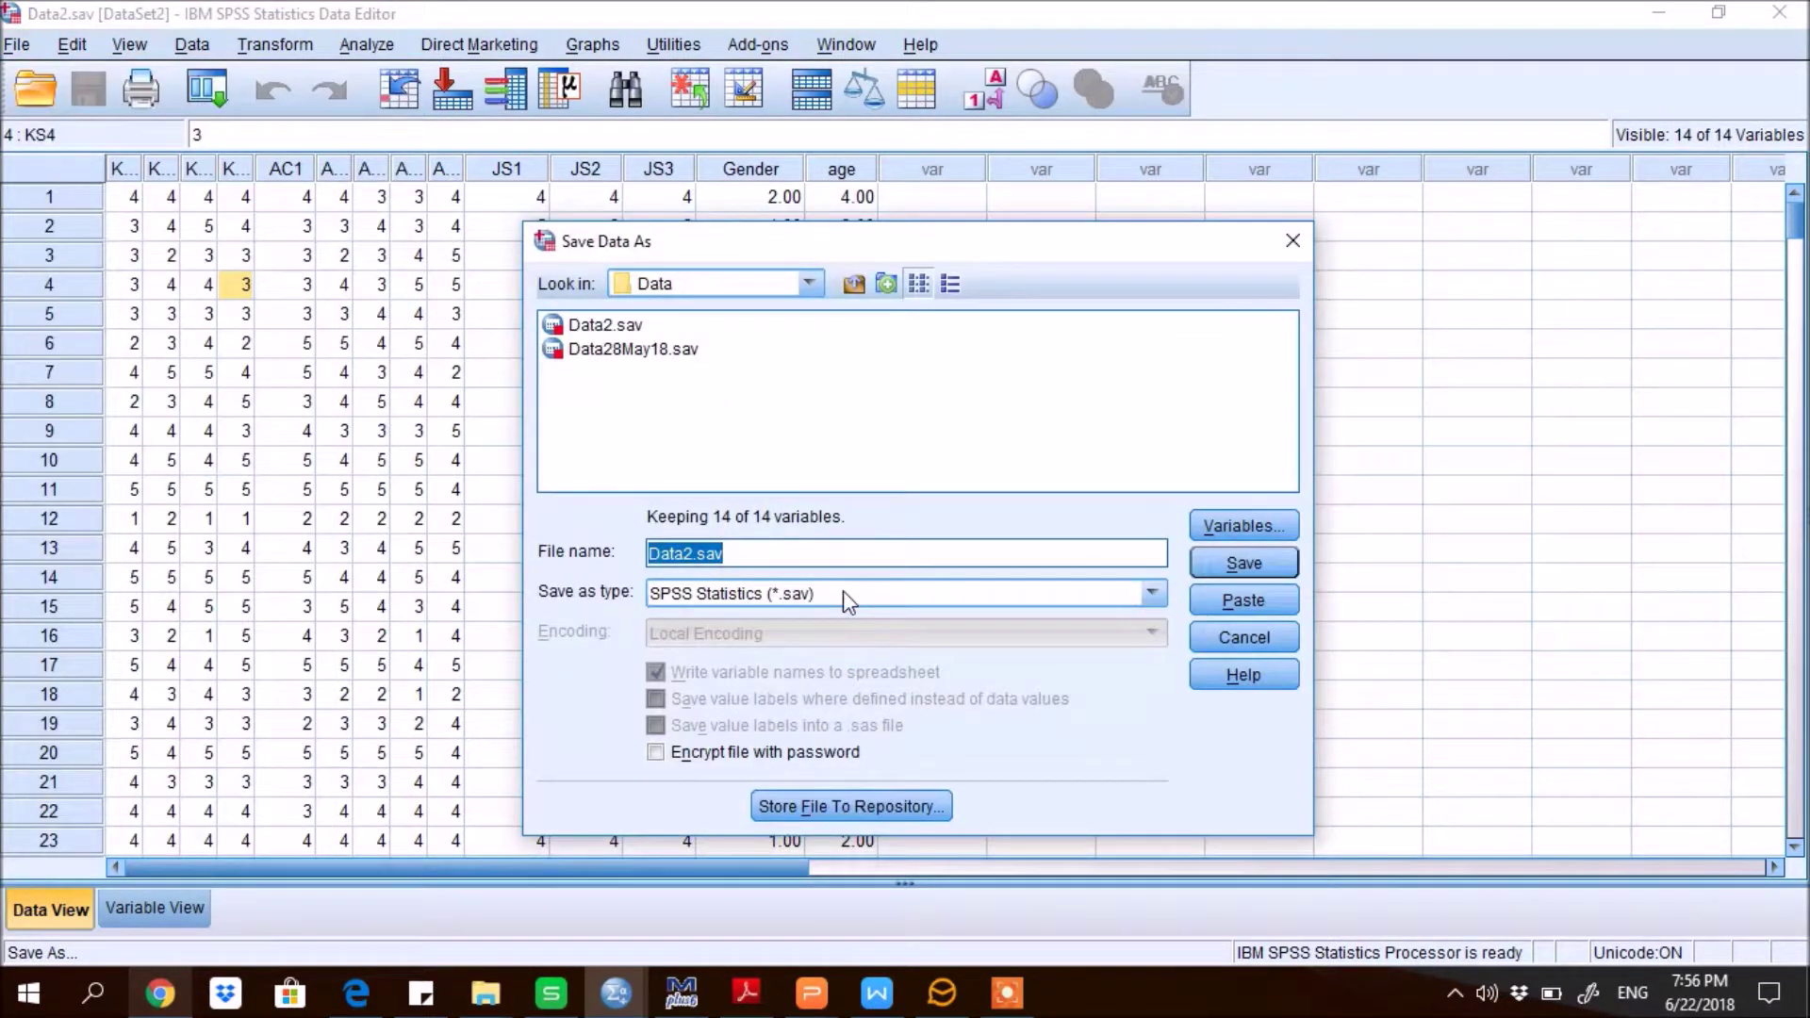
{"action": "left_click", "coordinate": [778, 596]}
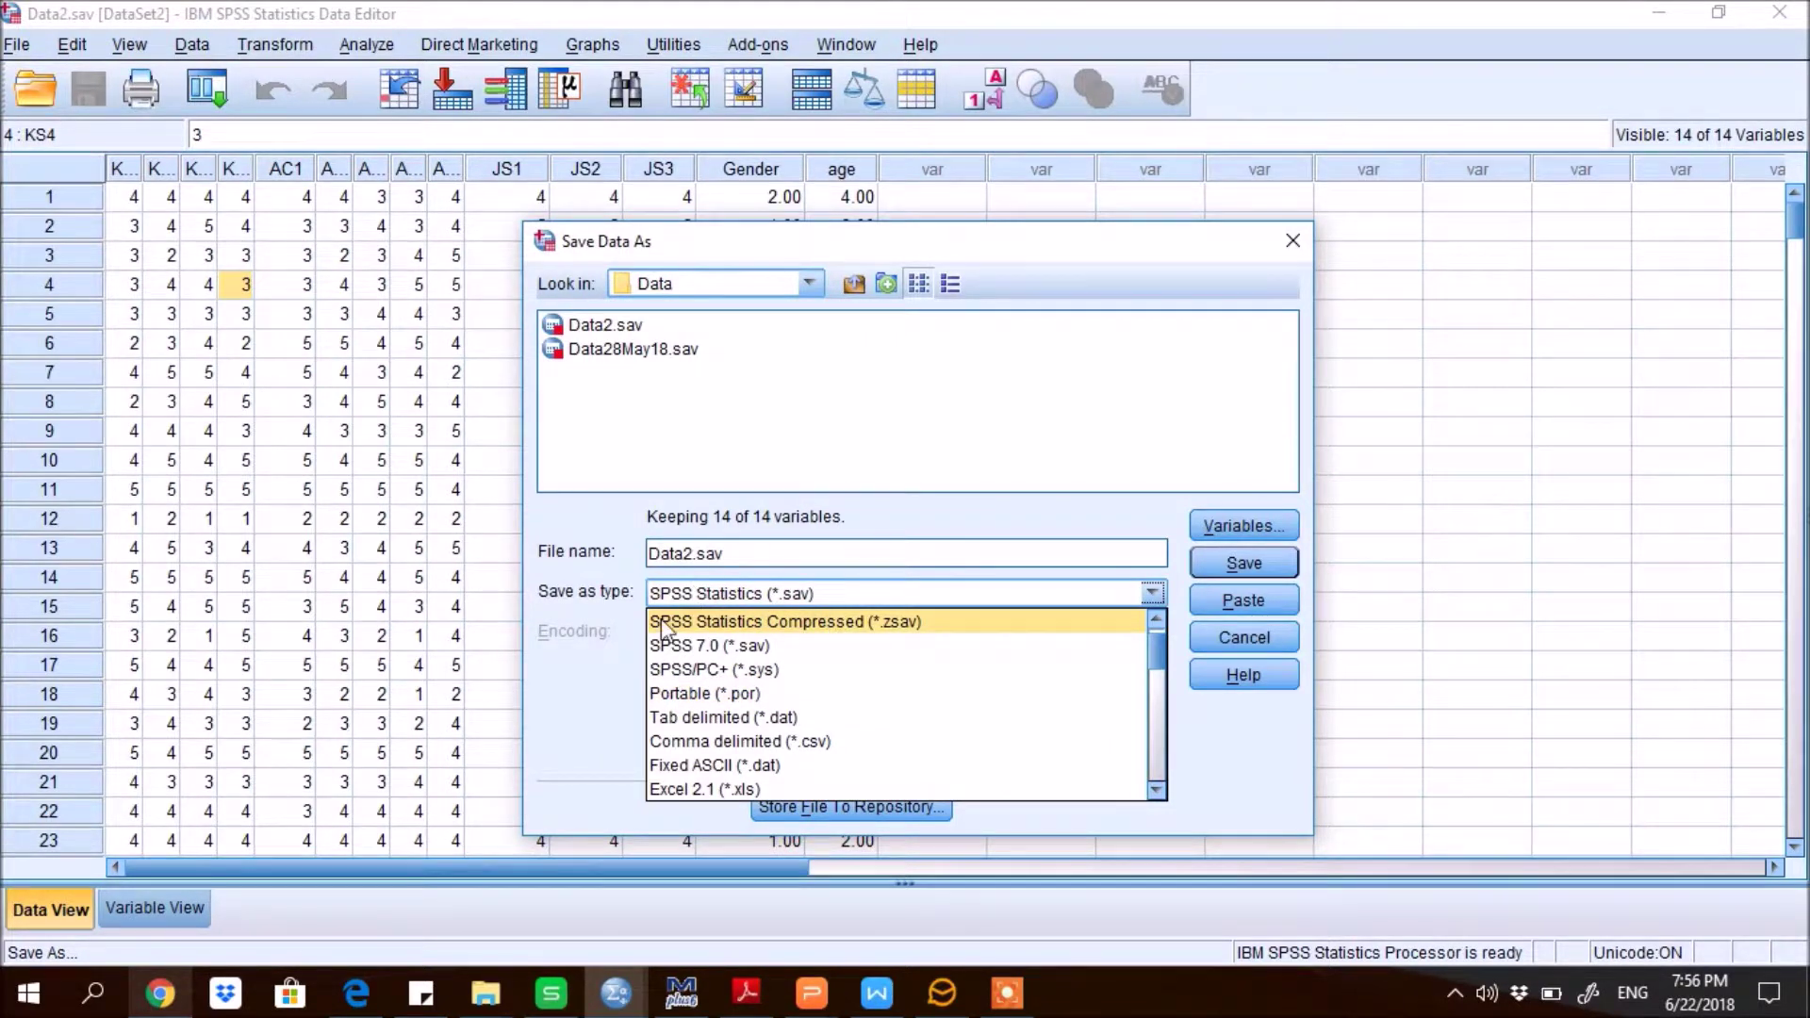
{"action": "left_click", "coordinate": [794, 721]}
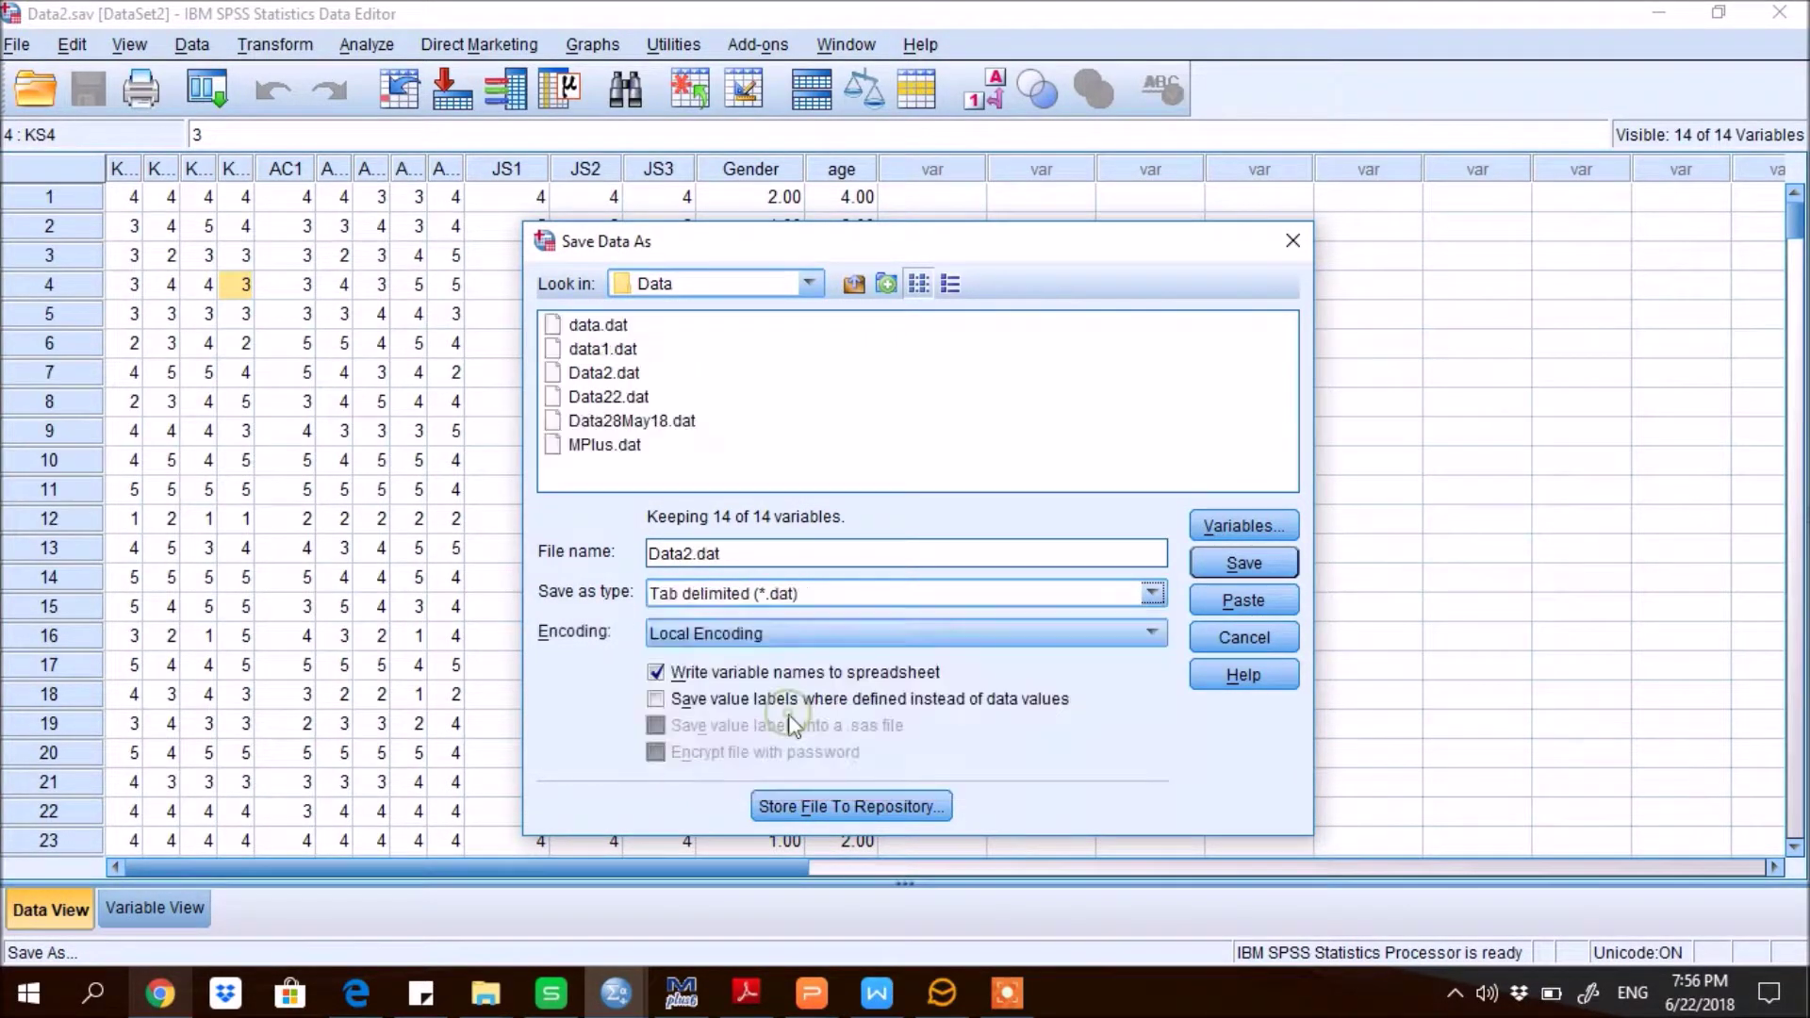
{"action": "left_click", "coordinate": [755, 635]}
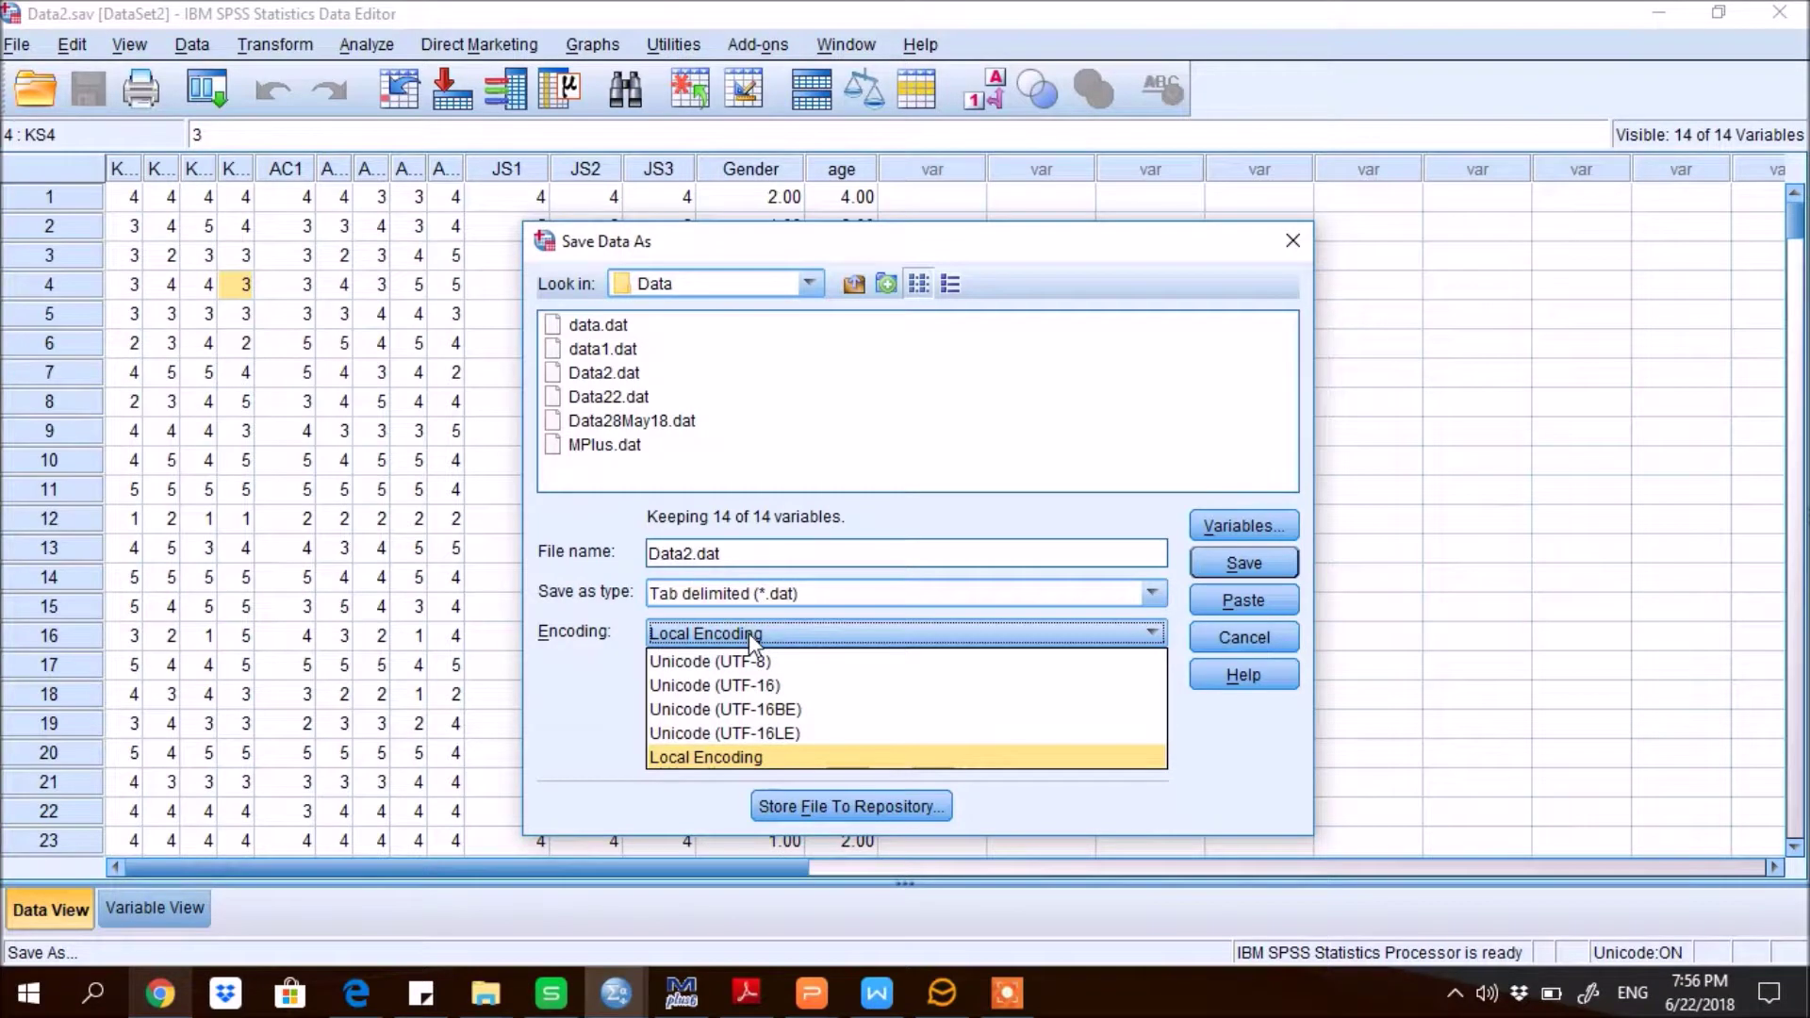
{"action": "left_click", "coordinate": [765, 759]}
Step: Omit variable names and save the file as Data2.dat in the MPlus folder
{"action": "left_click", "coordinate": [656, 673]}
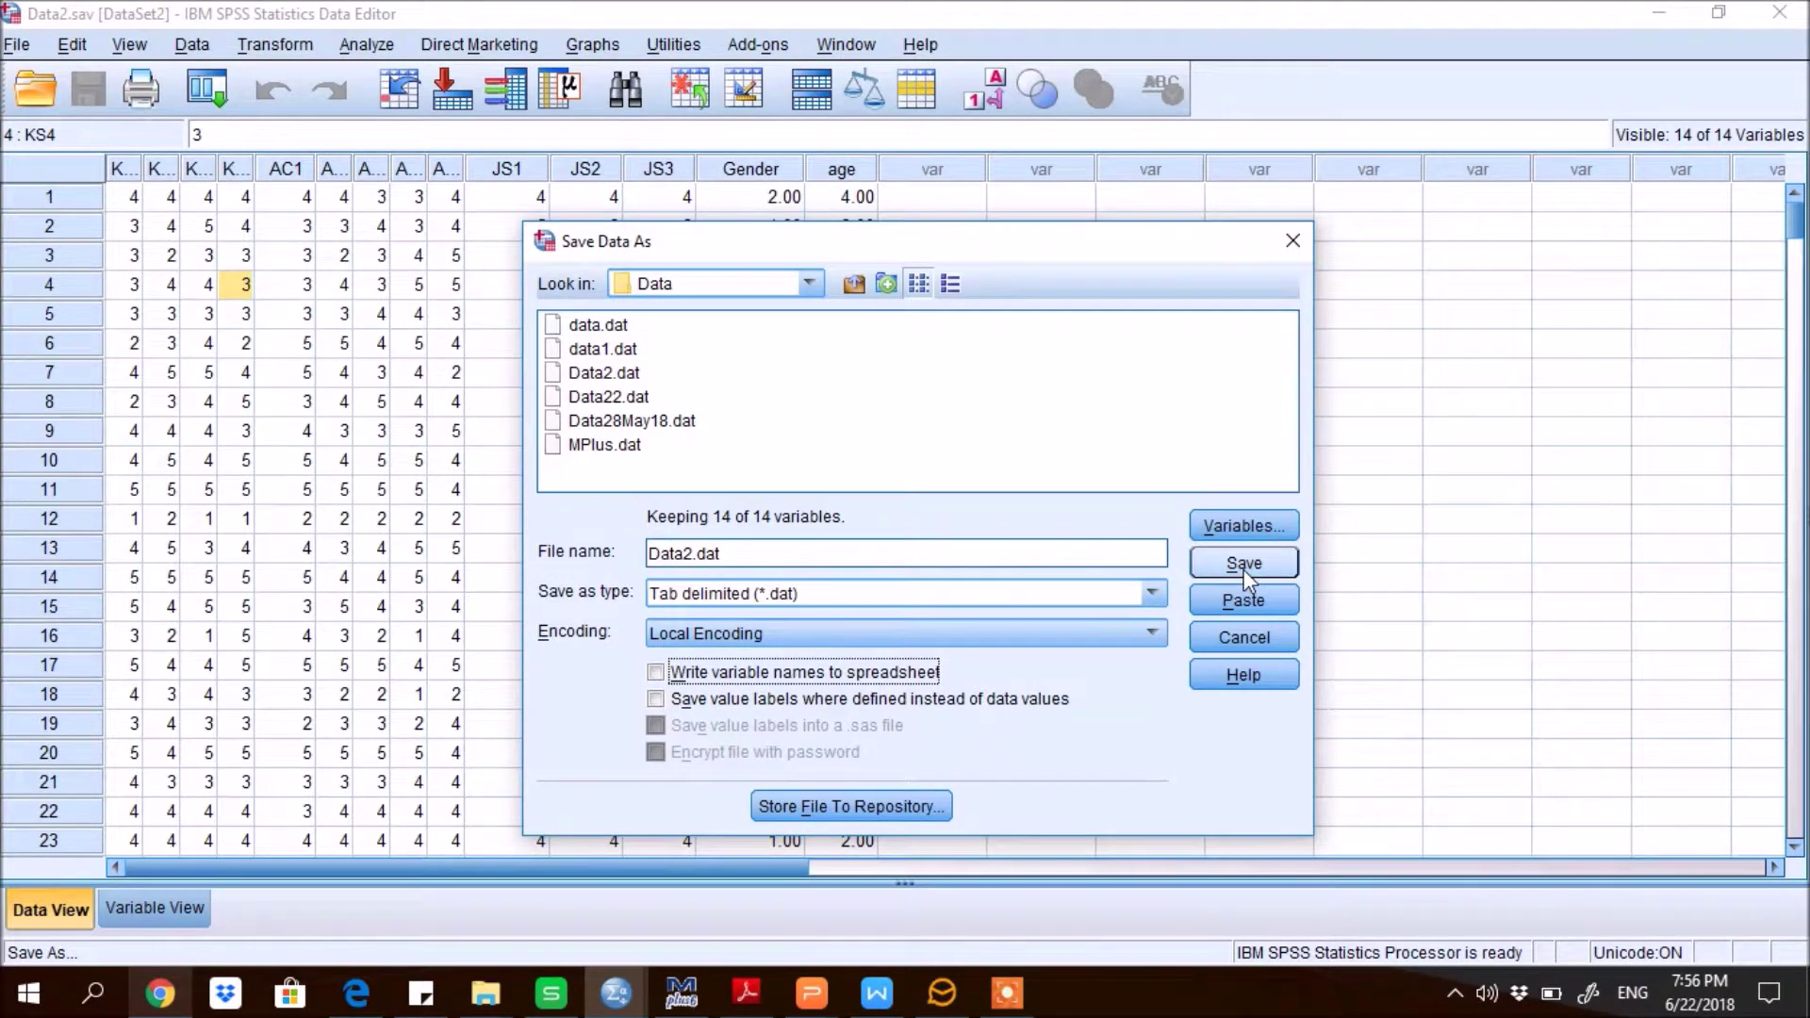
{"action": "left_click", "coordinate": [972, 457]}
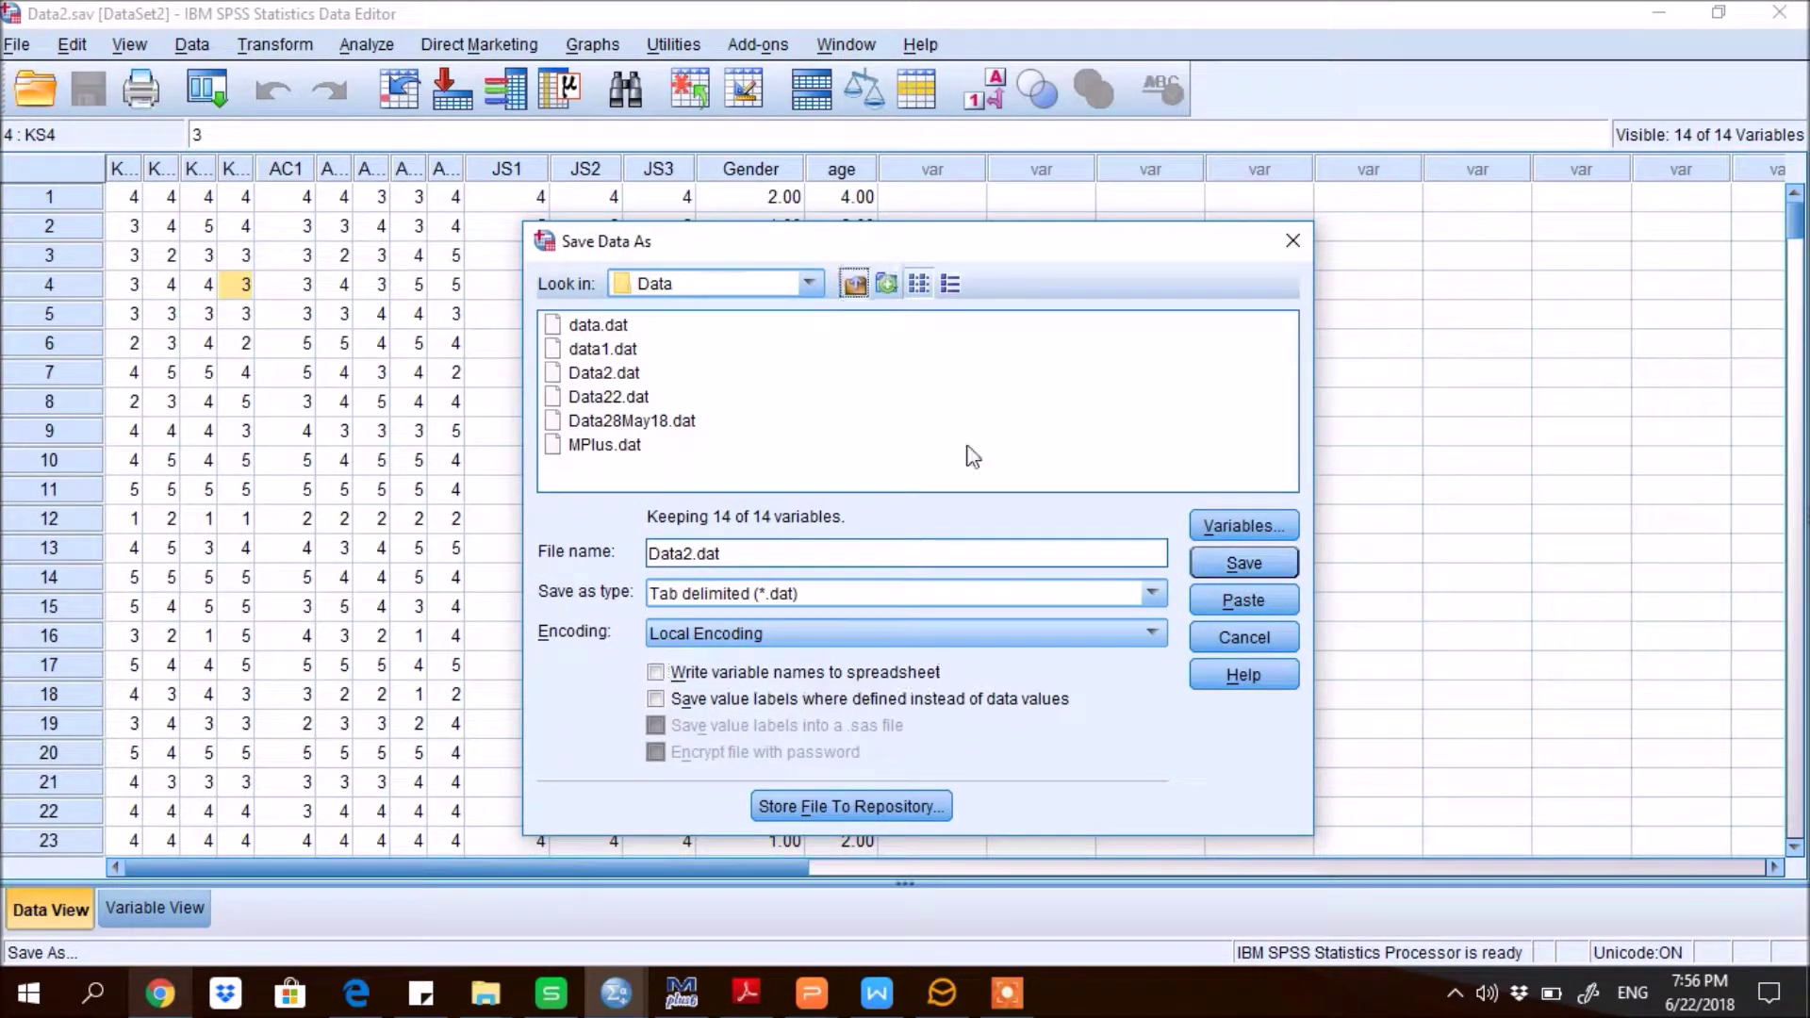
{"action": "left_click", "coordinate": [761, 286]}
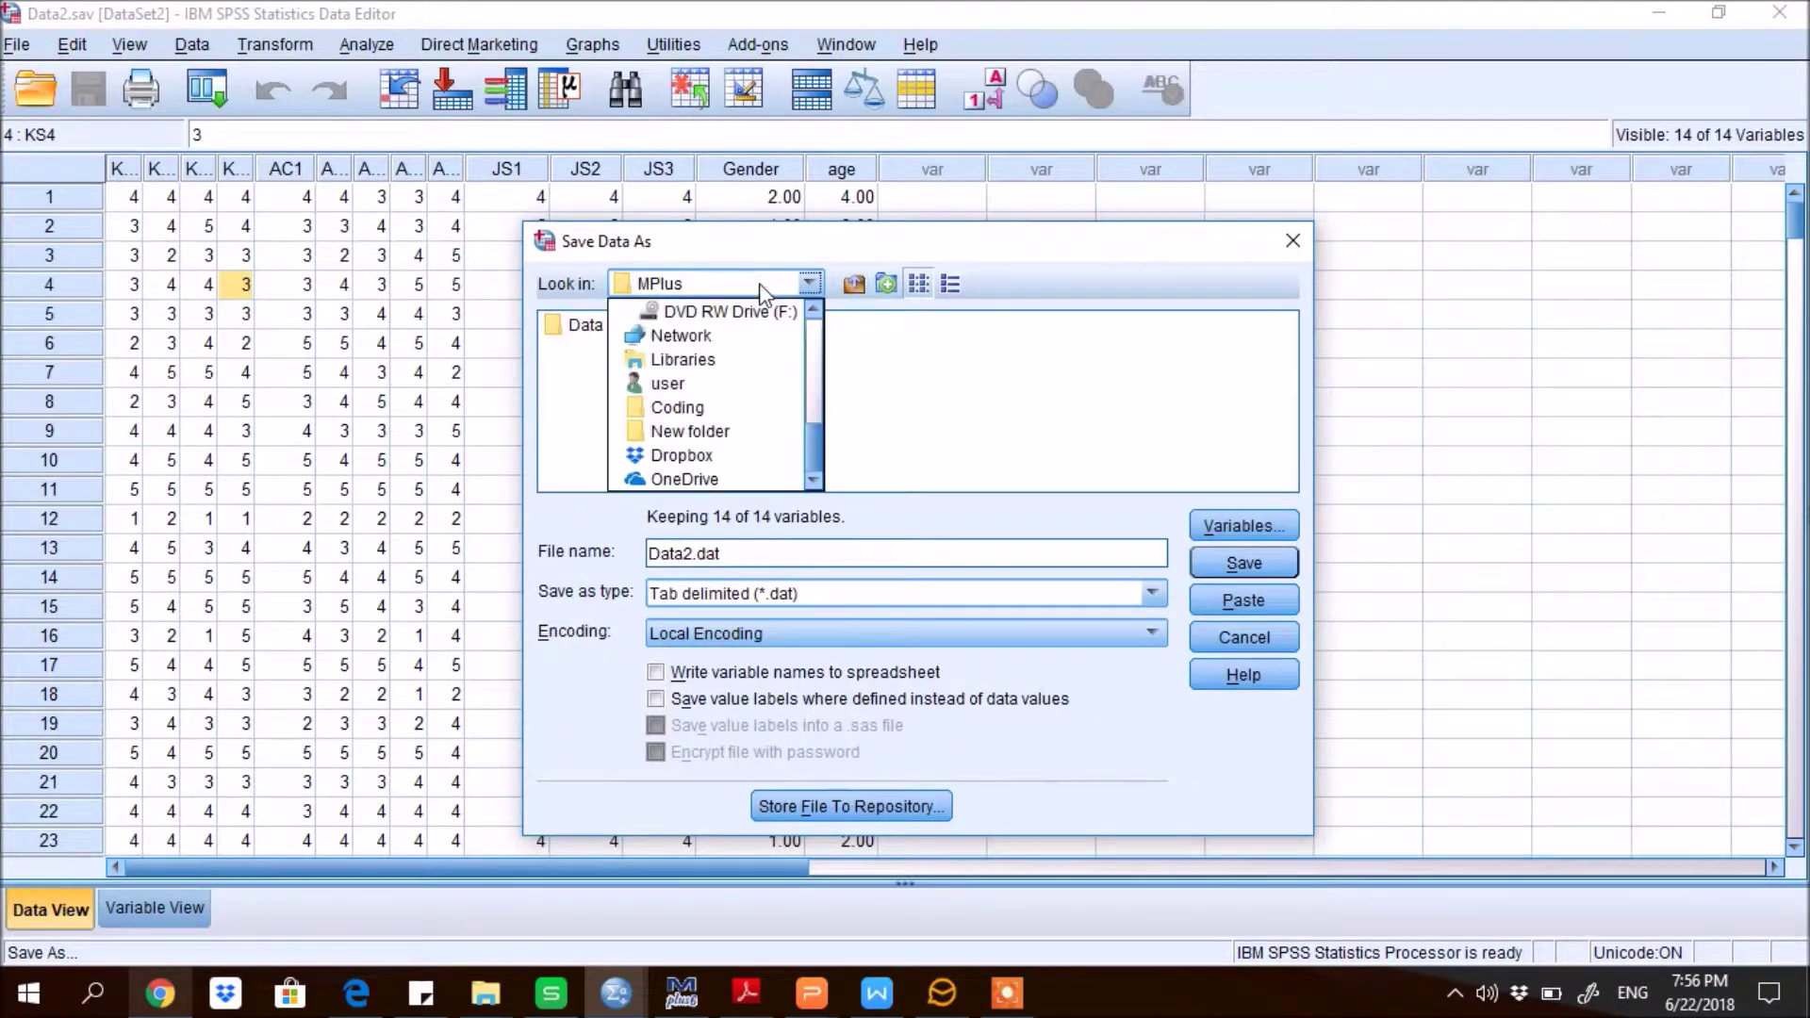
{"action": "left_click", "coordinate": [761, 287]}
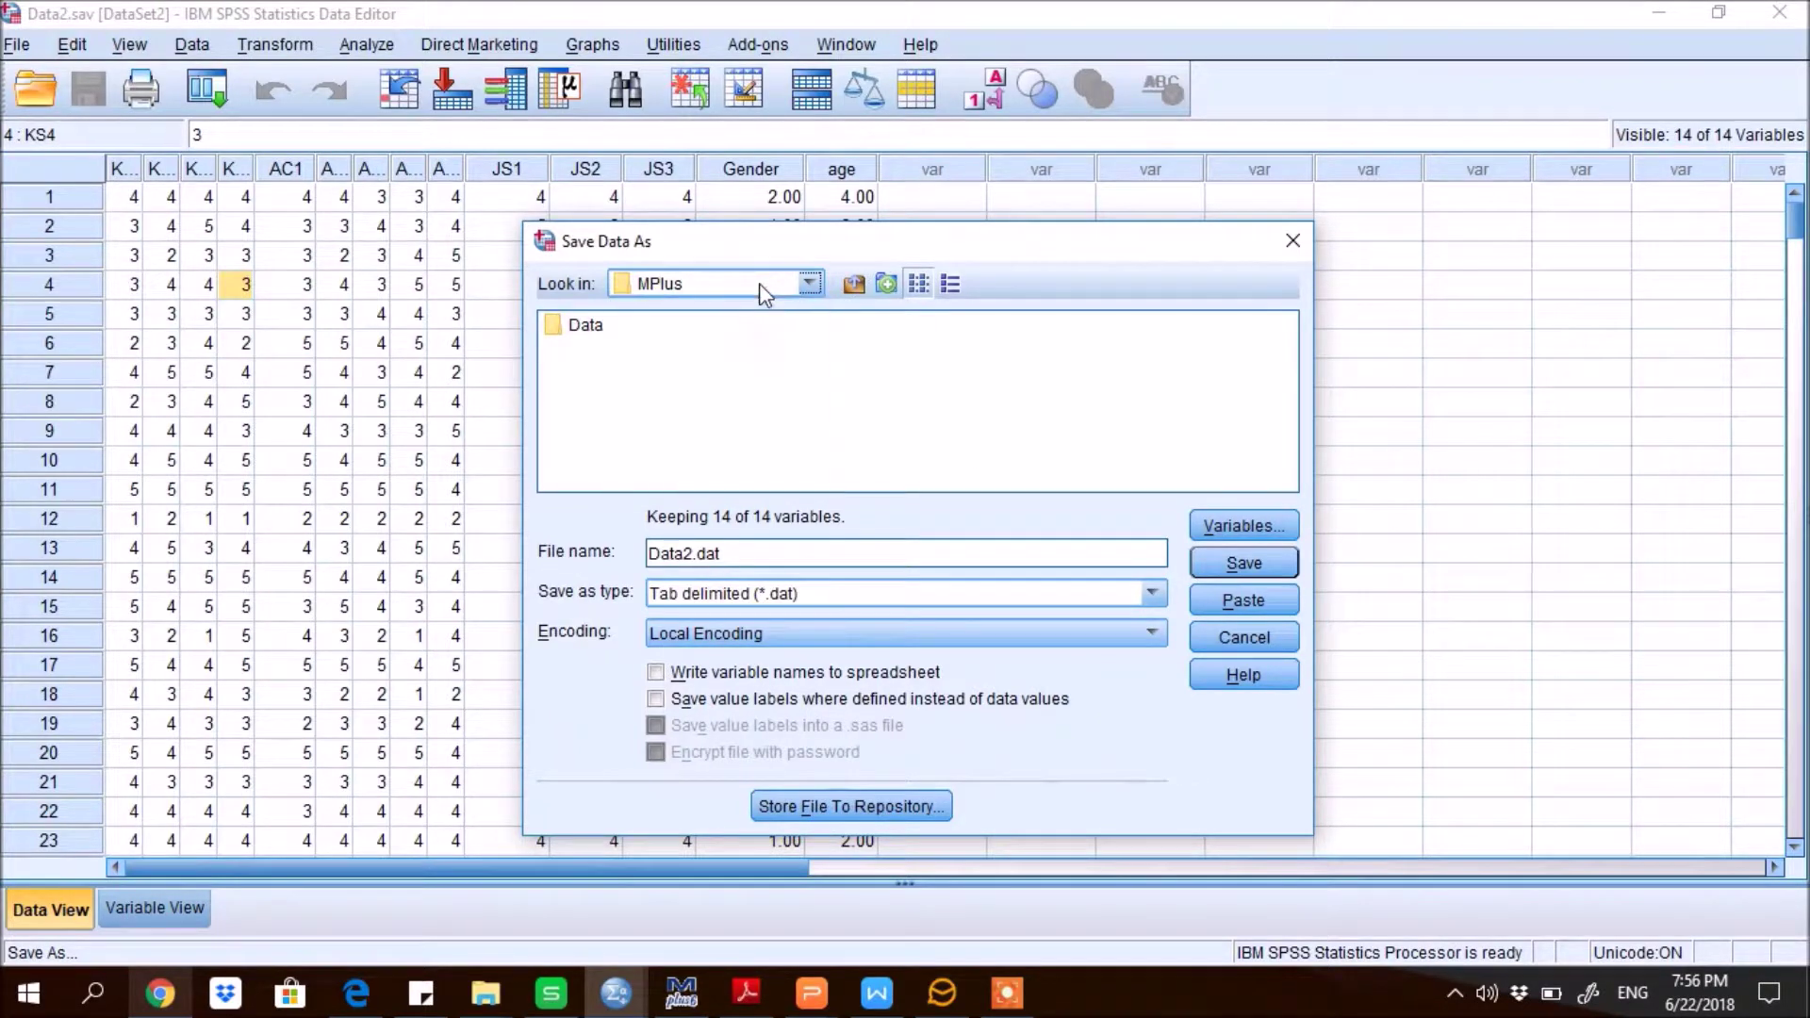
{"action": "left_click", "coordinate": [1254, 565]}
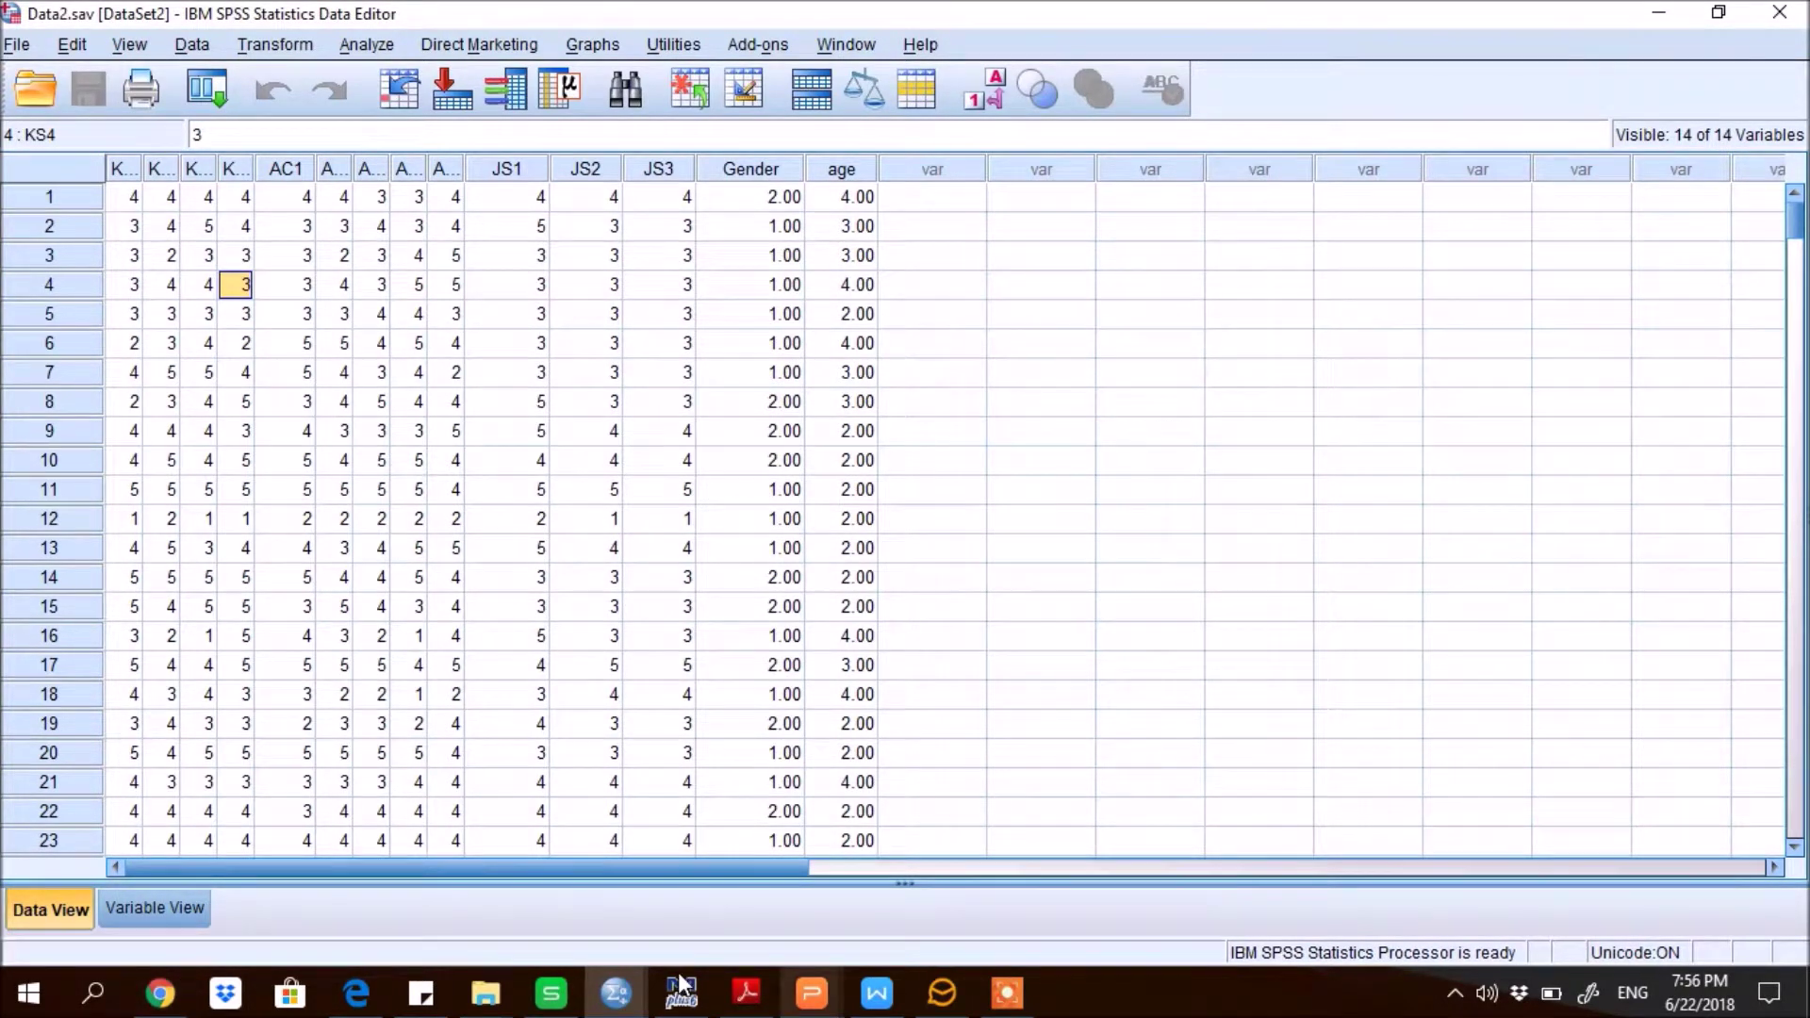
{"action": "mouse_move", "coordinate": [693, 1007]}
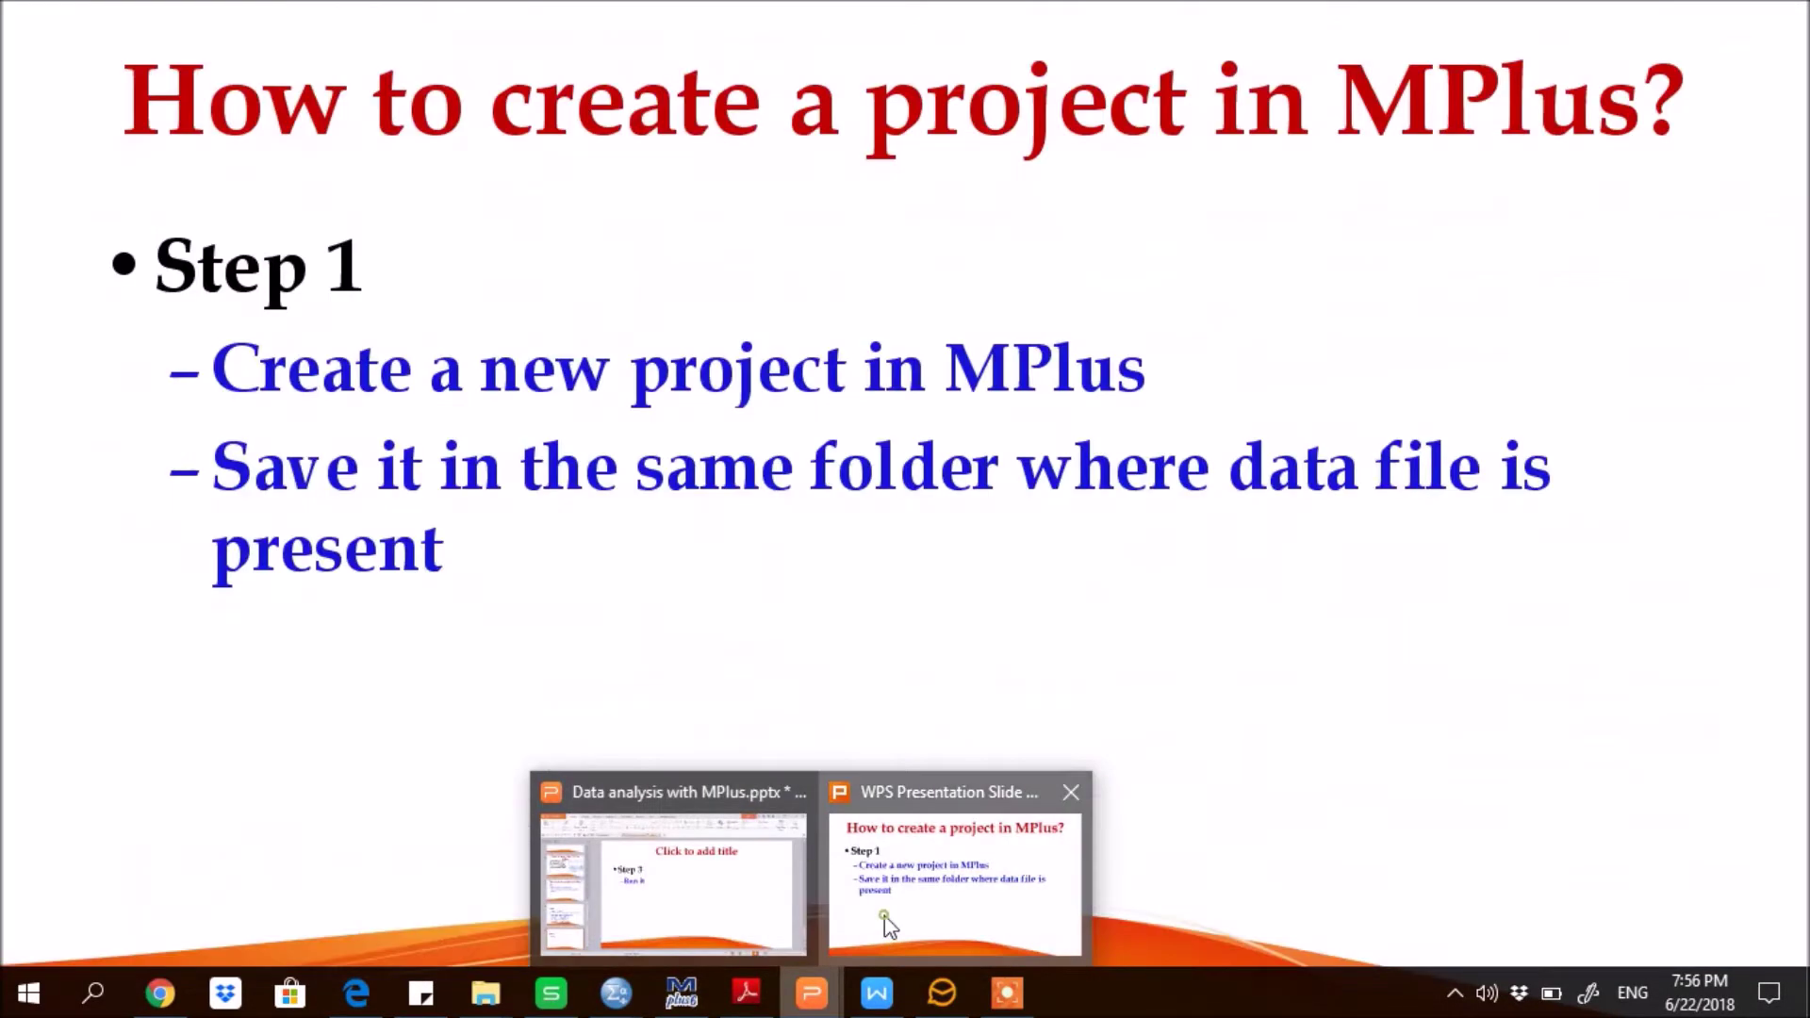
Step: Refocus the slide show and advance to the Step 2 slide listing Title, Data, Variable and Analysis
{"action": "left_click", "coordinate": [884, 915]}
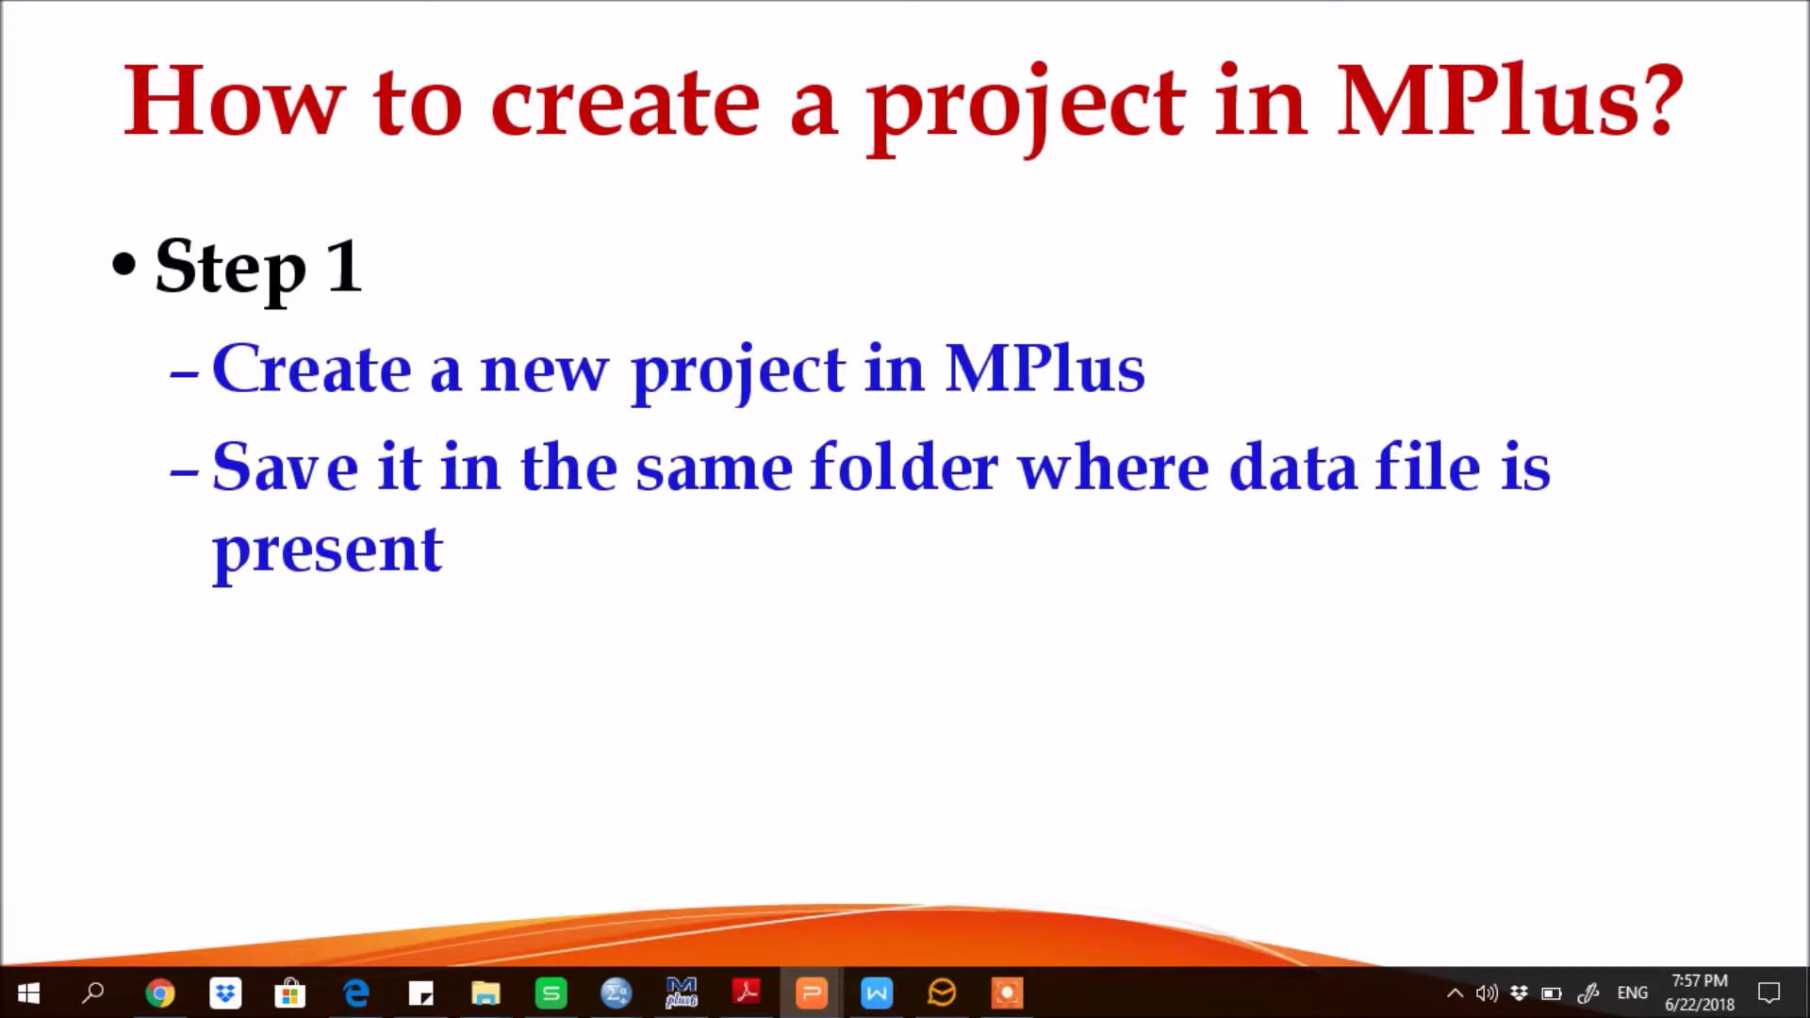
{"action": "key", "text": "Right"}
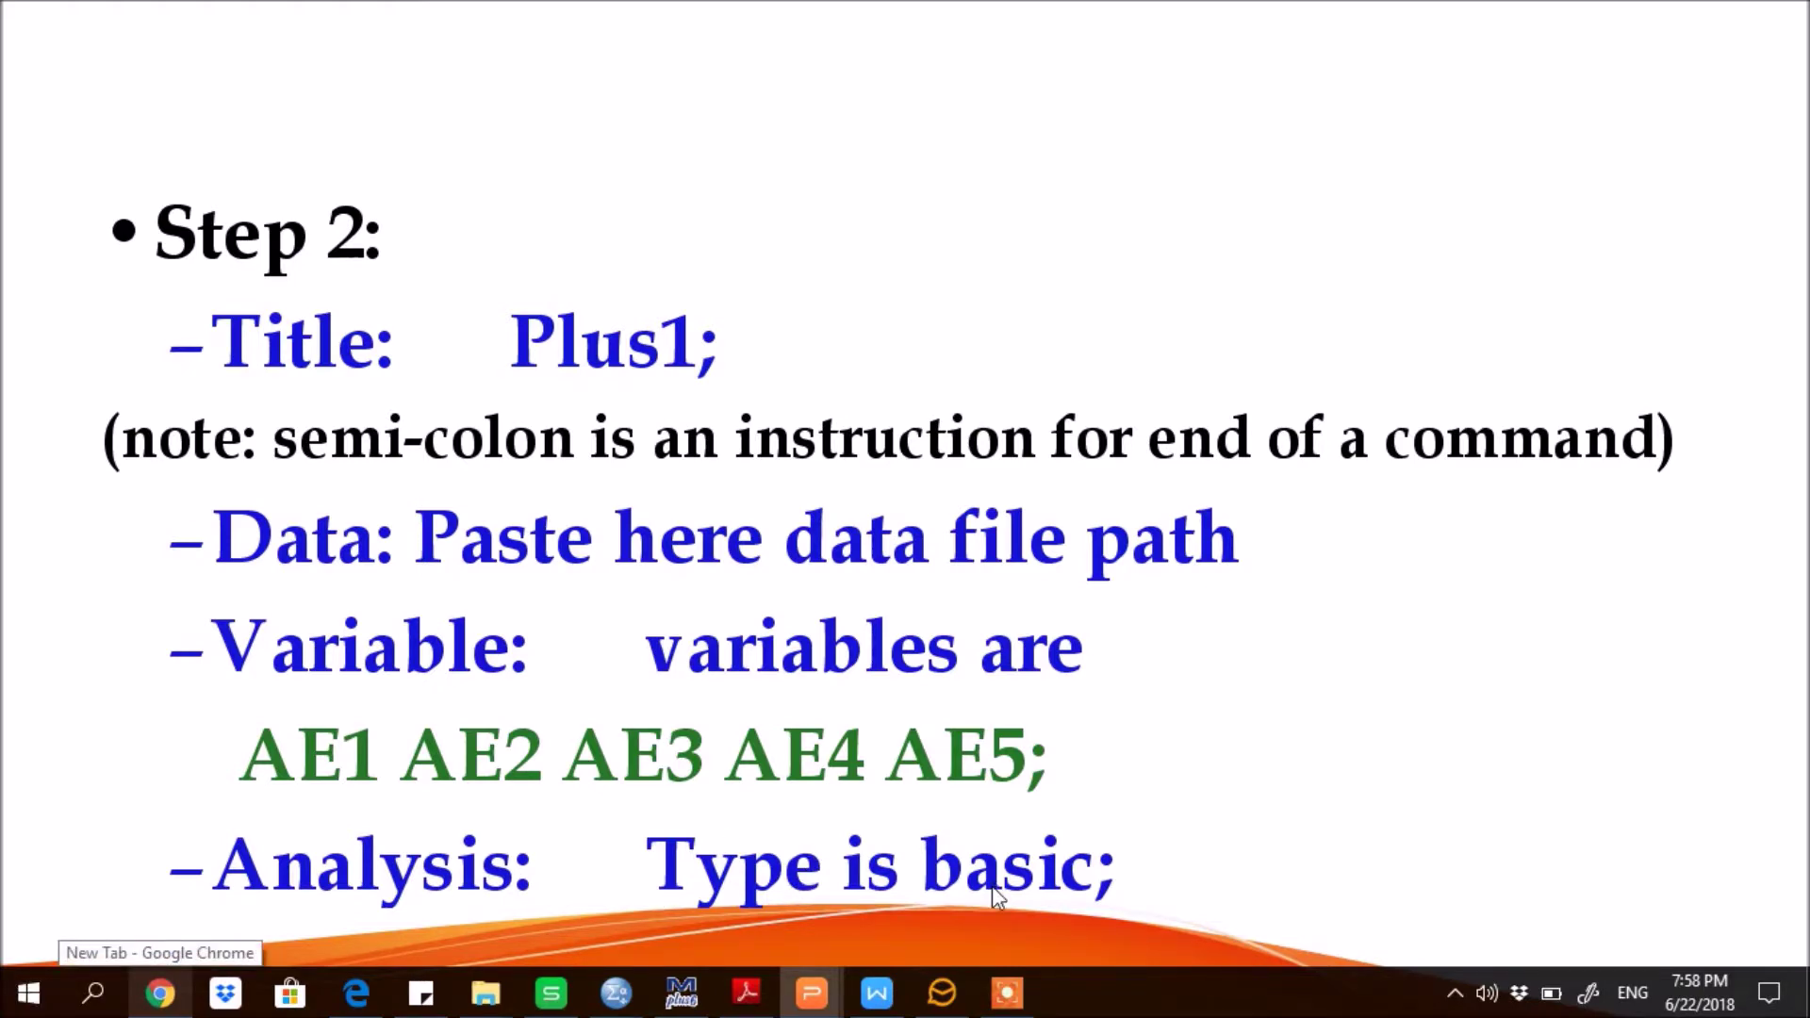
Step: Advance from Step 2 to the Step 3 'Run it' slide
{"action": "key", "text": "Right"}
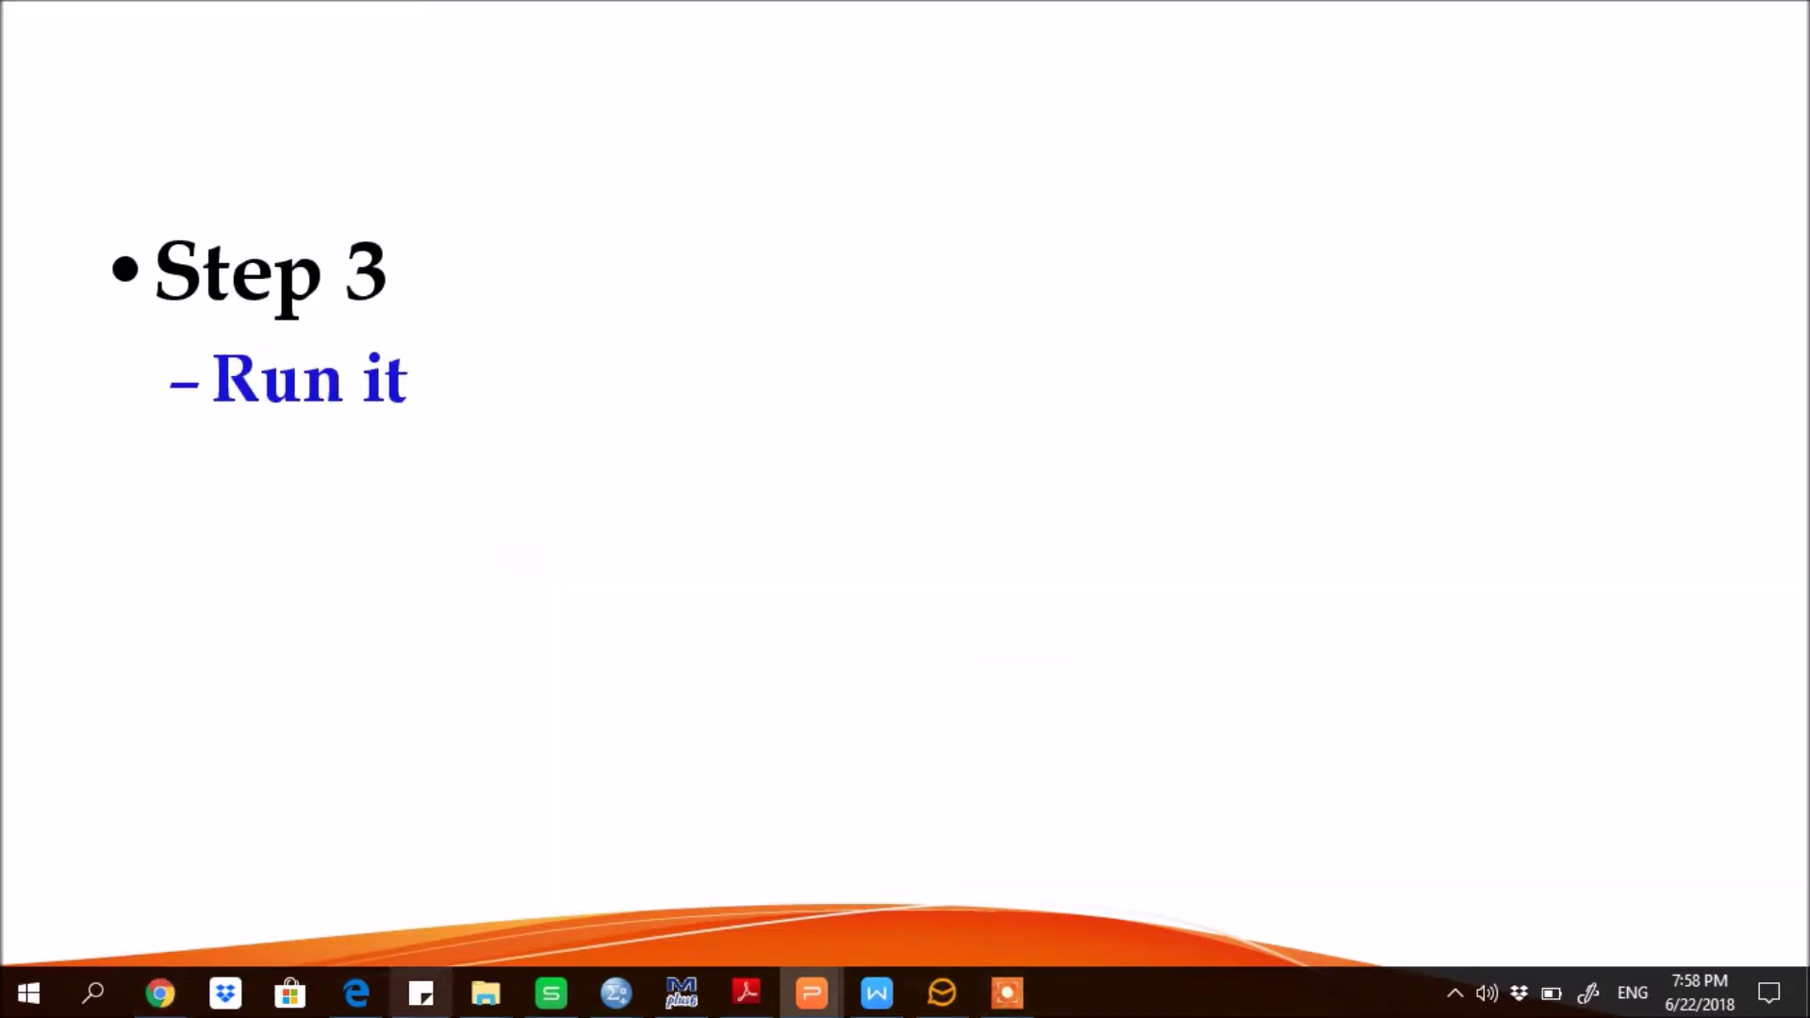
Step: Bring Mptext2.inp to the front and point out its TITLE command line
{"action": "left_click", "coordinate": [691, 1006]}
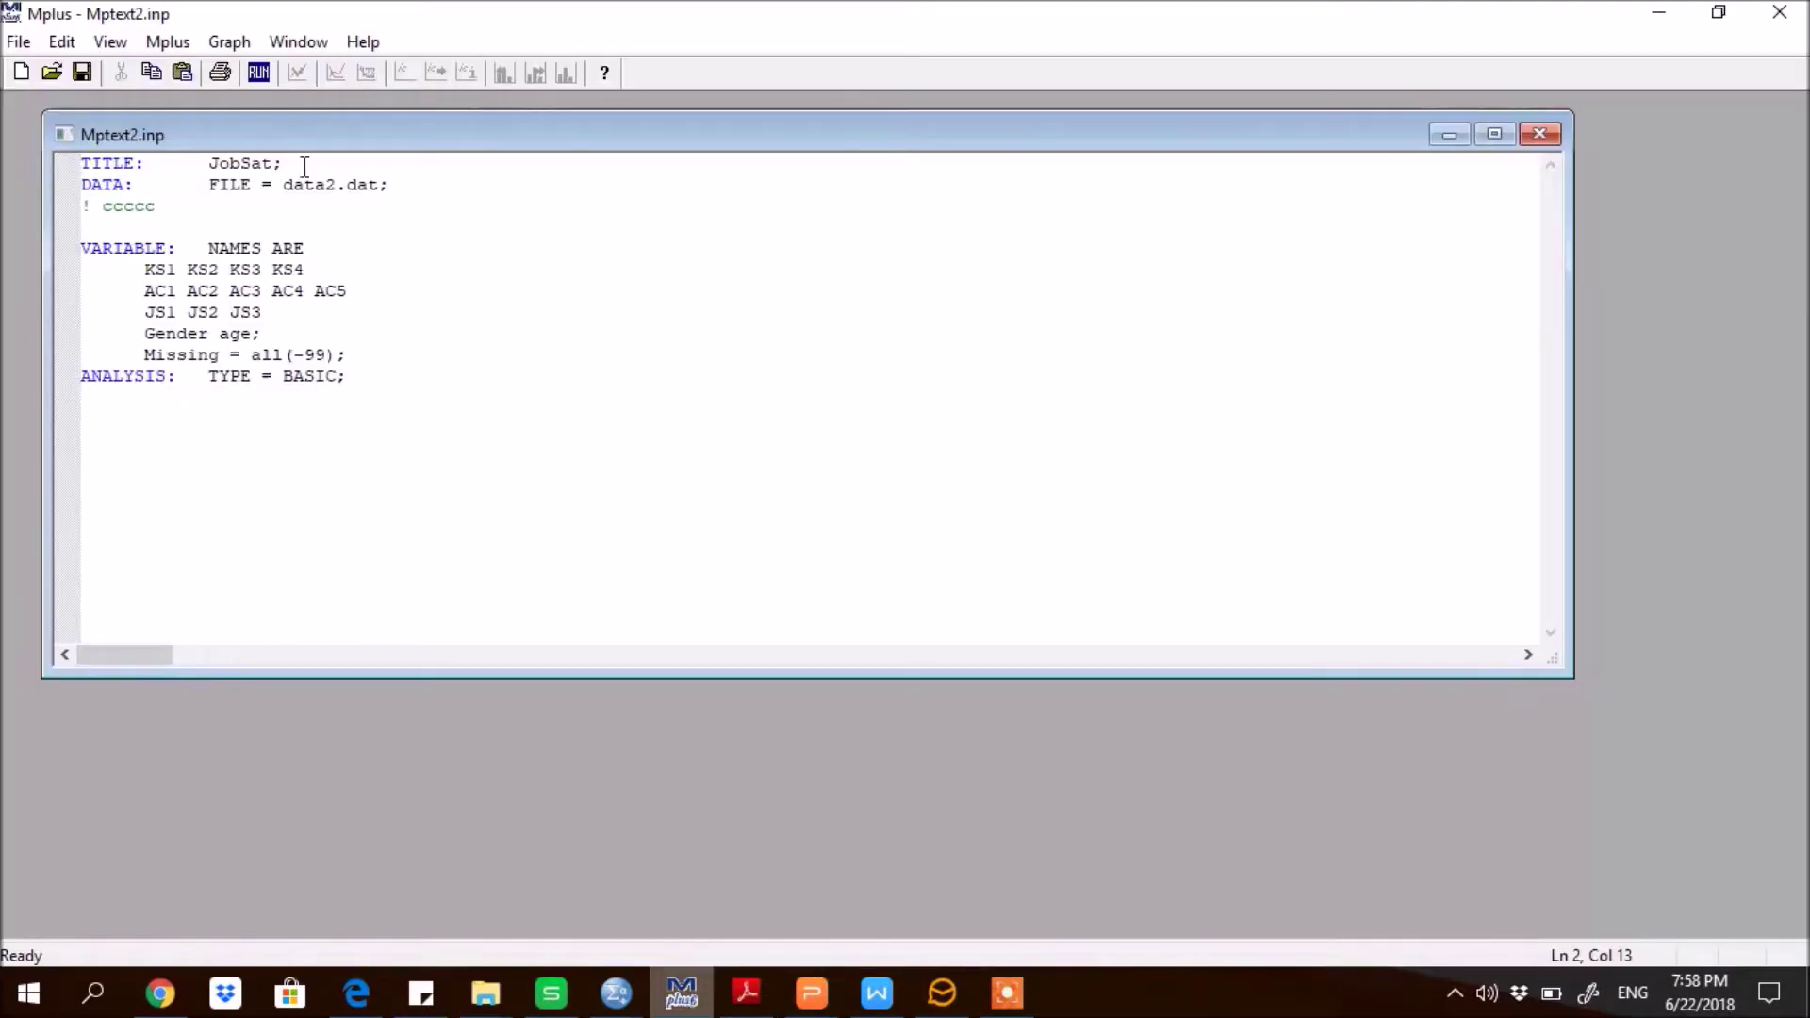
{"action": "left_click", "coordinate": [18, 41]}
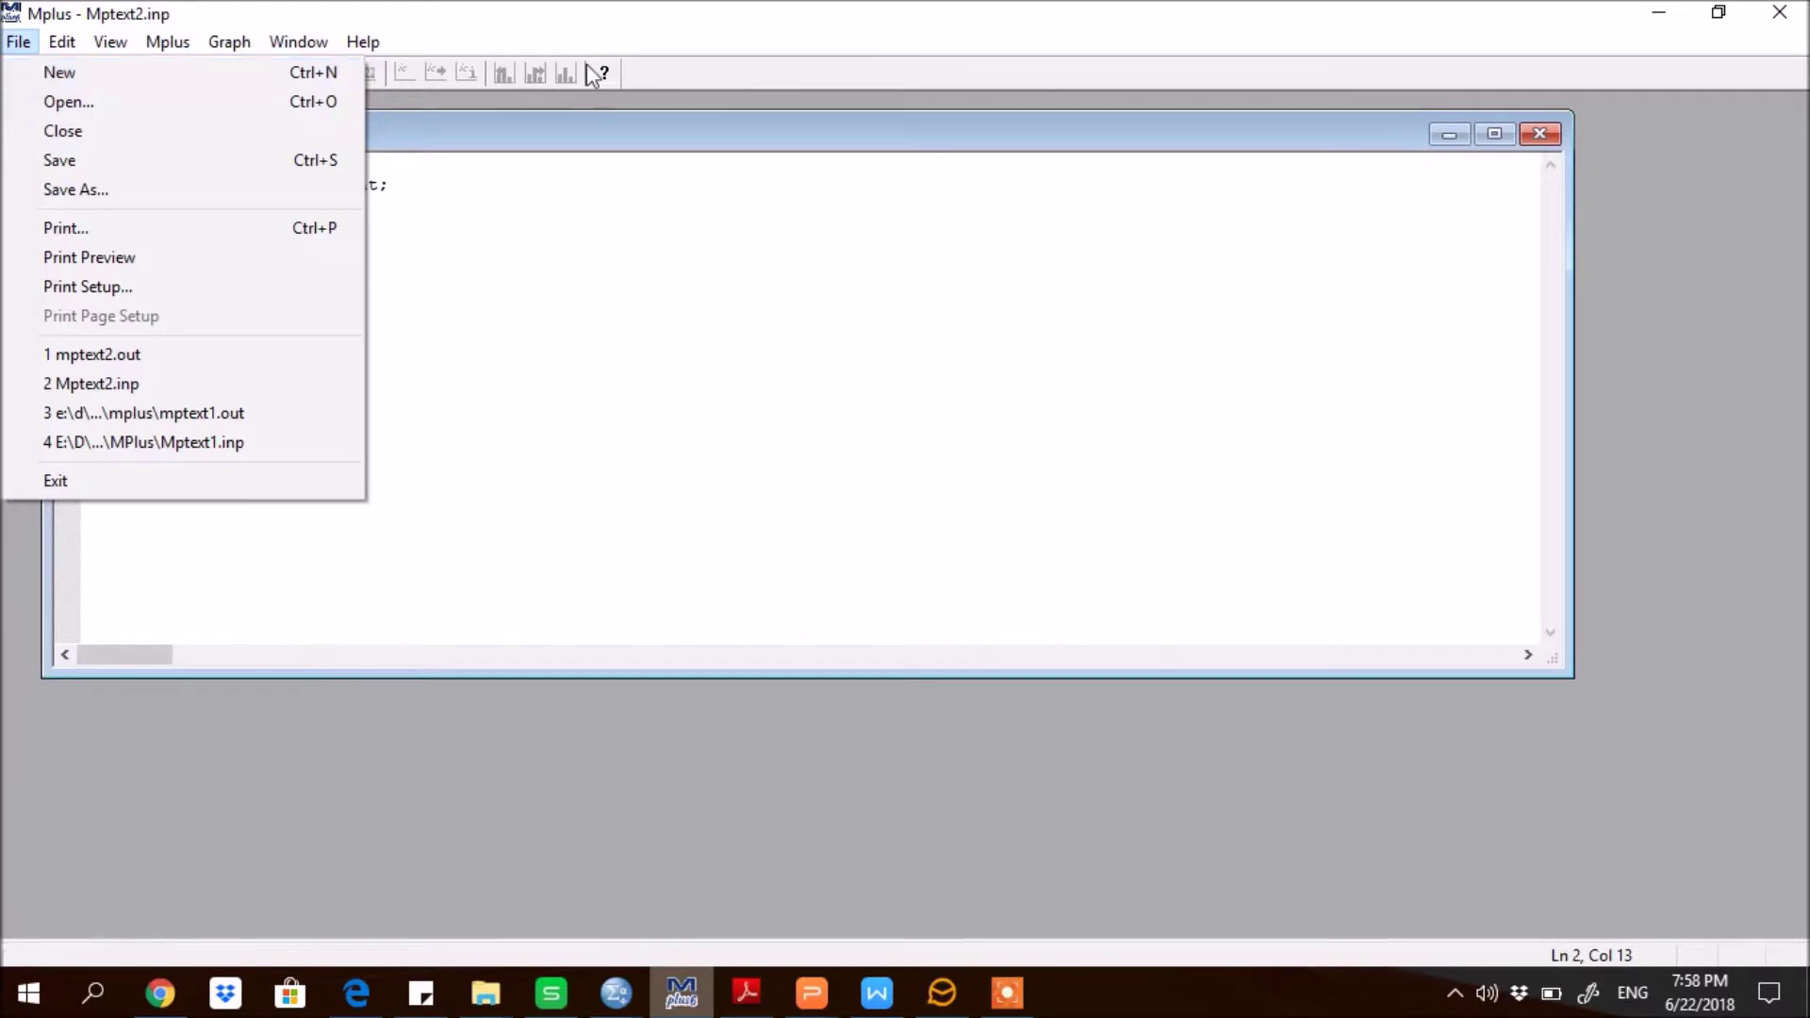
{"action": "left_click", "coordinate": [405, 156]}
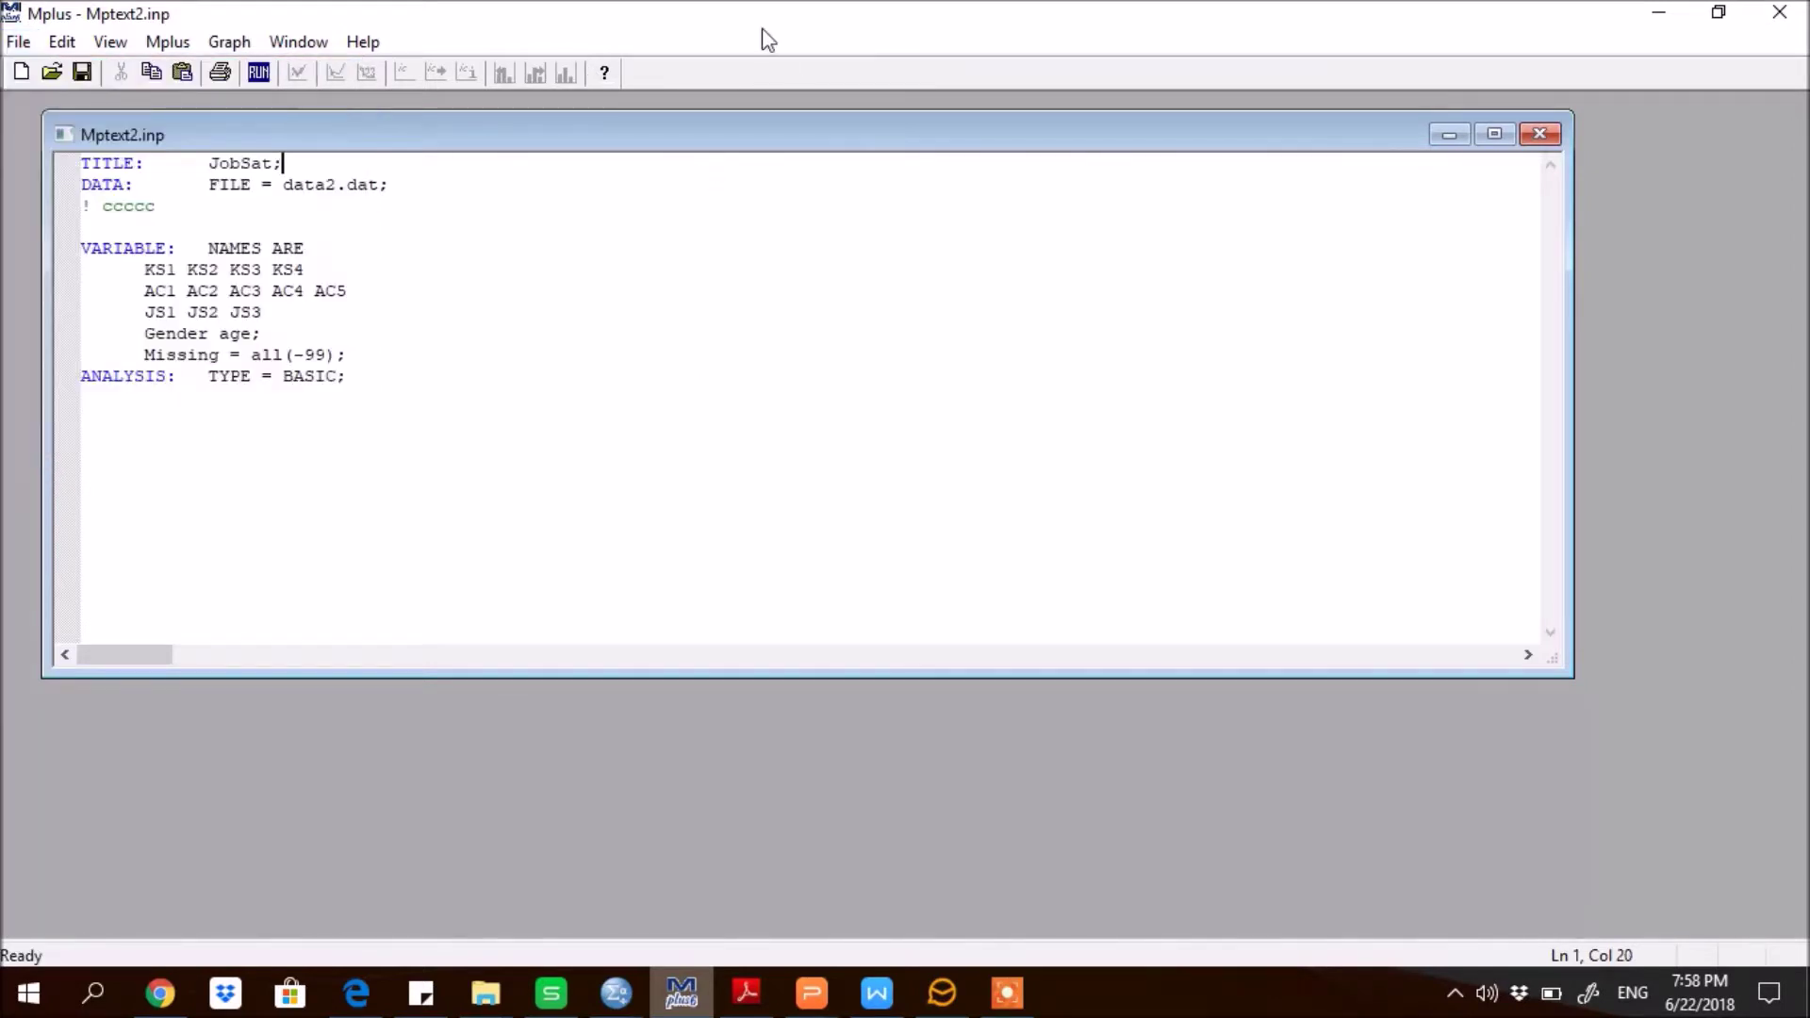
{"action": "left_click", "coordinate": [89, 163]}
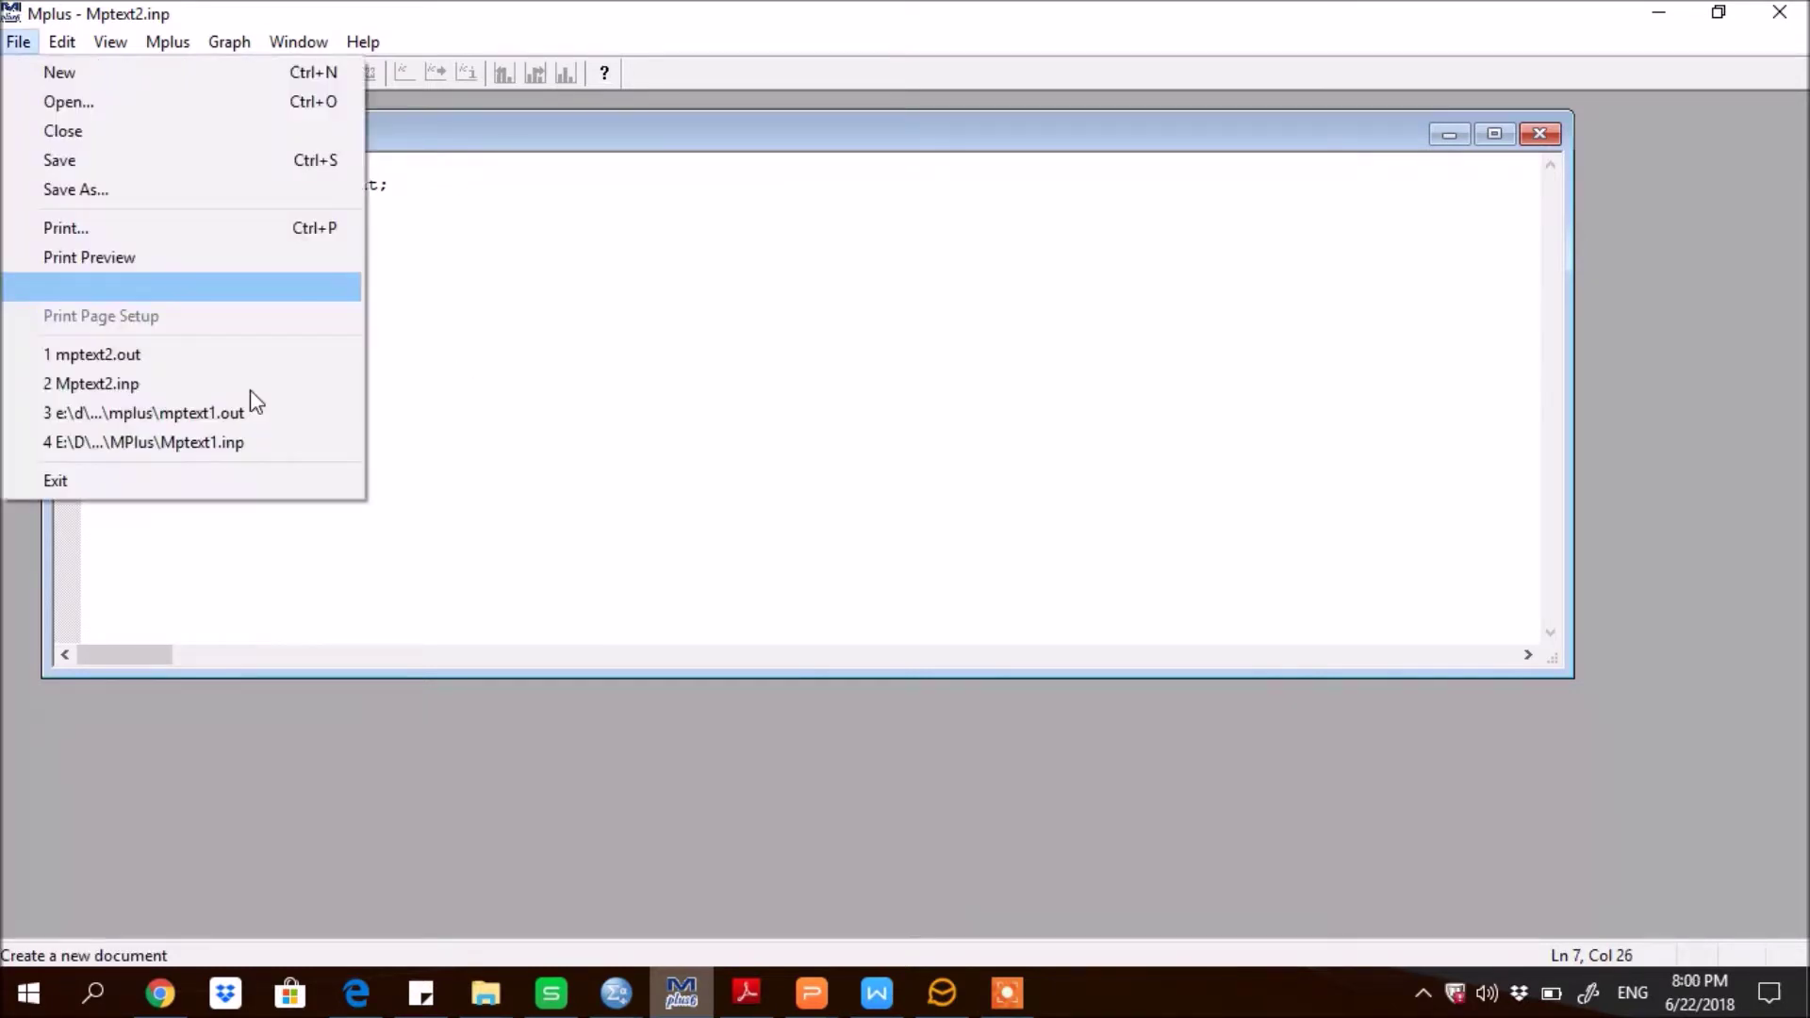
Step: In Save As, list All Files in the Data folder, then cancel without saving
{"action": "left_click", "coordinate": [194, 198]}
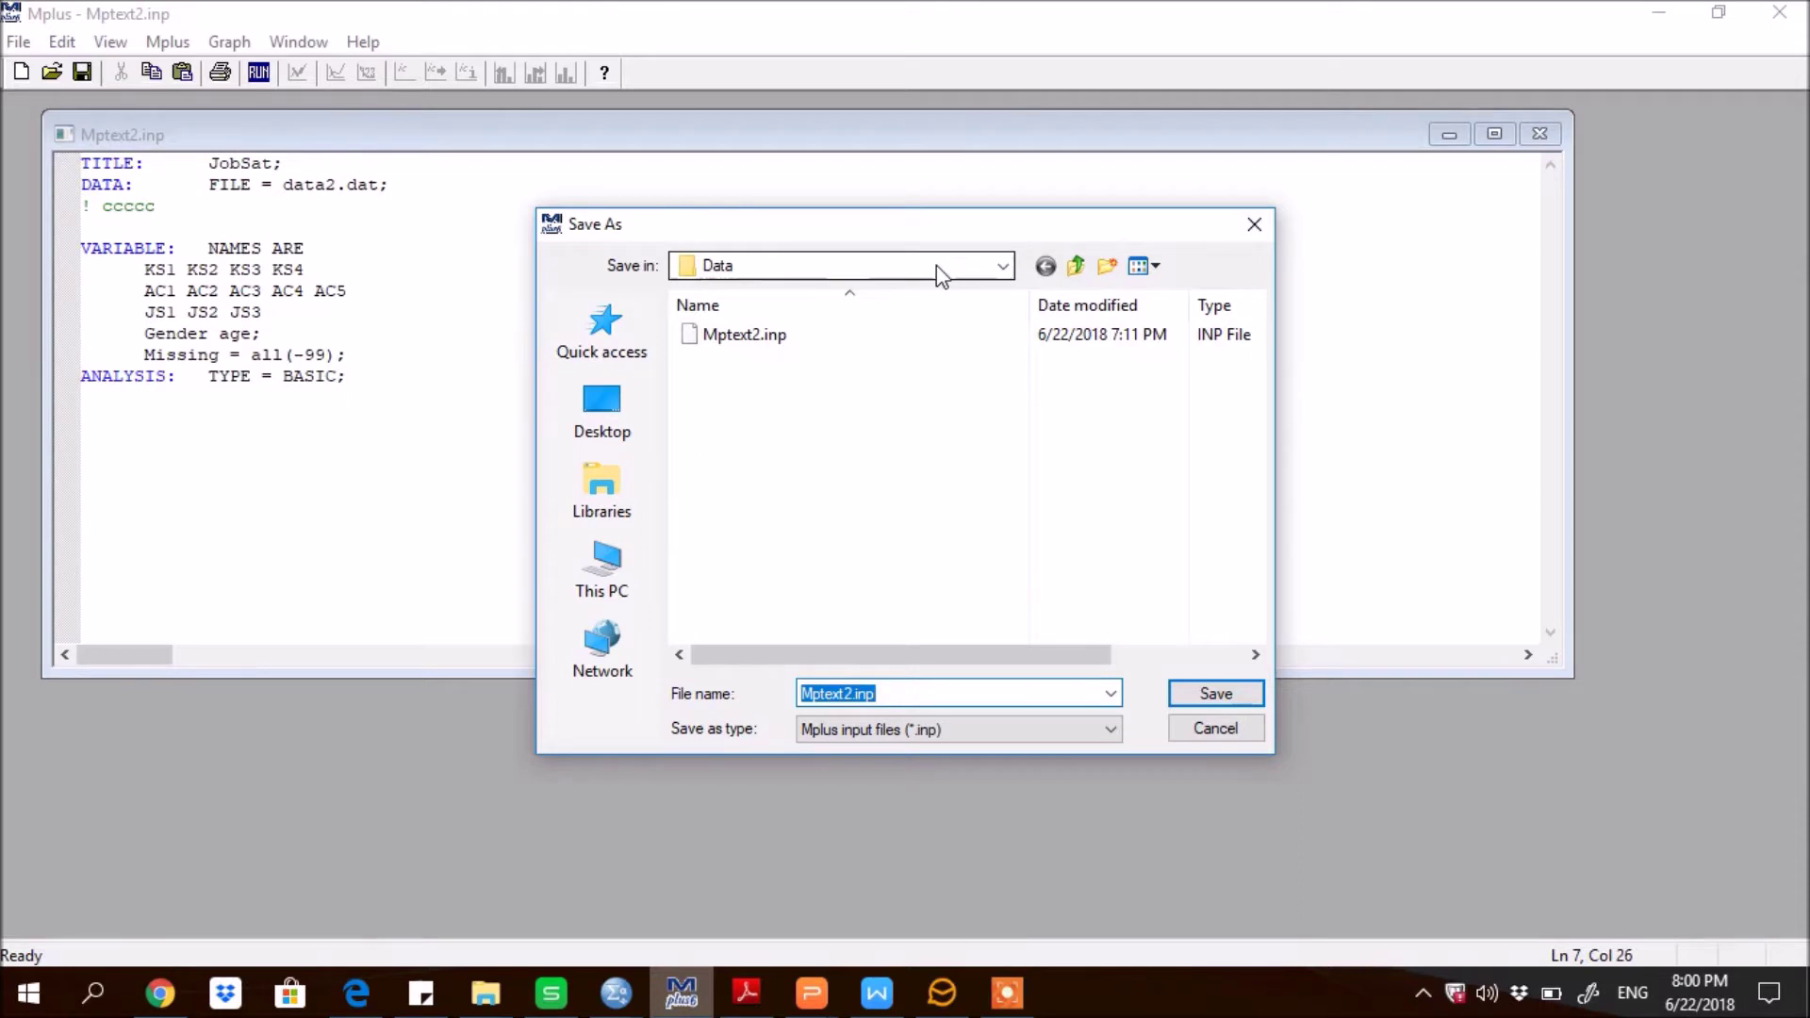
{"action": "left_click", "coordinate": [860, 737]}
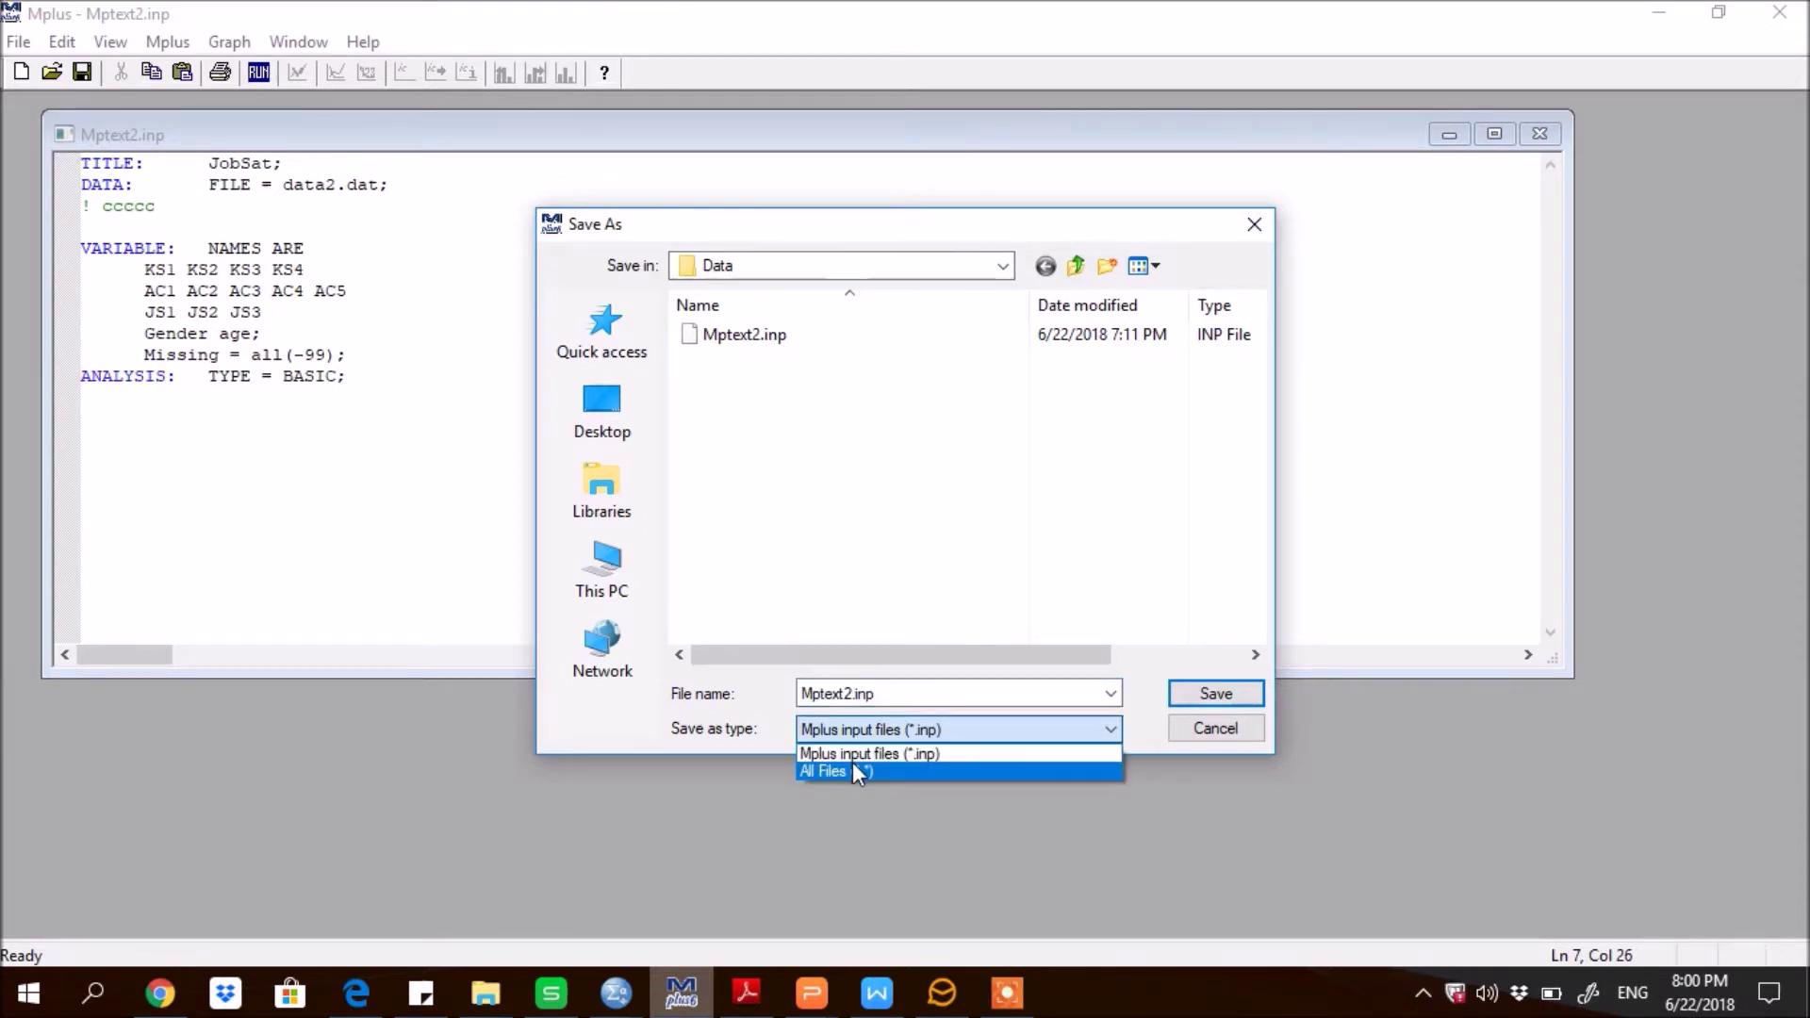
{"action": "left_click", "coordinate": [853, 762]}
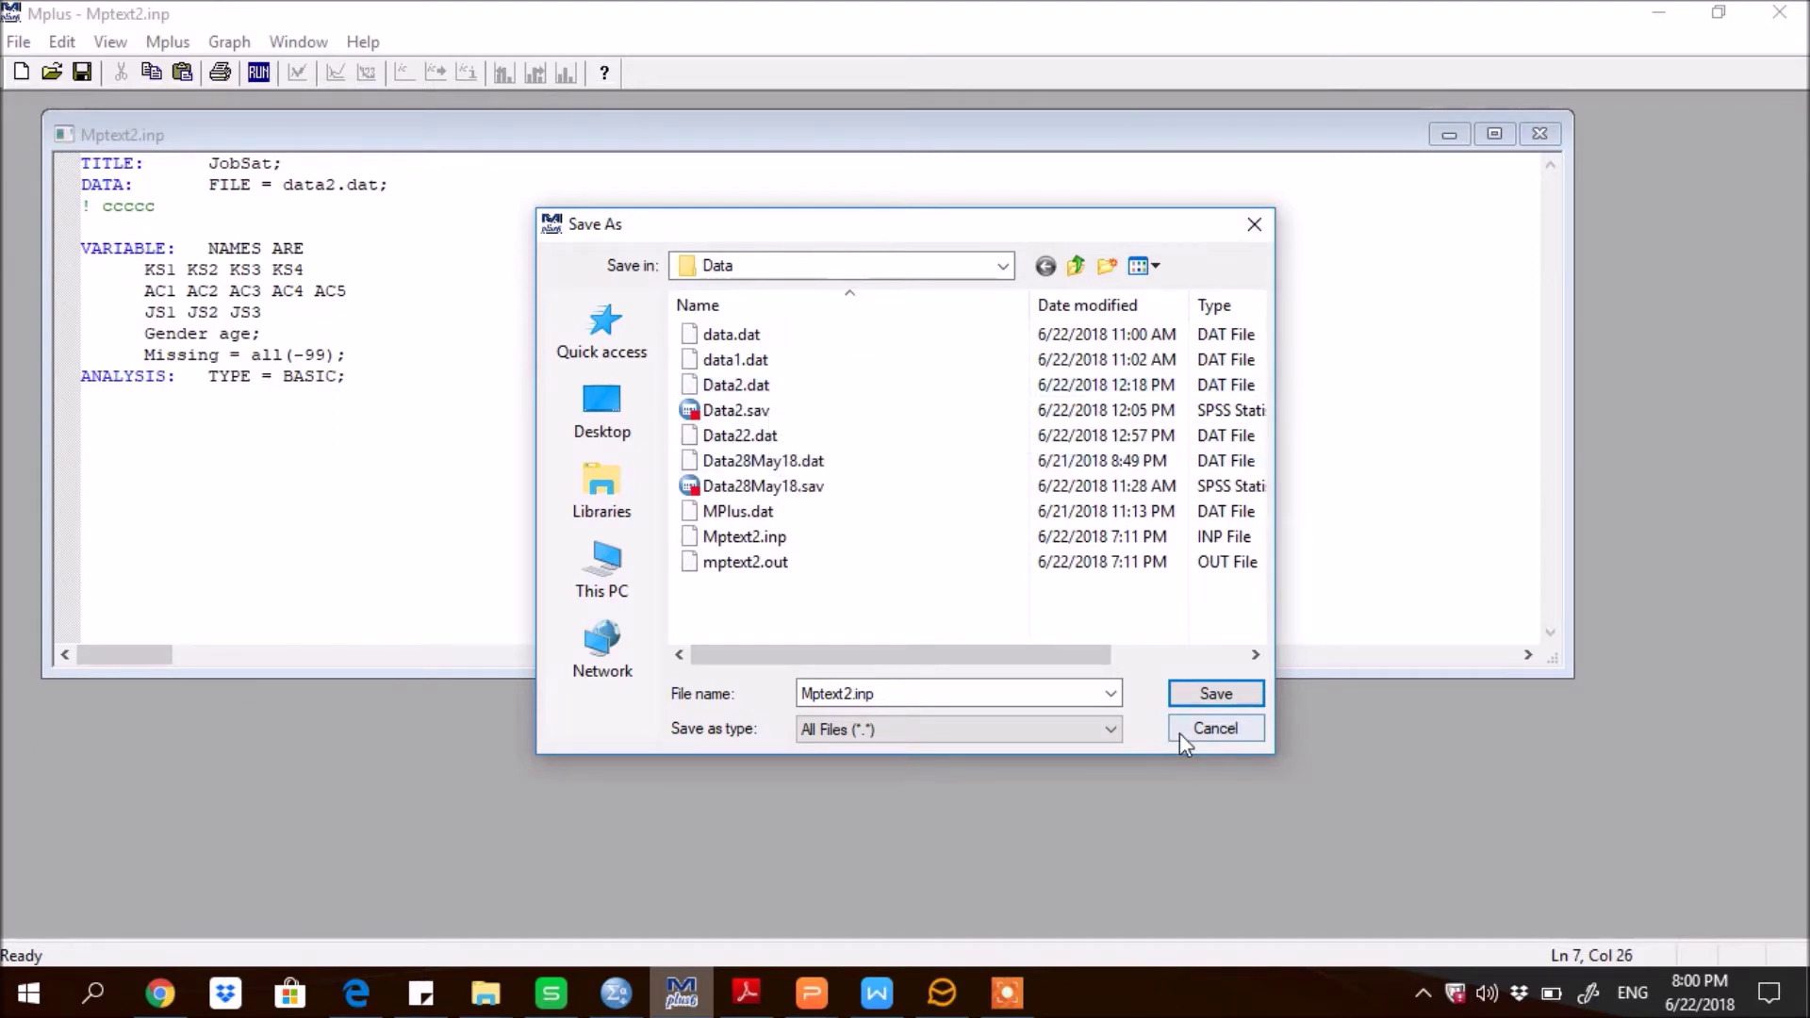
{"action": "left_click", "coordinate": [1214, 728]}
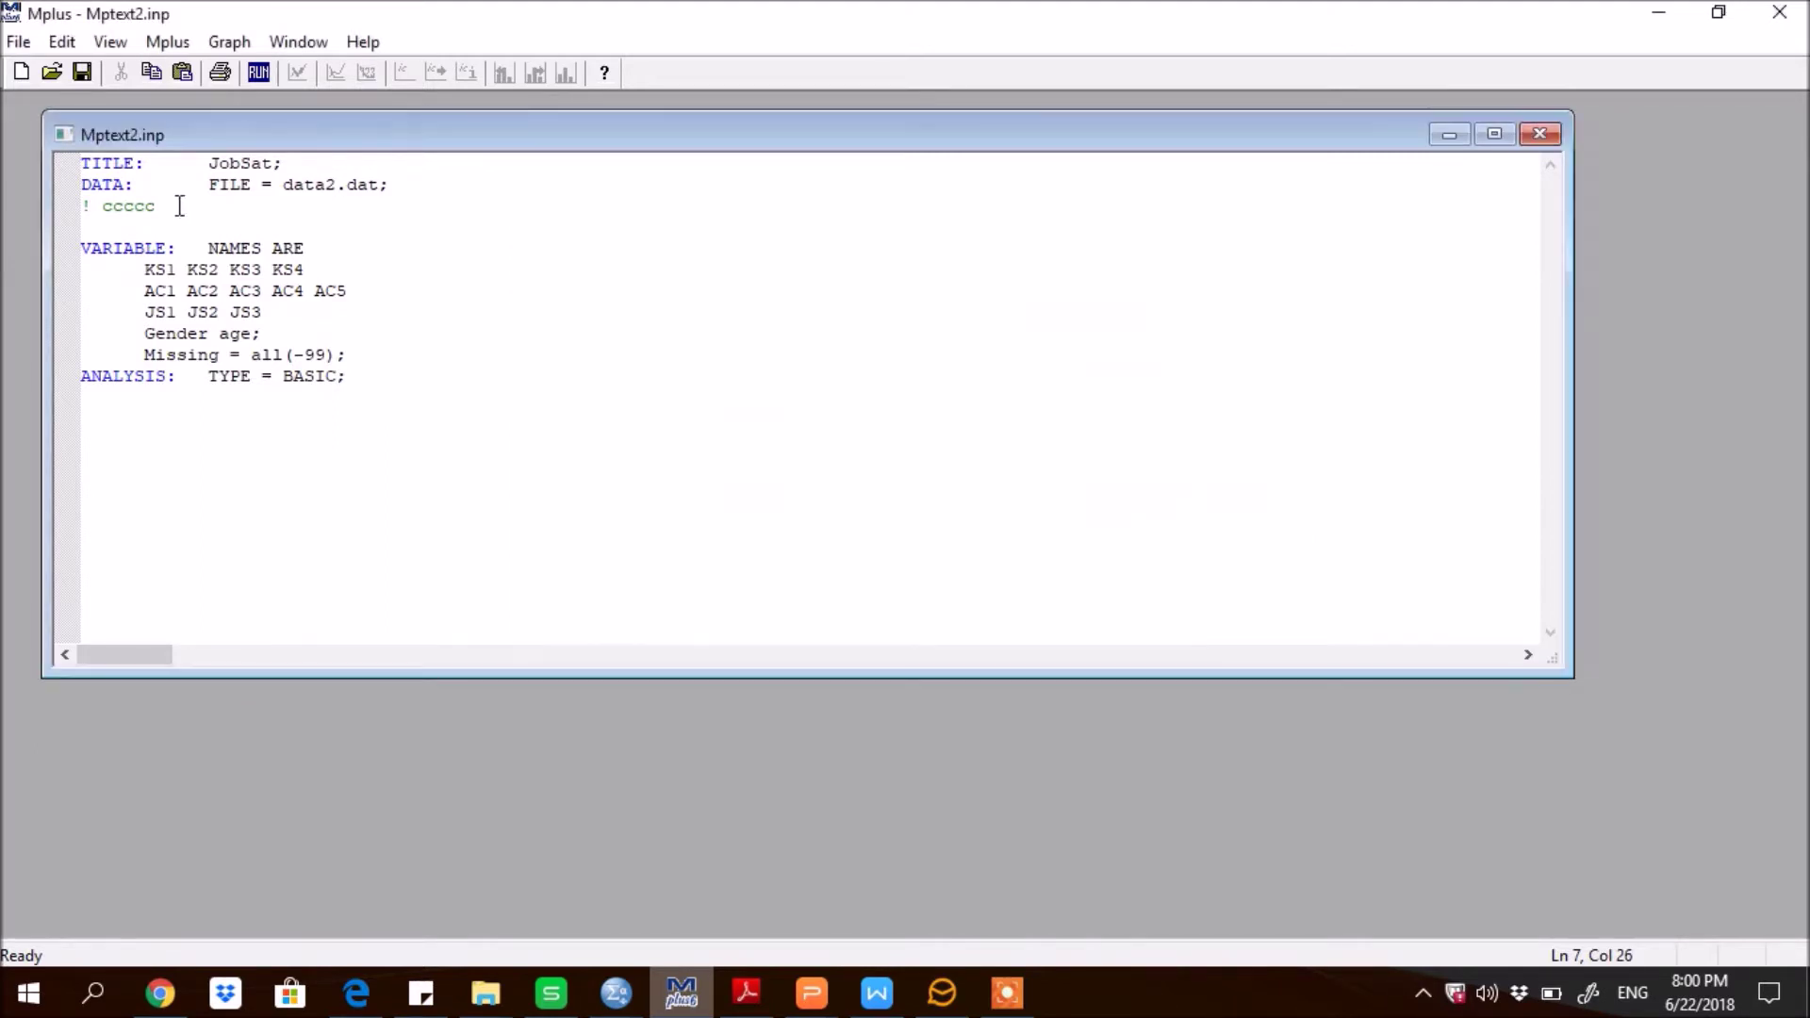
{"action": "left_click", "coordinate": [91, 165]}
{"action": "left_click", "coordinate": [146, 163]}
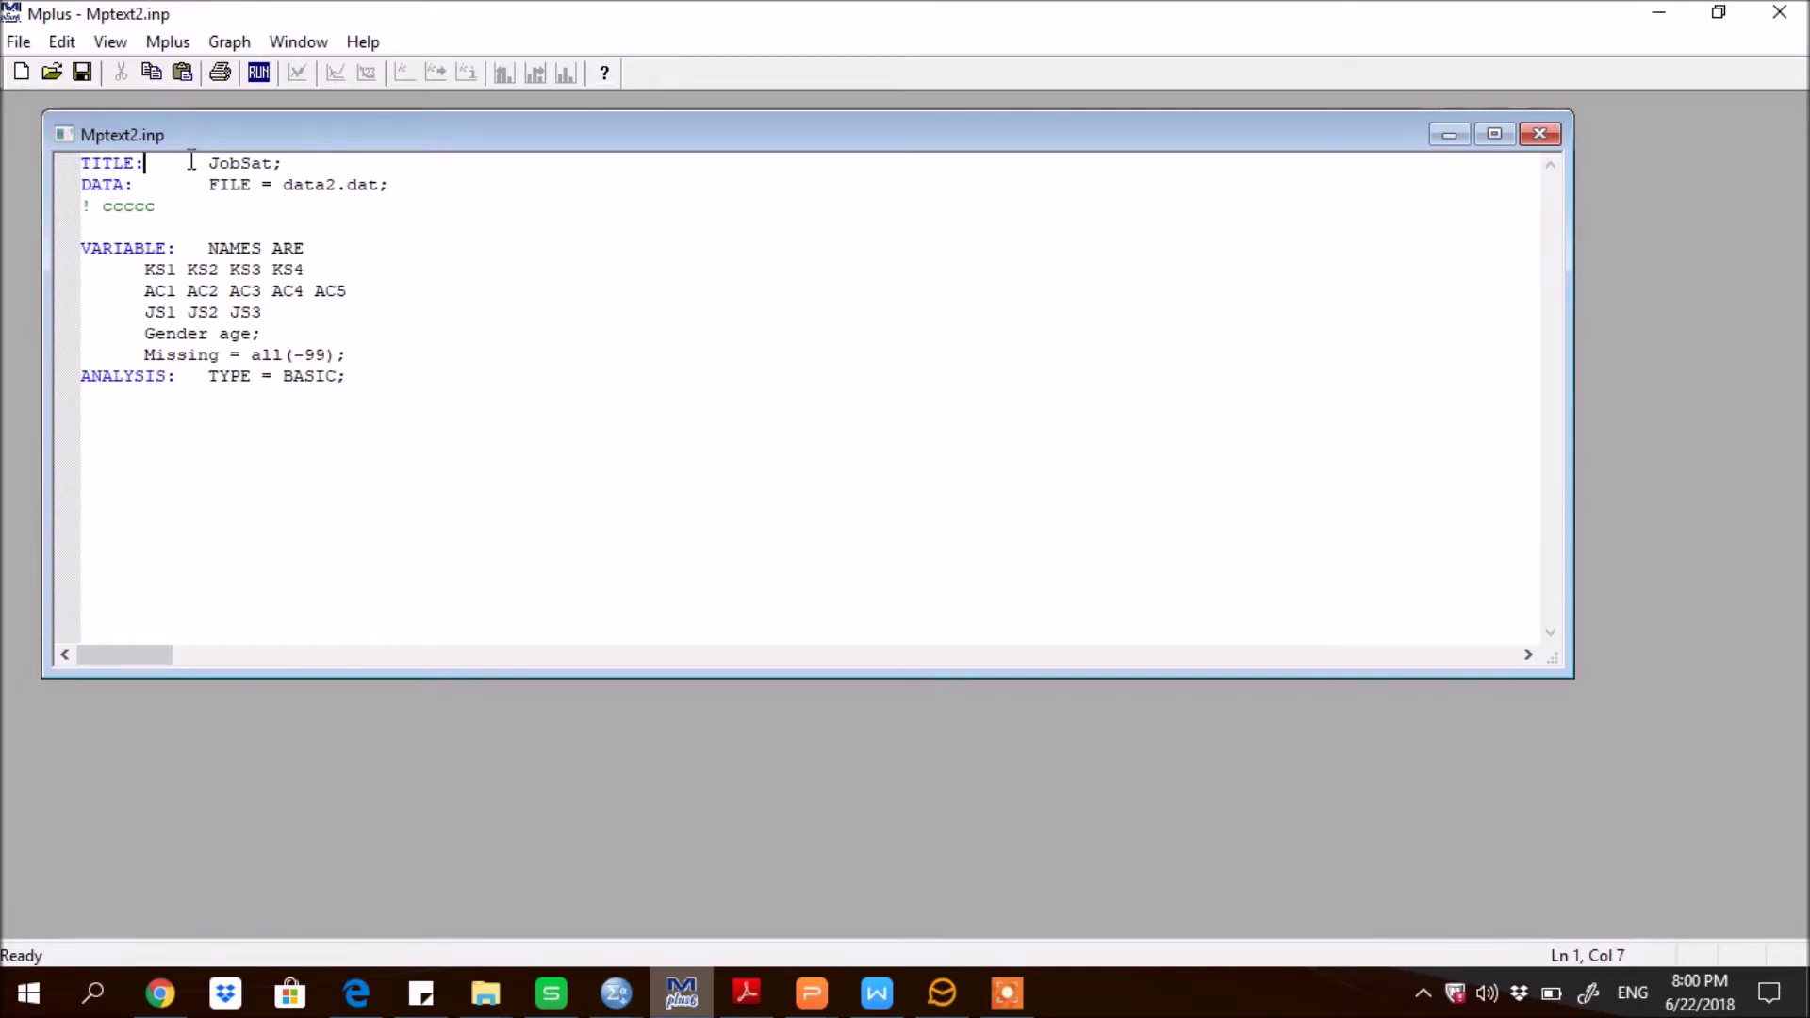
{"action": "left_click", "coordinate": [274, 164]}
{"action": "left_click_drag", "start_coordinate": [281, 163], "coordinate": [207, 165]}
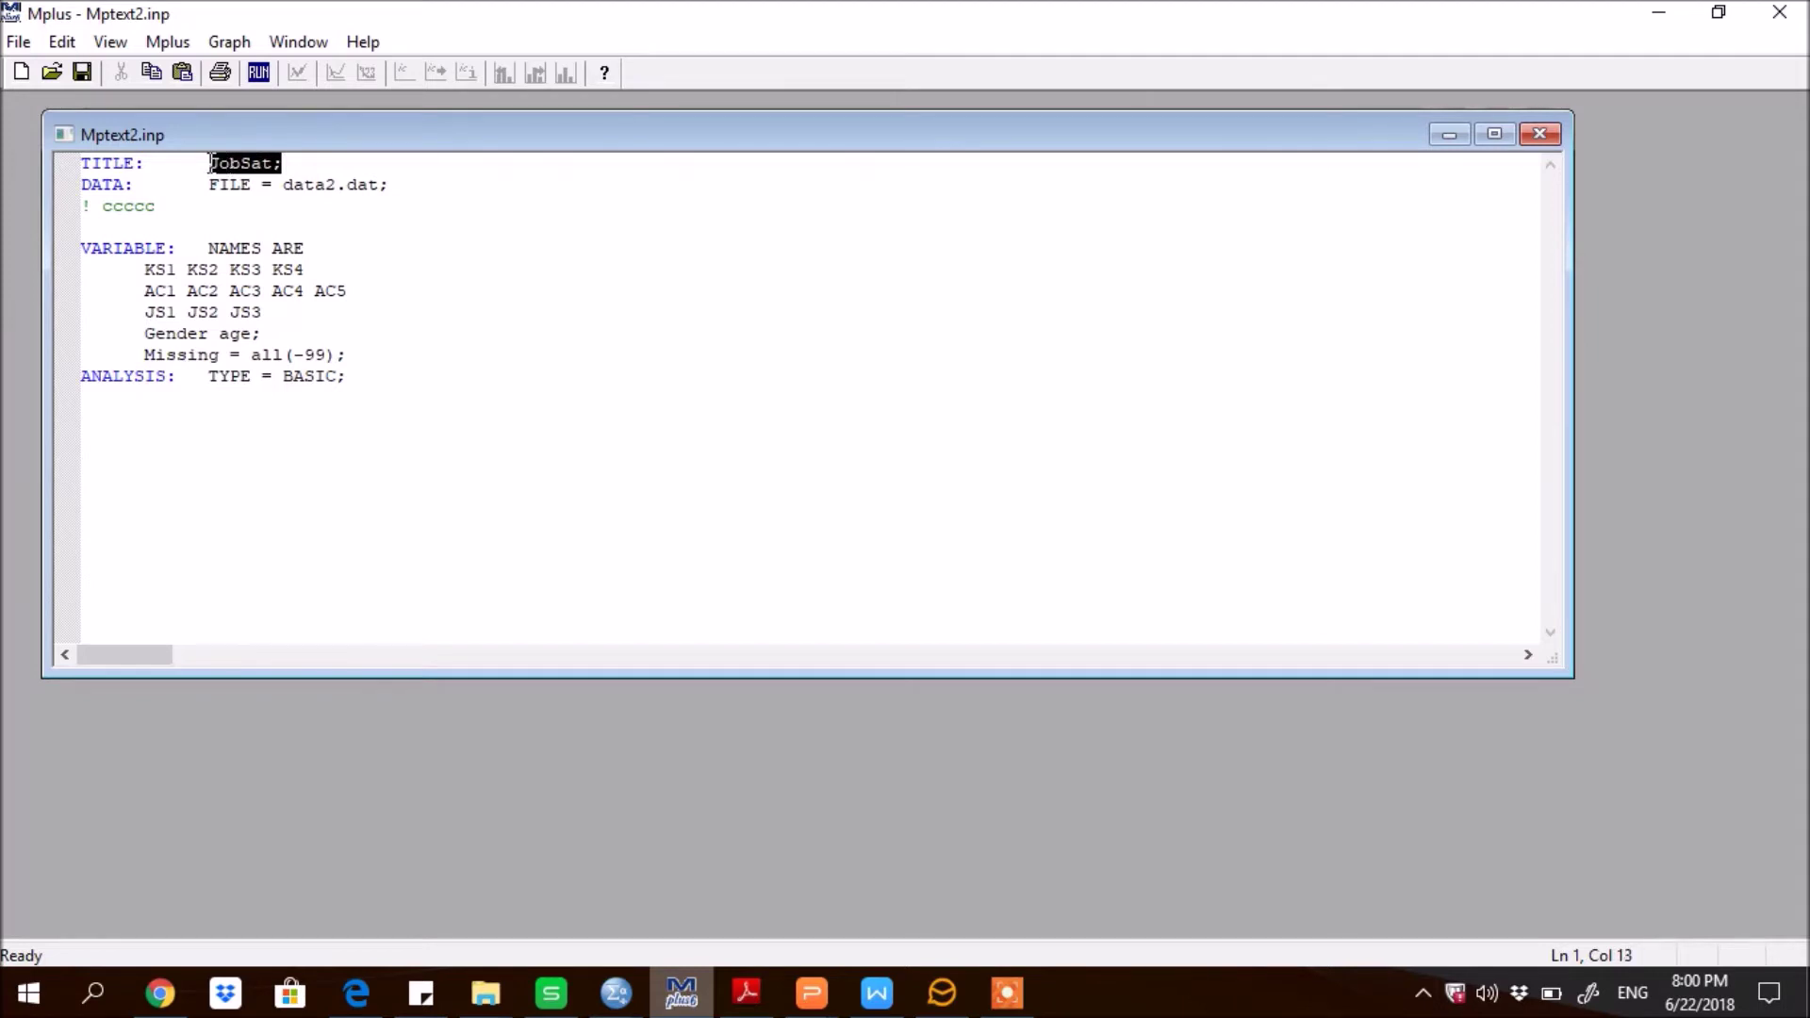
{"action": "left_click", "coordinate": [301, 163]}
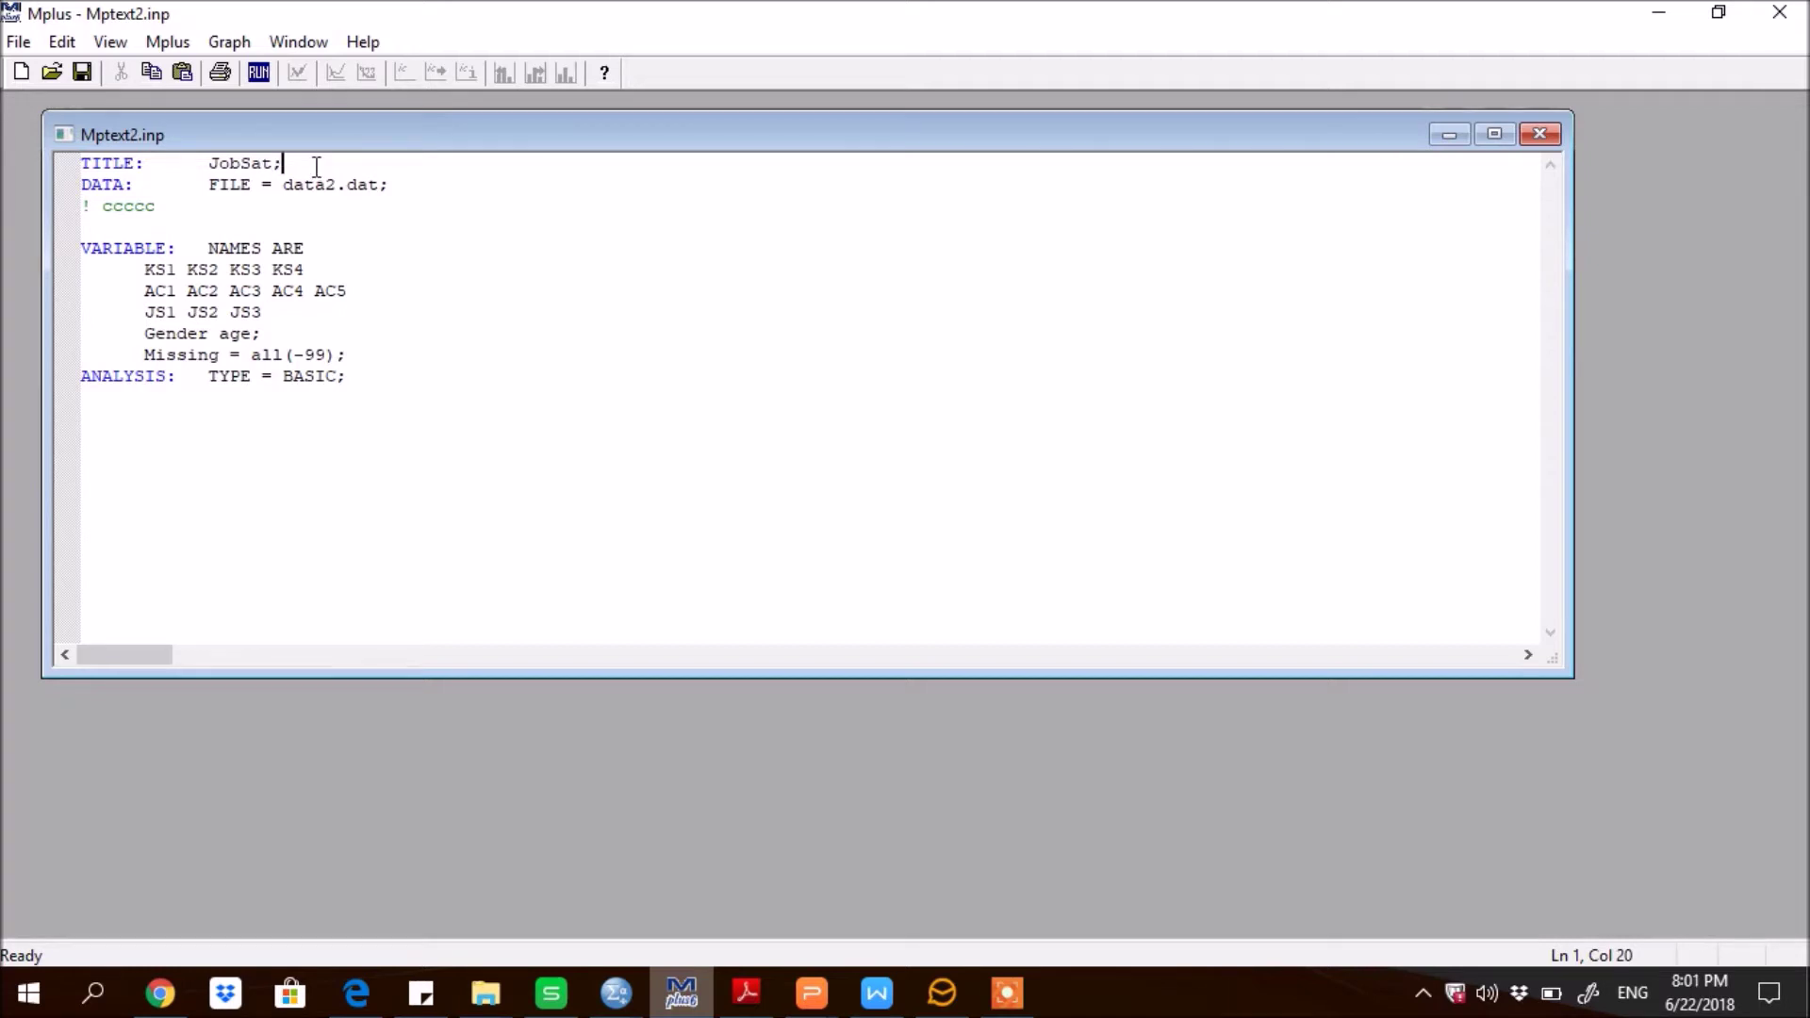
{"action": "left_click", "coordinate": [94, 185]}
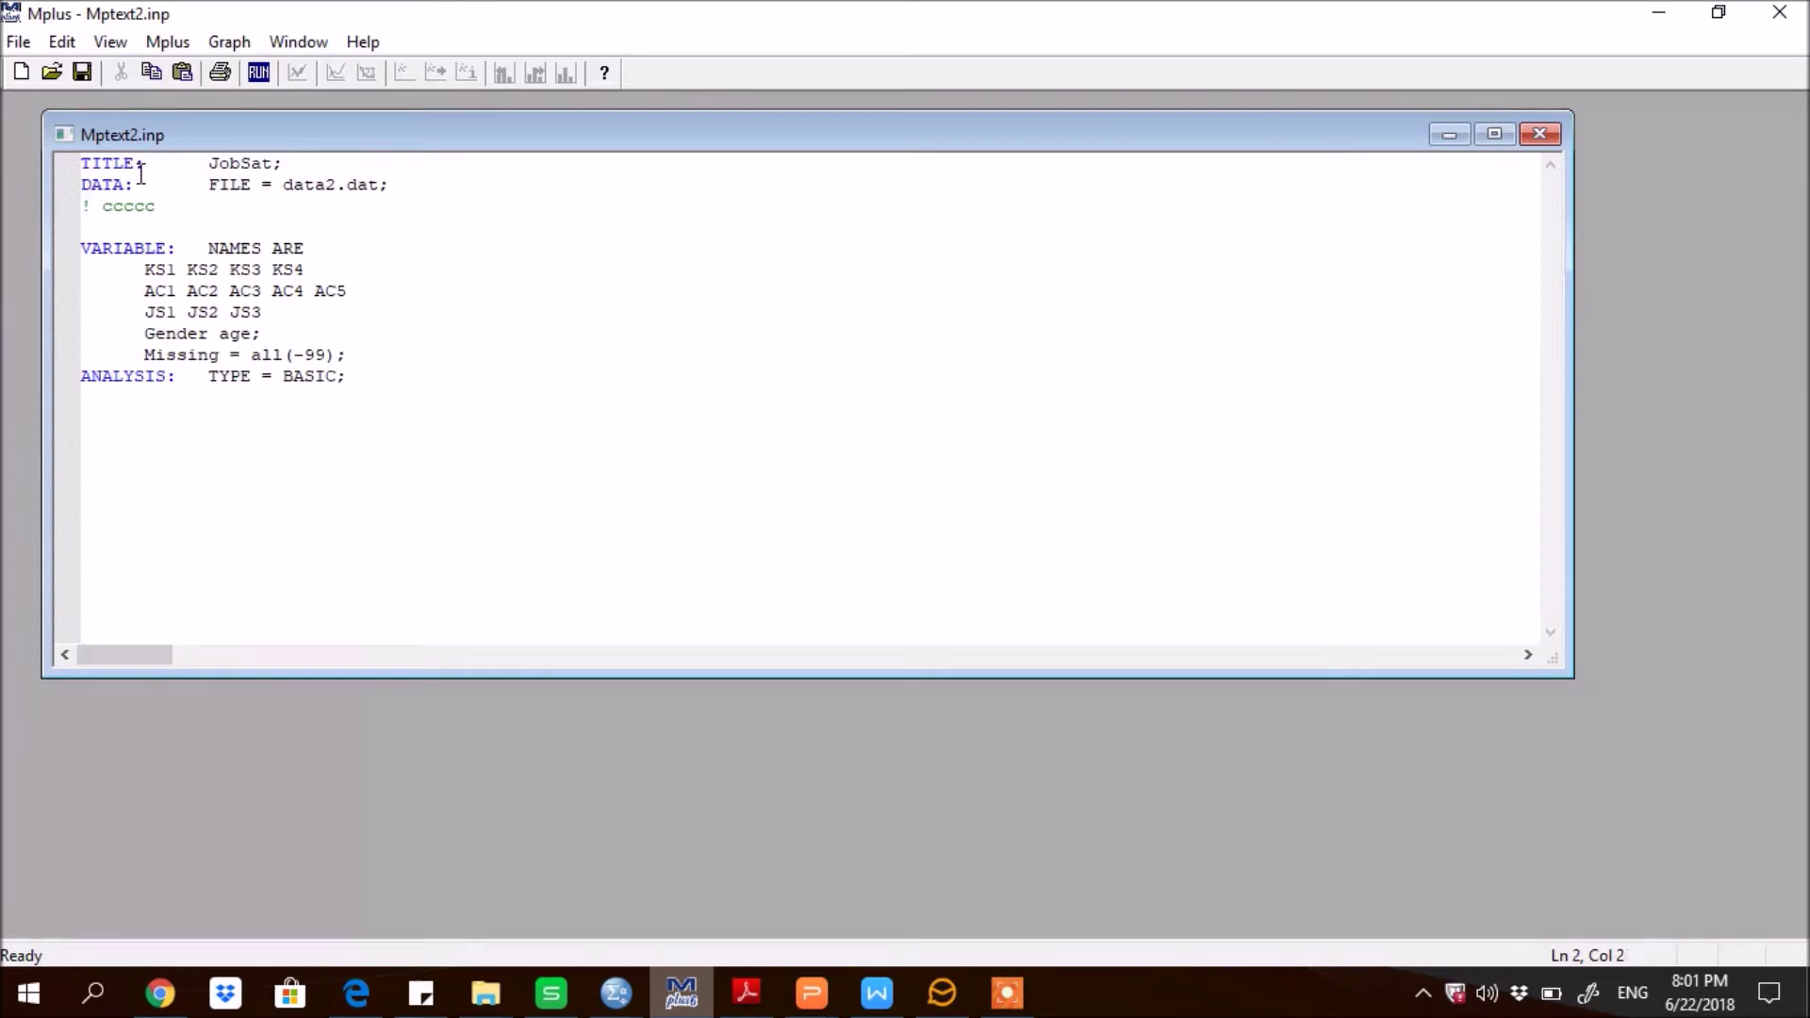
{"action": "left_click", "coordinate": [136, 185]}
{"action": "left_click_drag", "start_coordinate": [283, 189], "coordinate": [375, 200]}
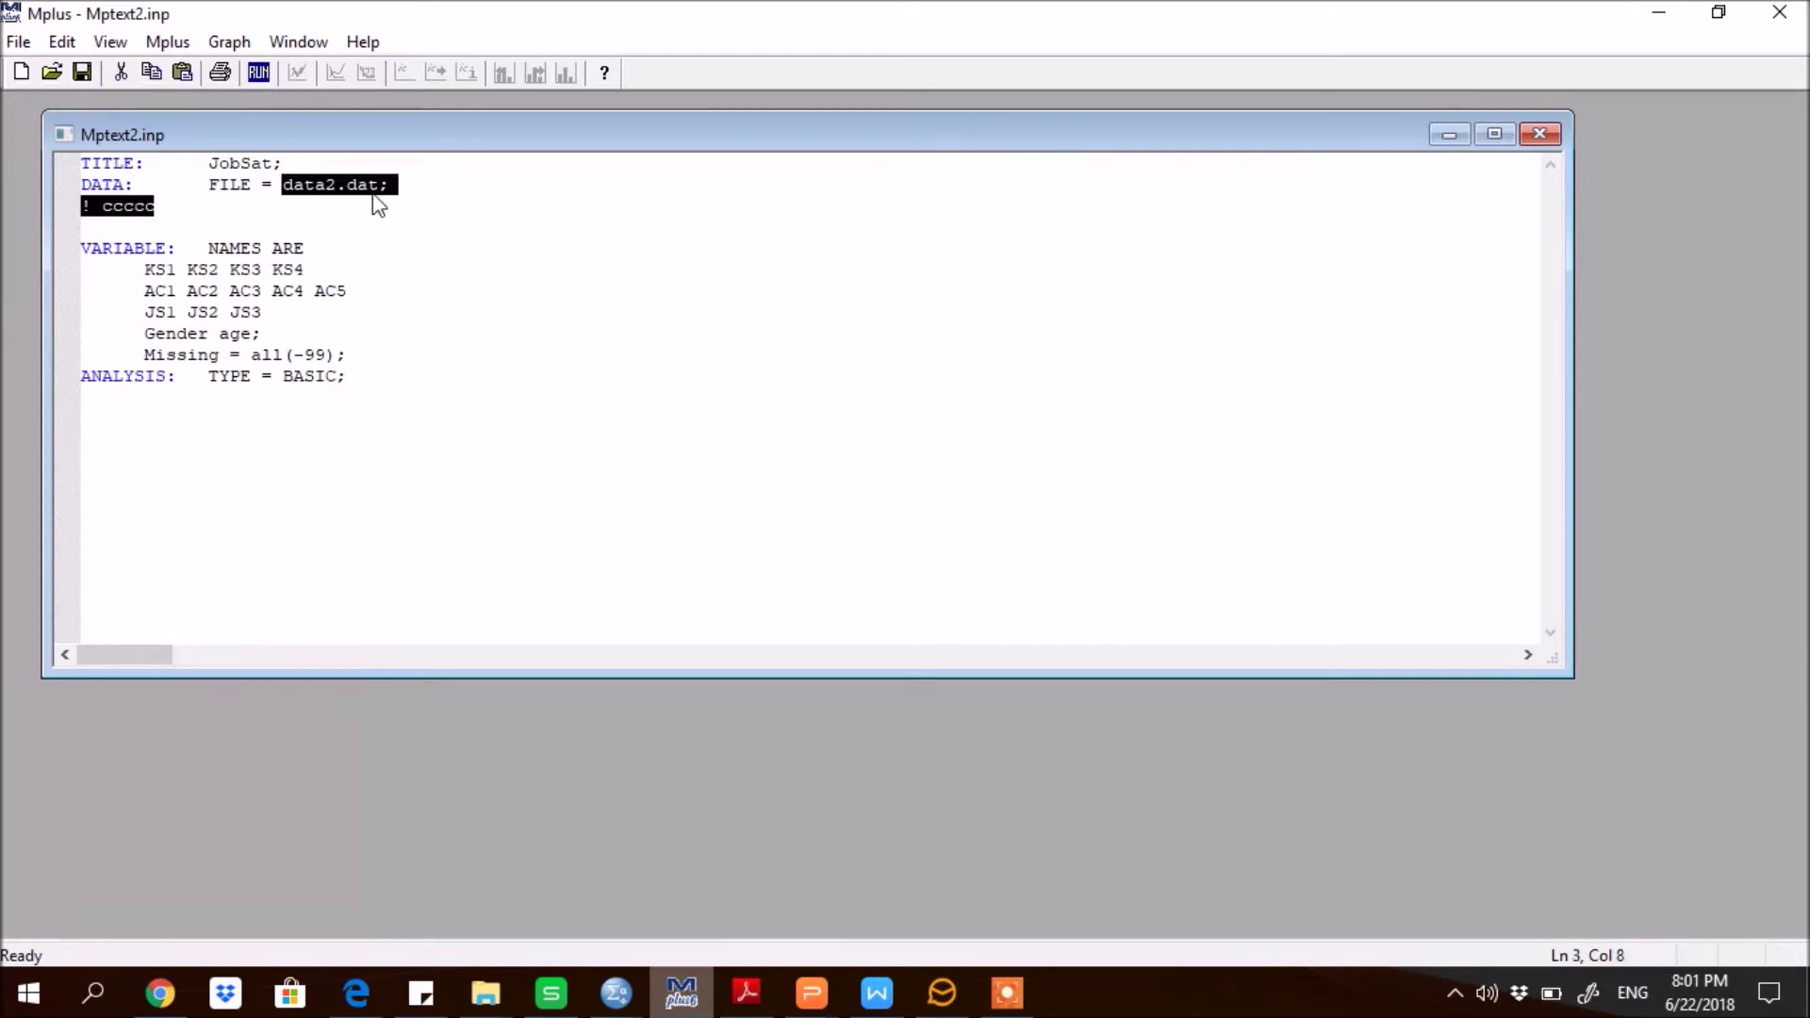
{"action": "left_click", "coordinate": [396, 193]}
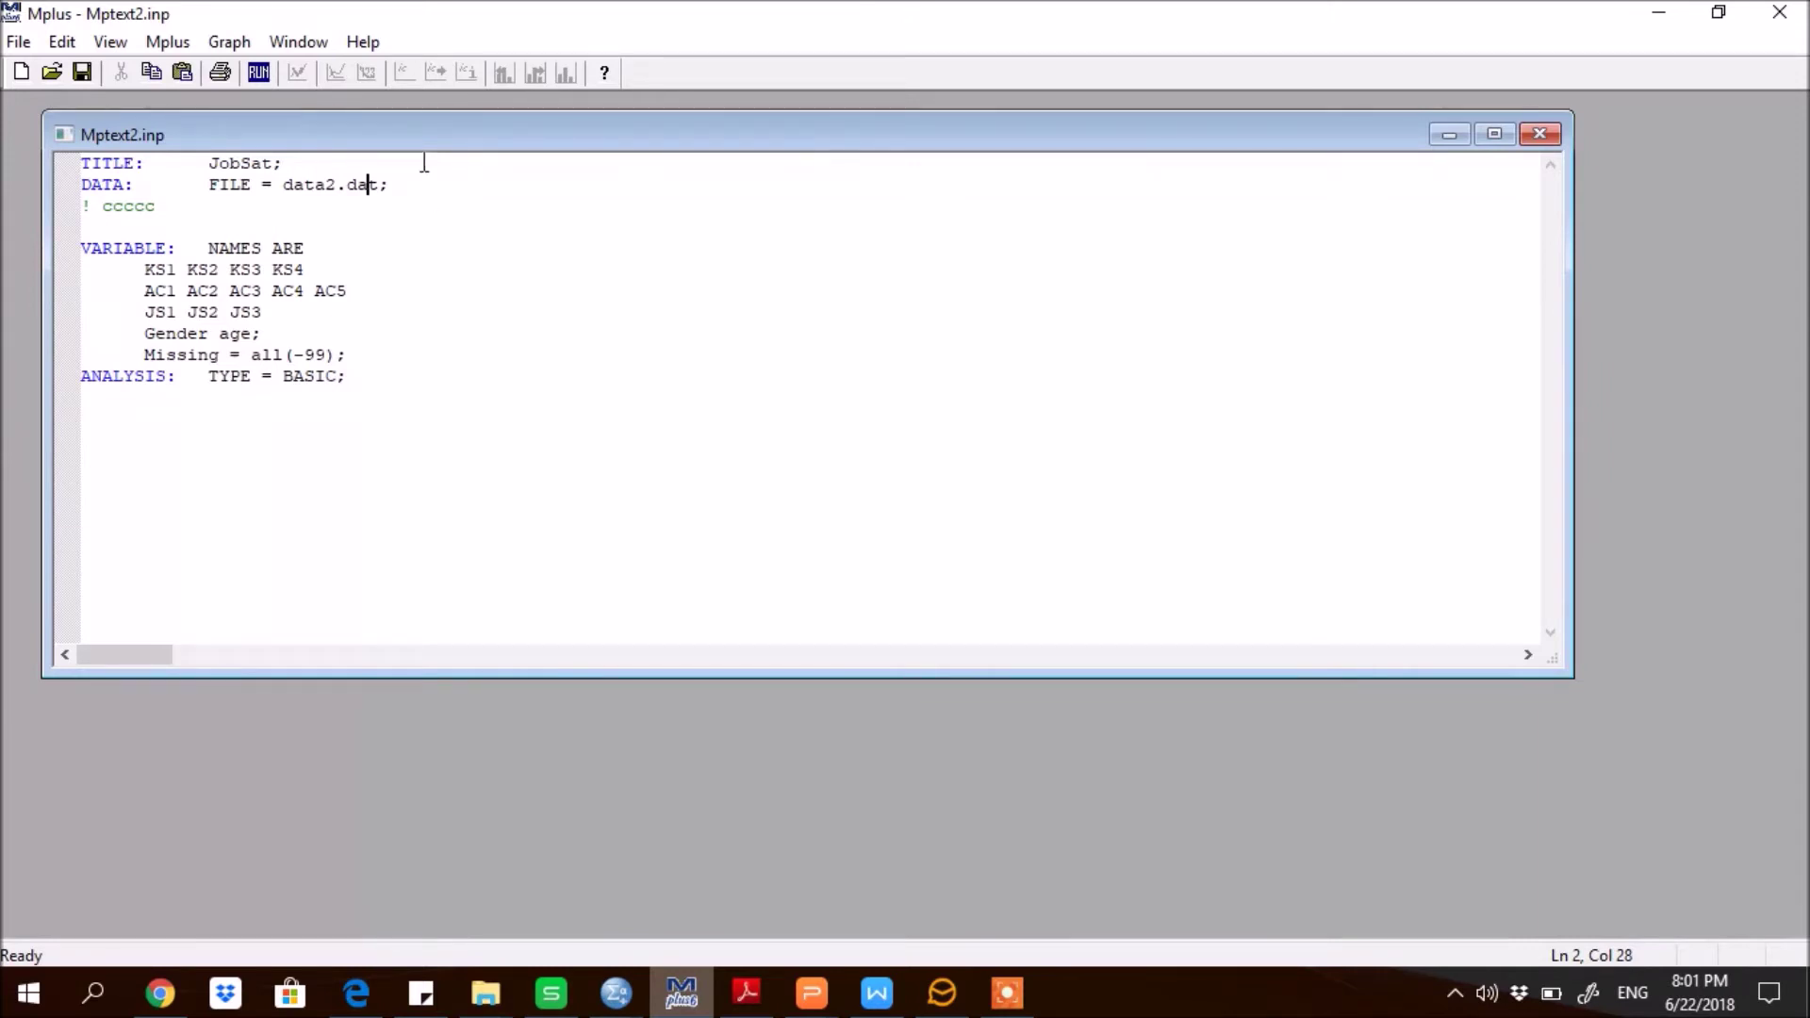
{"action": "left_click", "coordinate": [314, 184]}
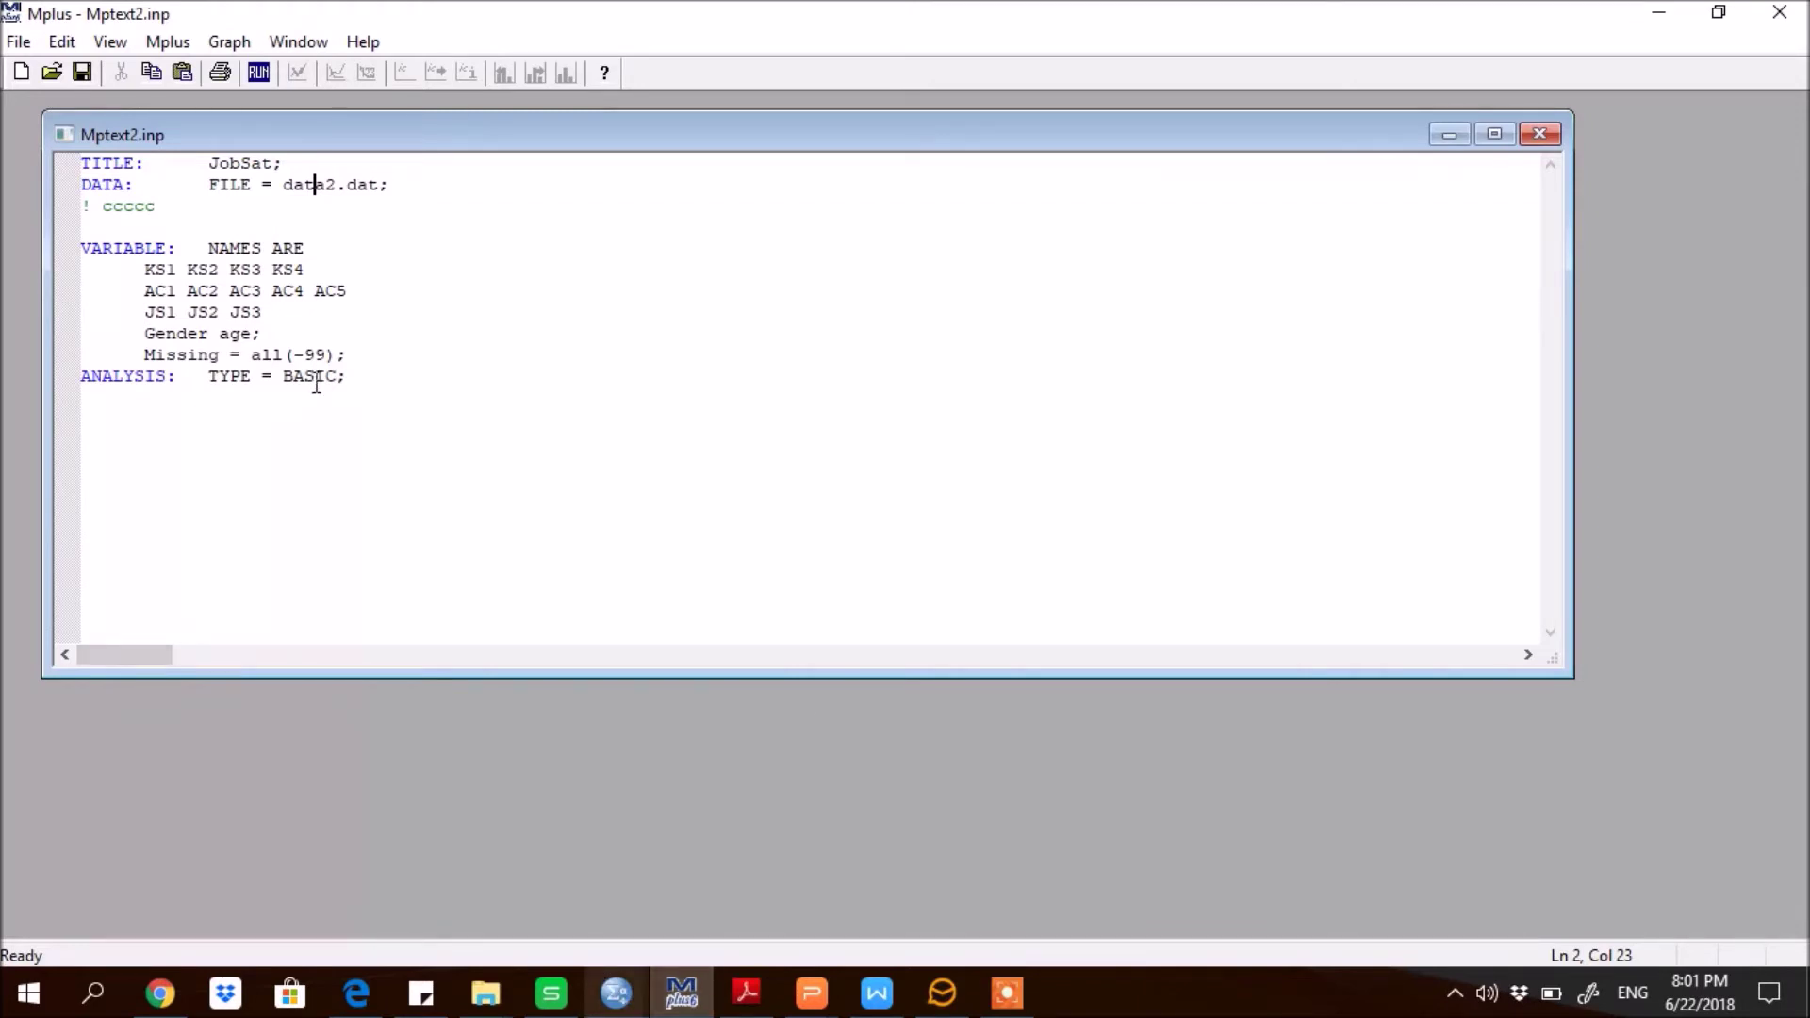
{"action": "left_click", "coordinate": [630, 995]}
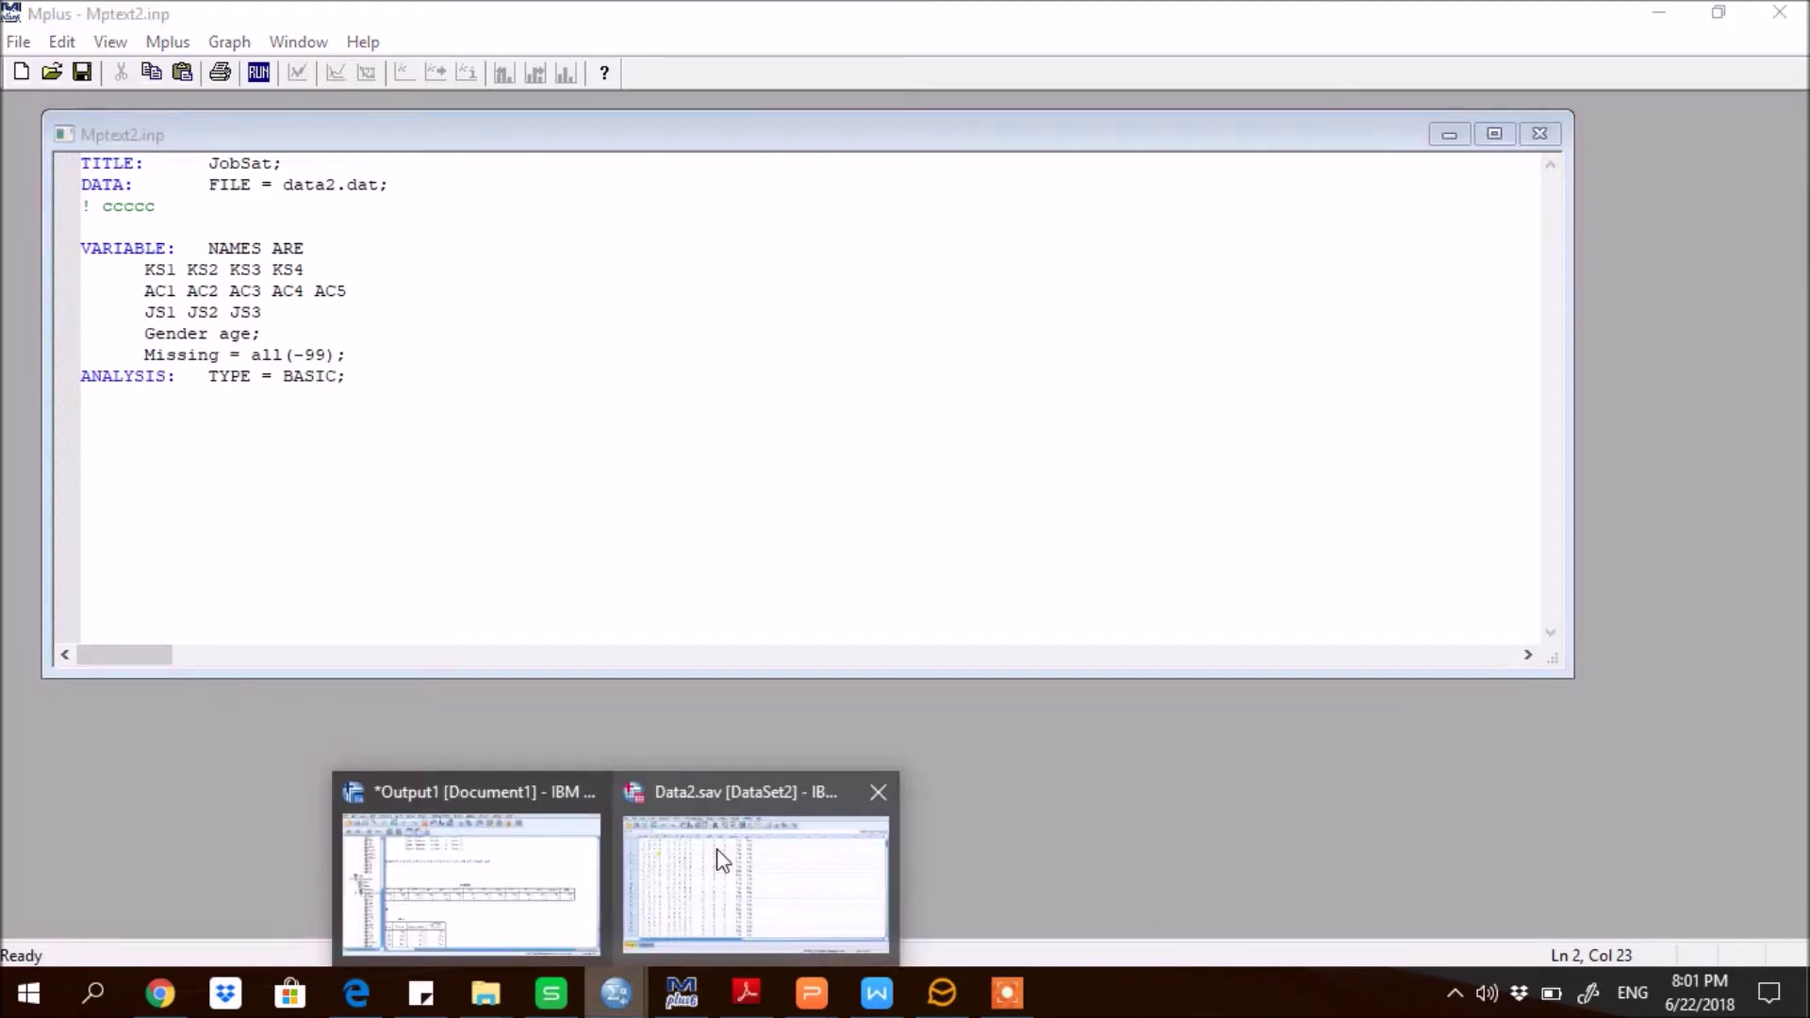
Step: Paste all 14 variable names of Data2.sav, KS1 through age, into syntax via Utilities > Variables and highlight them
{"action": "left_click", "coordinate": [724, 863]}
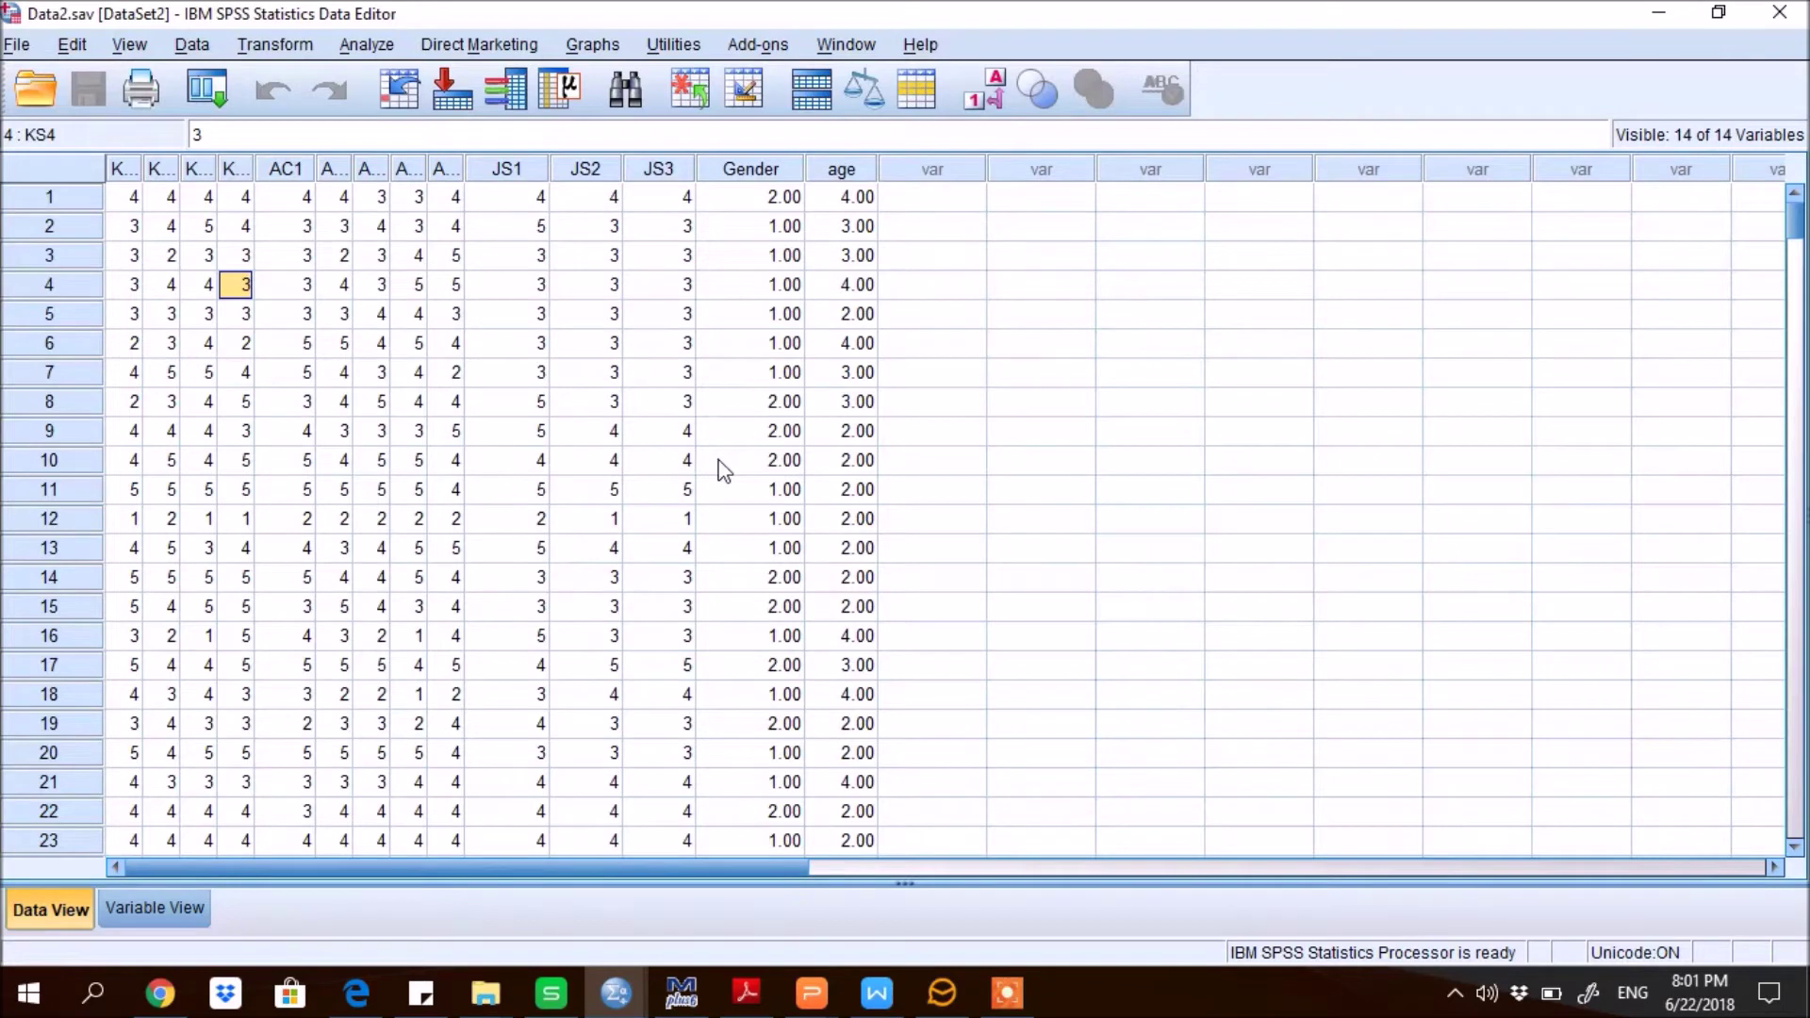
{"action": "left_click", "coordinate": [508, 94]}
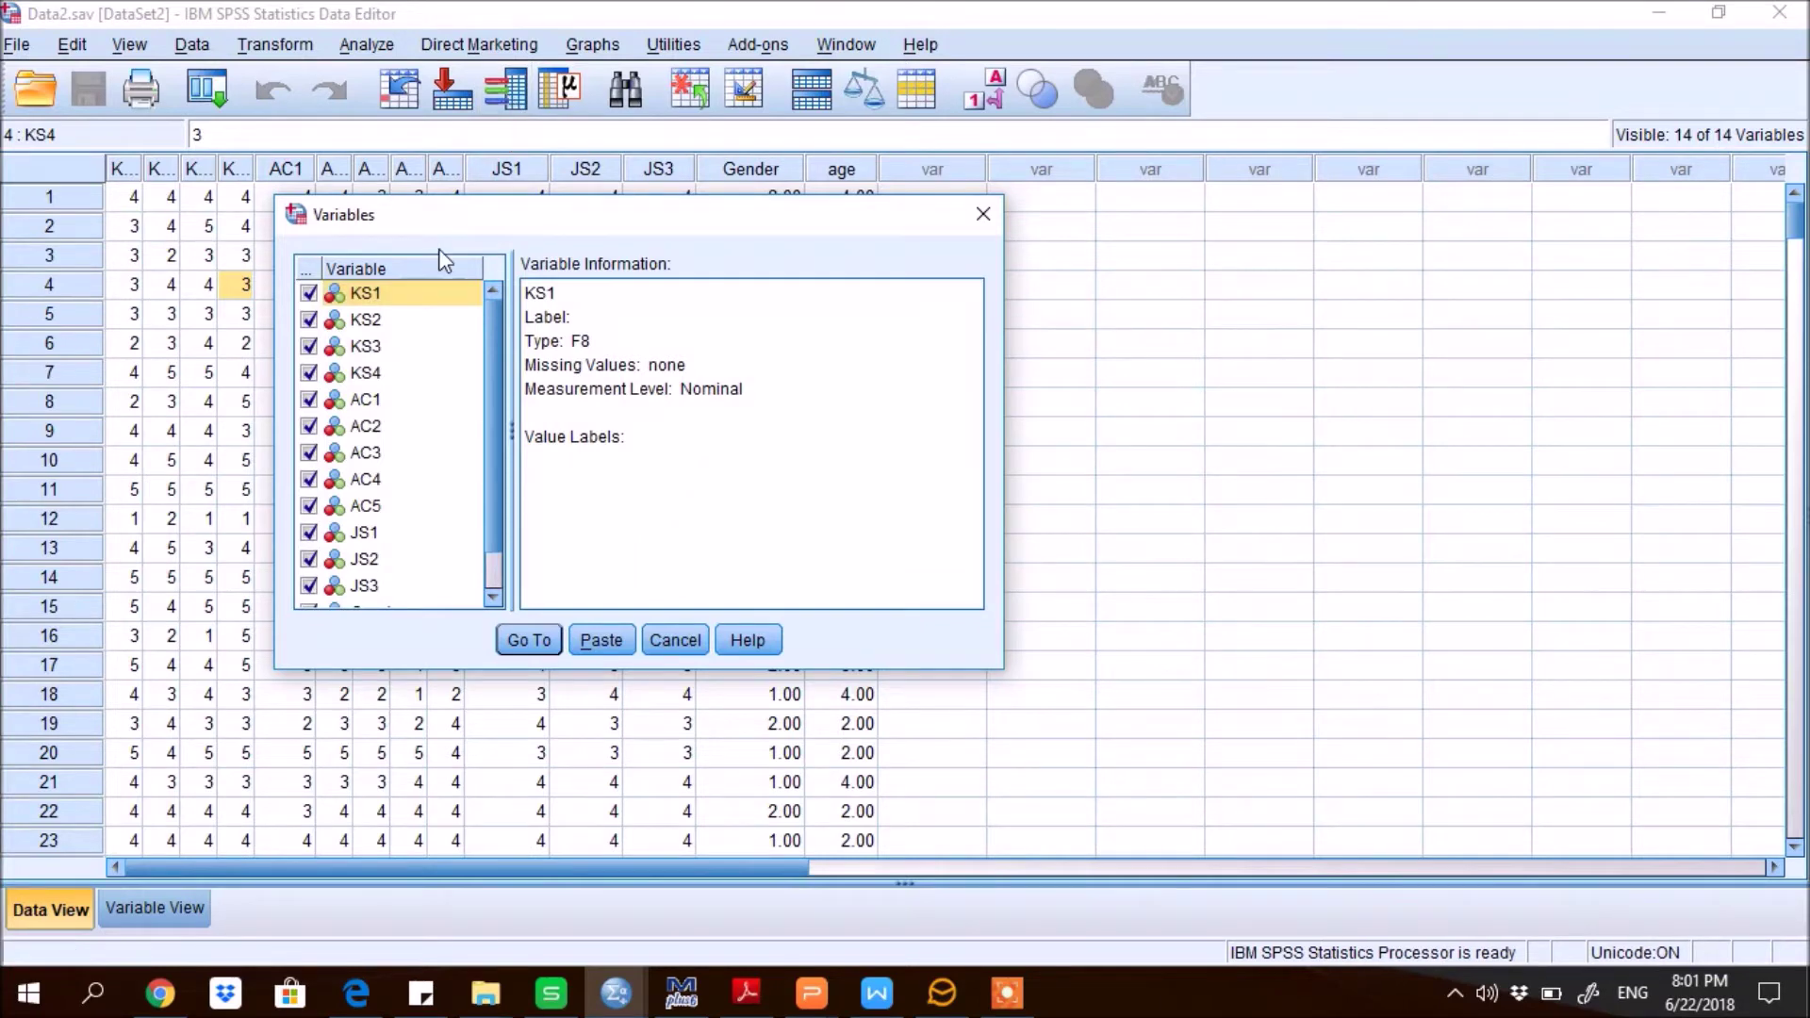
{"action": "left_click", "coordinate": [388, 432]}
{"action": "key", "text": "ctrl+a"}
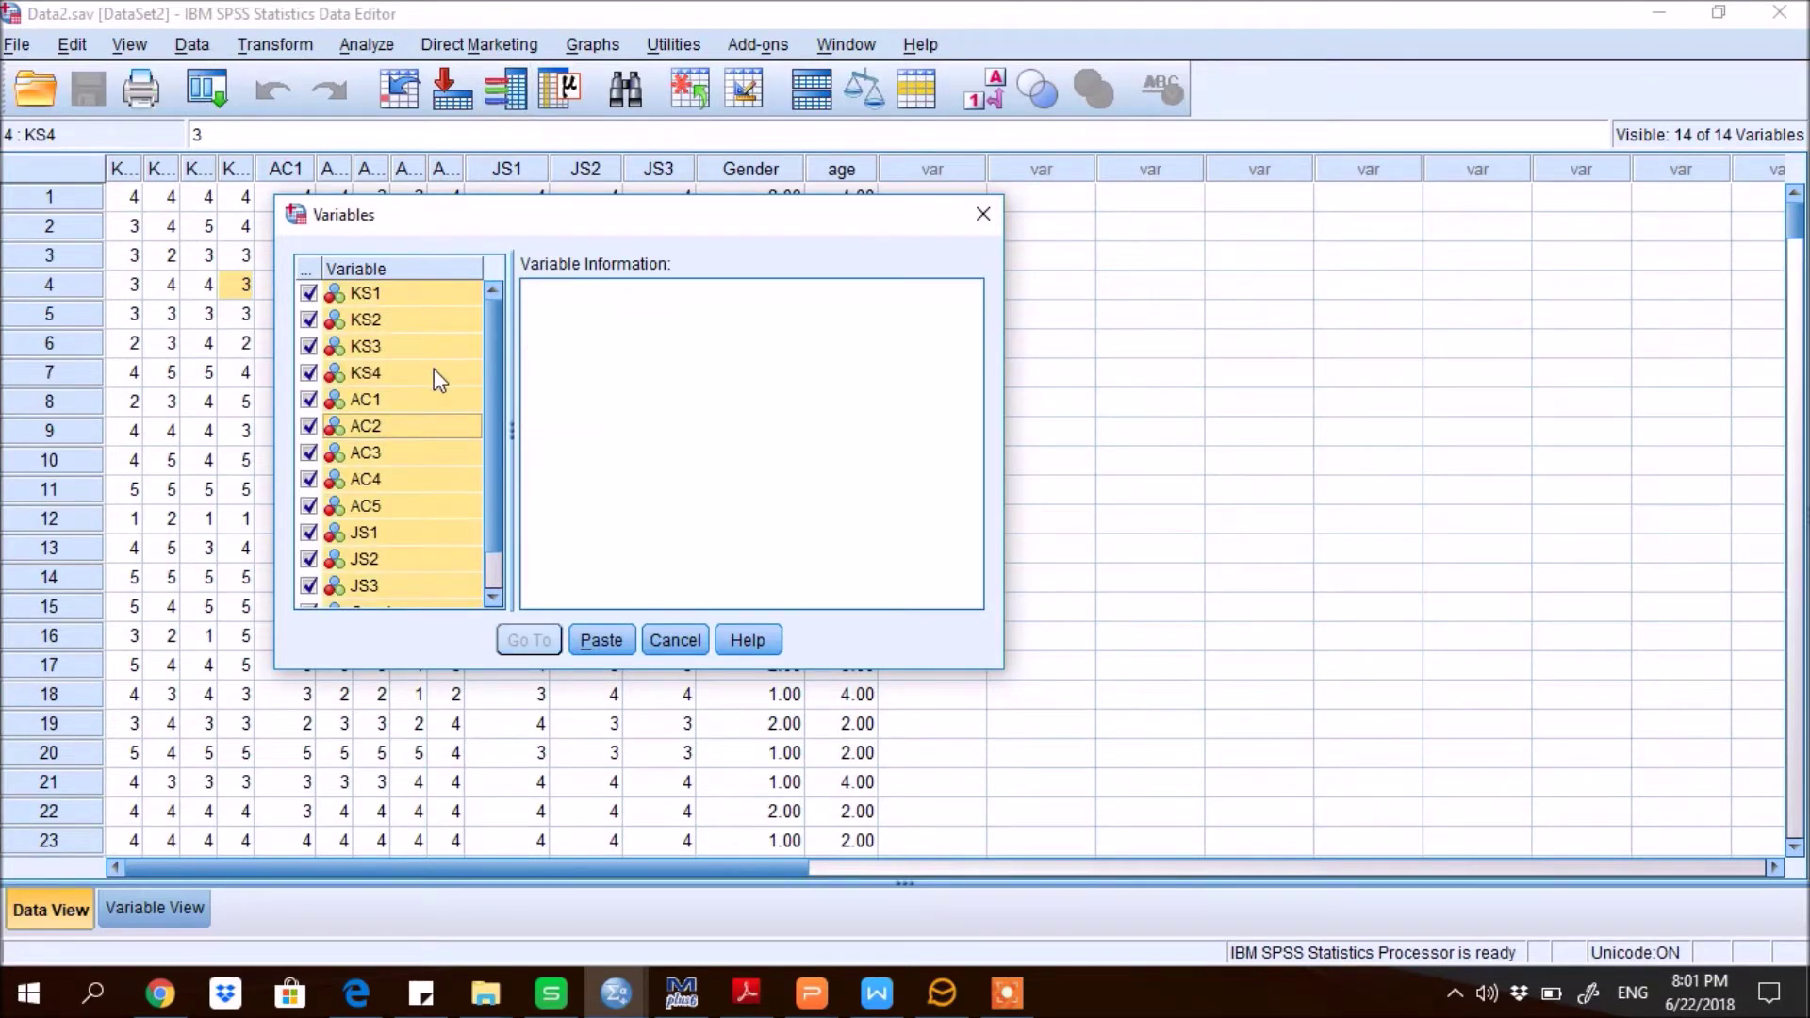
{"action": "left_click", "coordinate": [601, 640]}
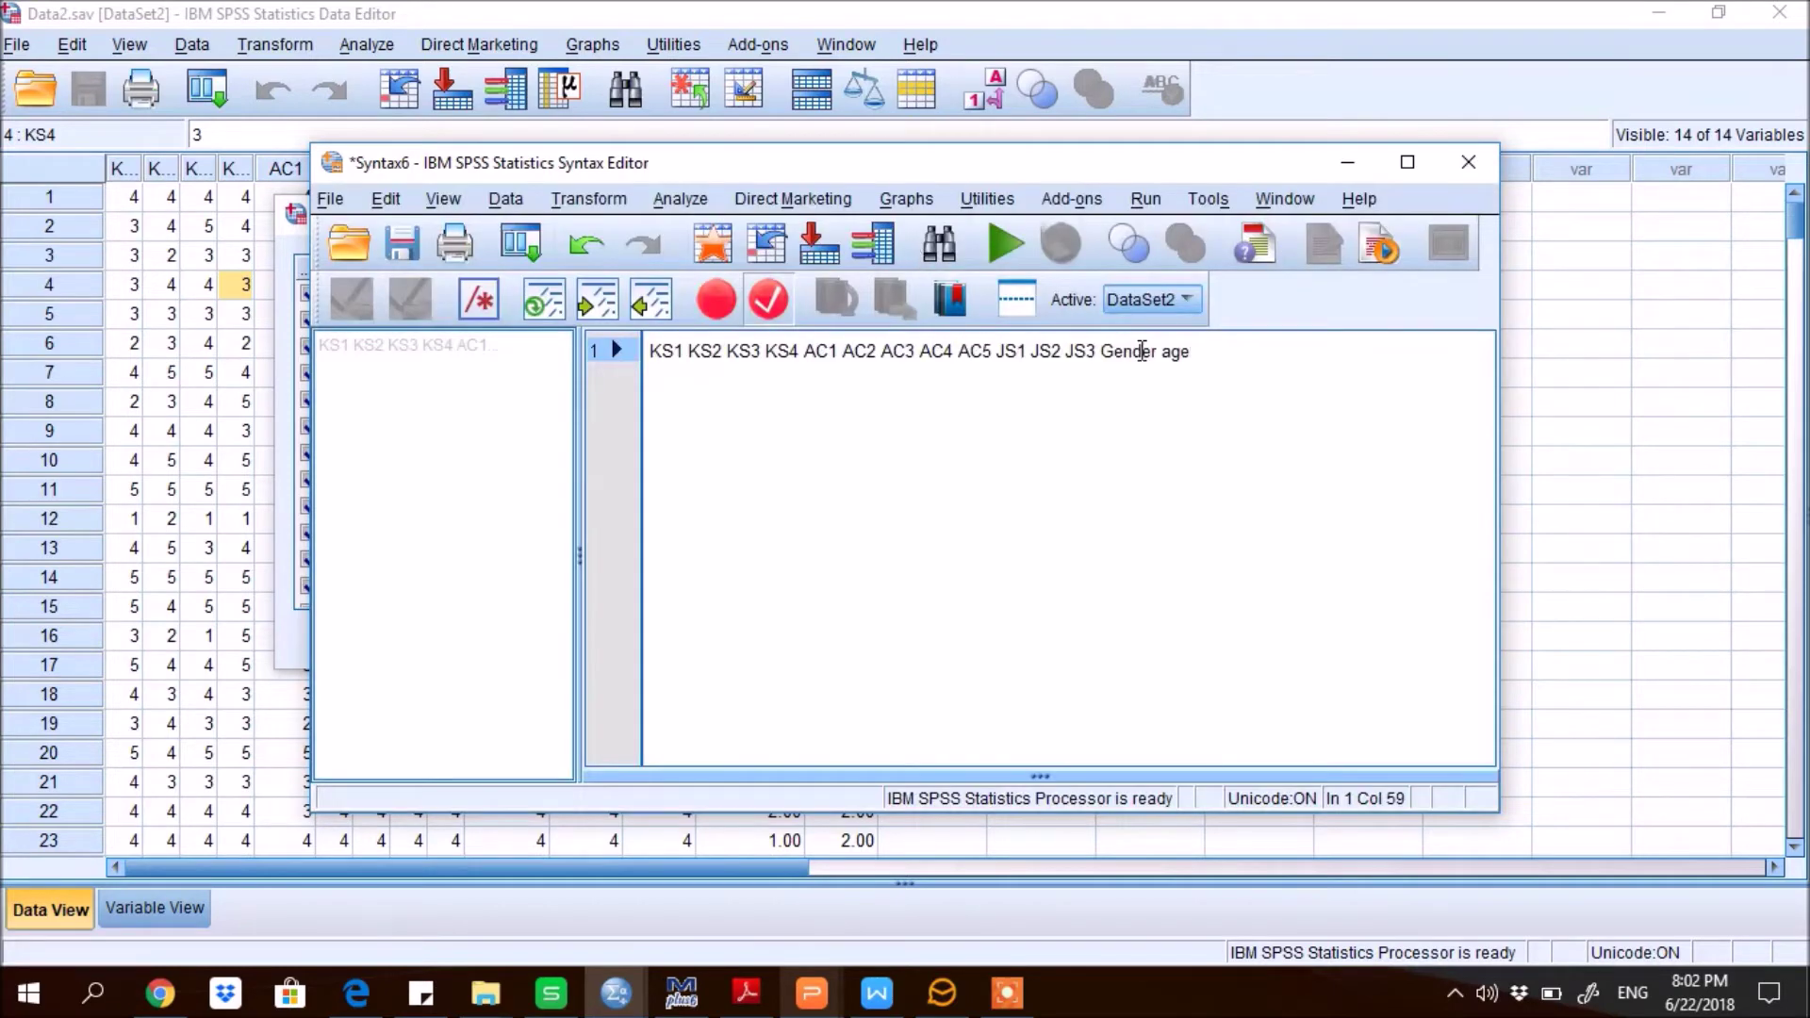
{"action": "left_click_drag", "start_coordinate": [1181, 348], "coordinate": [648, 351]}
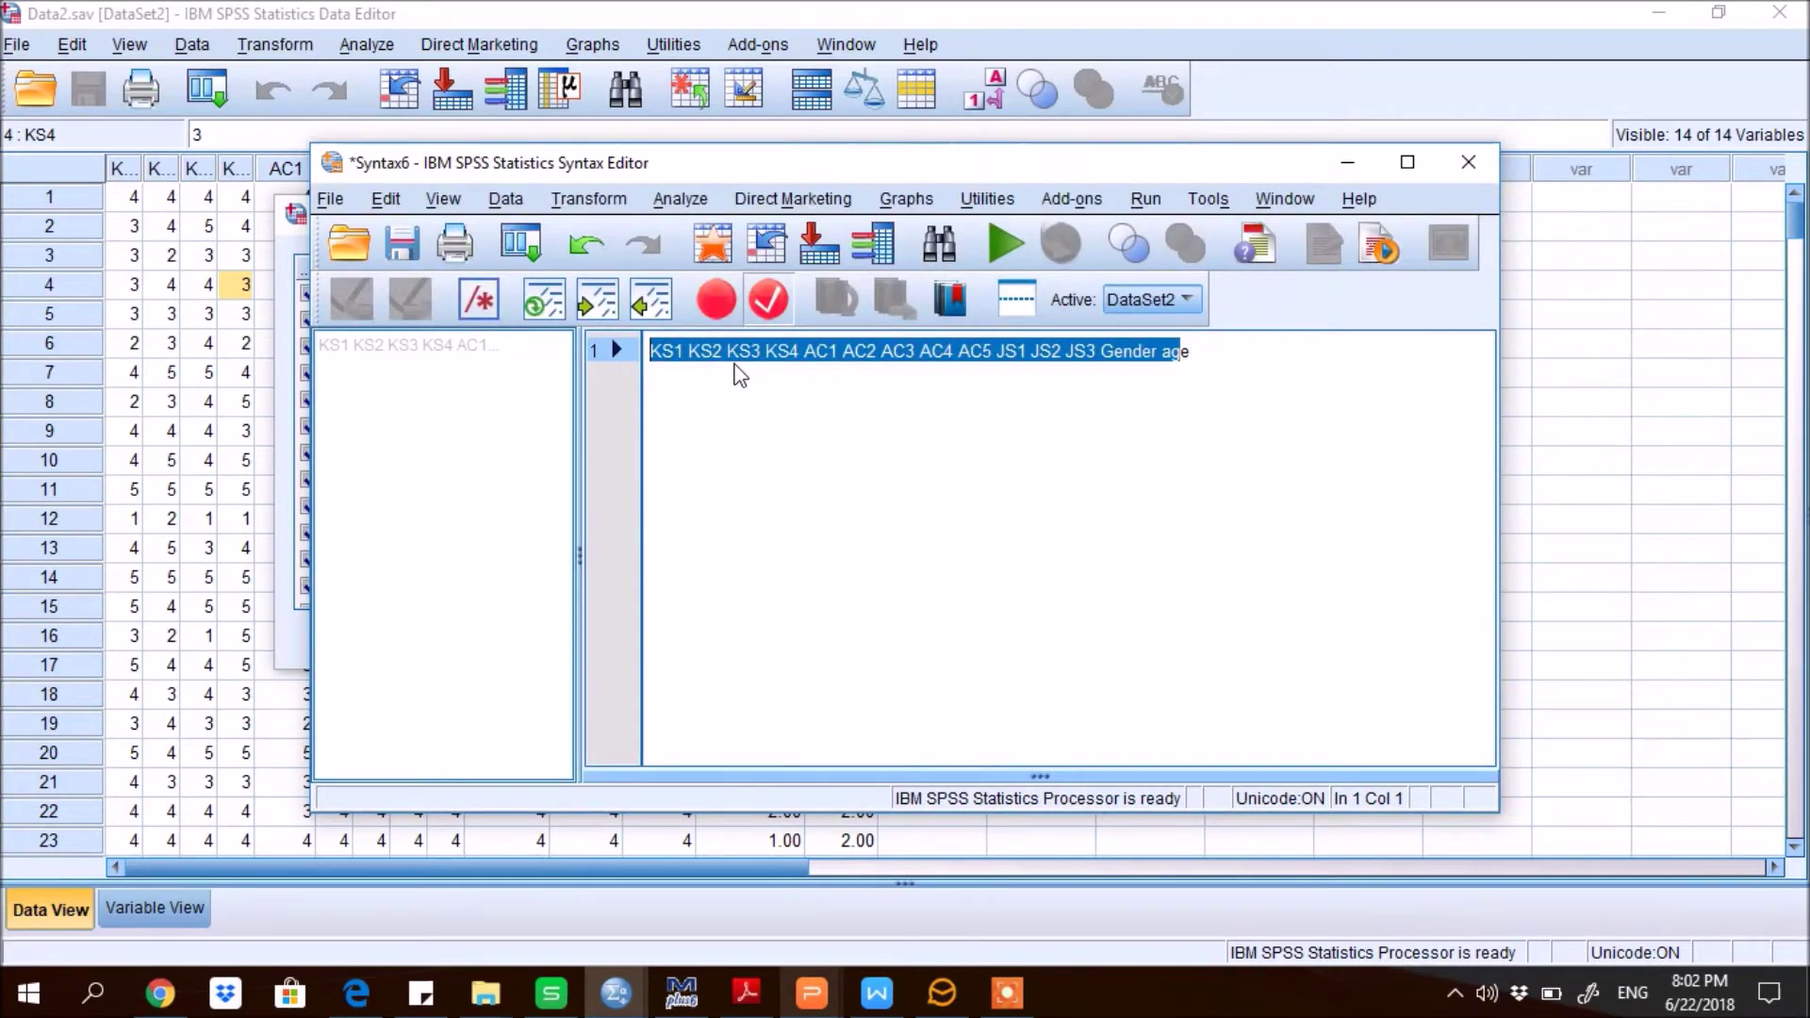
{"action": "left_click", "coordinate": [679, 995]}
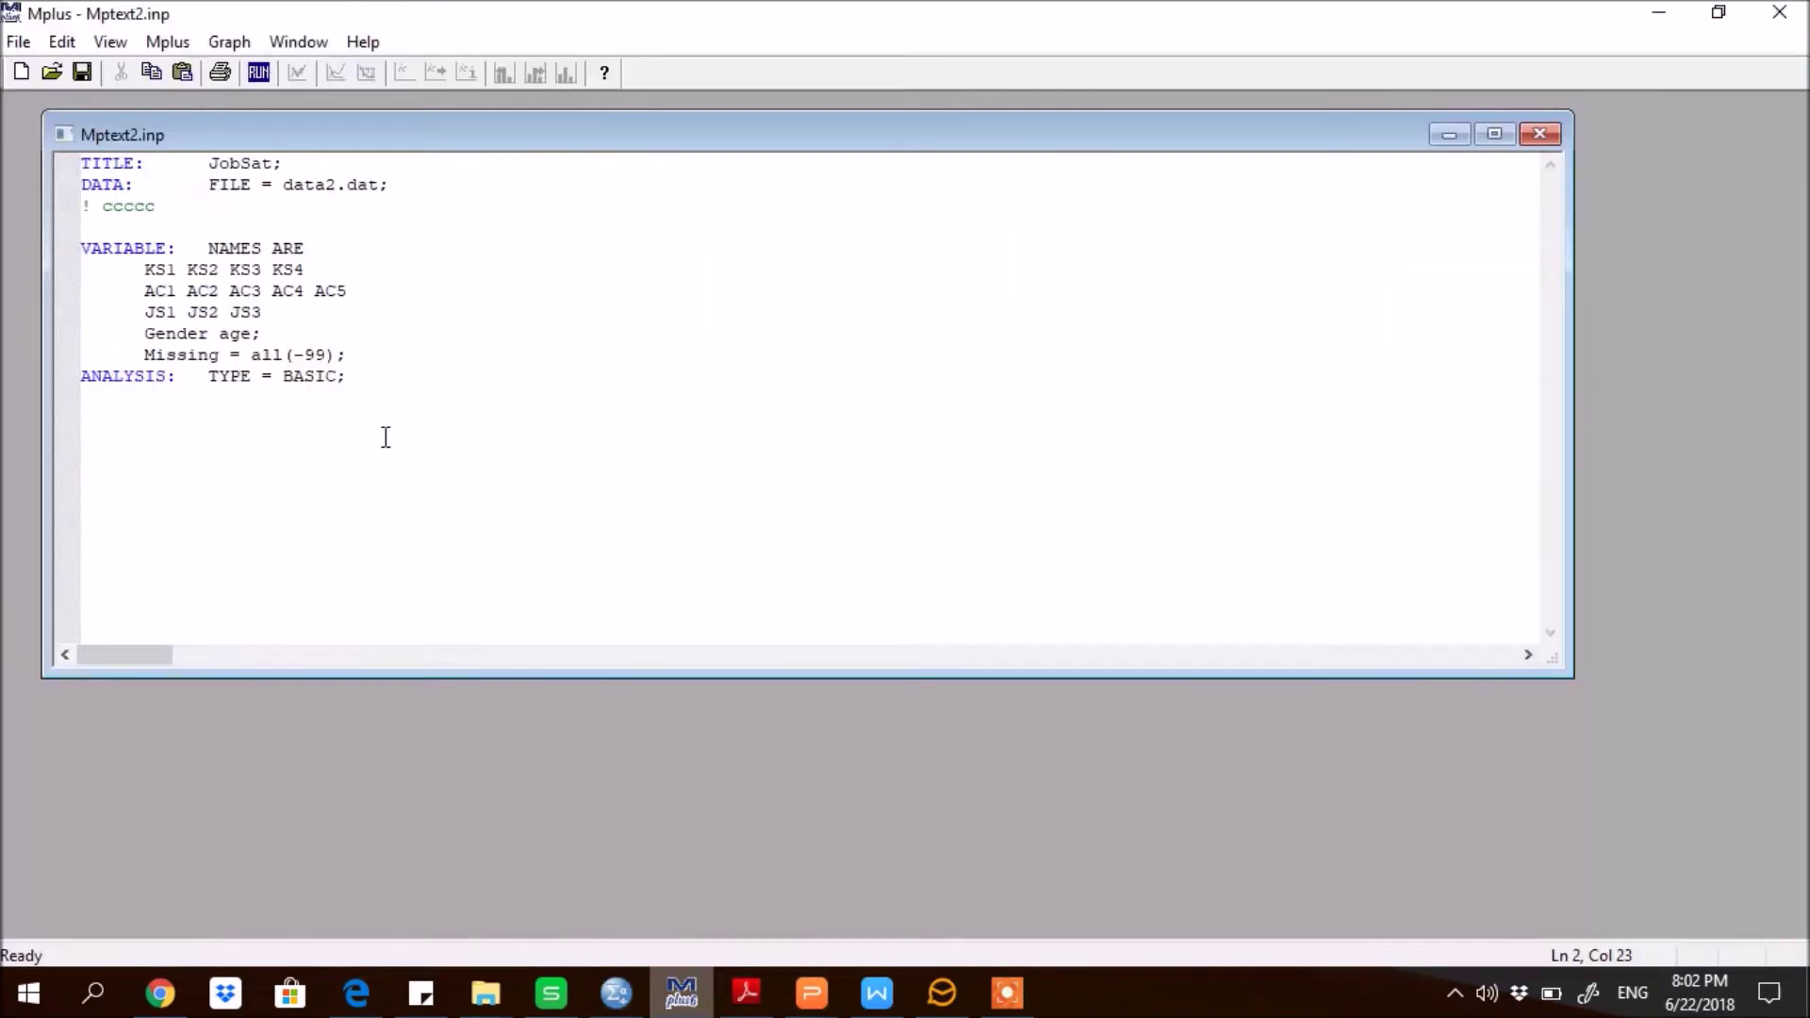
{"action": "left_click", "coordinate": [147, 271]}
{"action": "key", "text": "Down"}
{"action": "key", "text": "Up"}
{"action": "key", "text": "Down"}
{"action": "left_click", "coordinate": [313, 262]}
{"action": "left_click", "coordinate": [269, 328]}
{"action": "key", "text": "Left"}
{"action": "key", "text": "Right"}
{"action": "key", "text": "Left"}
{"action": "key", "text": "Right"}
{"action": "key", "text": "Left"}
{"action": "key", "text": "Down"}
{"action": "key", "text": "Left"}
{"action": "key", "text": "Left"}
{"action": "key", "text": "Left"}
{"action": "key", "text": "Right"}
{"action": "key", "text": "Right"}
{"action": "key", "text": "Right"}
{"action": "key", "text": "Right"}
{"action": "key", "text": "Right"}
{"action": "key", "text": "Right"}
{"action": "key", "text": "Right"}
{"action": "key", "text": "Right"}
{"action": "key", "text": "Right"}
{"action": "key", "text": "Right"}
{"action": "key", "text": "Right"}
{"action": "key", "text": "Right"}
{"action": "key", "text": "Down"}
{"action": "key", "text": "Left"}
{"action": "key", "text": "Left"}
{"action": "key", "text": "Left"}
{"action": "key", "text": "Left"}
{"action": "key", "text": "Left"}
{"action": "key", "text": "Left"}
{"action": "key", "text": "Left"}
{"action": "key", "text": "Left"}
{"action": "key", "text": "Left"}
{"action": "key", "text": "Left"}
{"action": "key", "text": "Left"}
{"action": "key", "text": "Left"}
{"action": "key", "text": "Right"}
{"action": "key", "text": "Right"}
{"action": "key", "text": "Right"}
{"action": "left_click", "coordinate": [84, 72]}
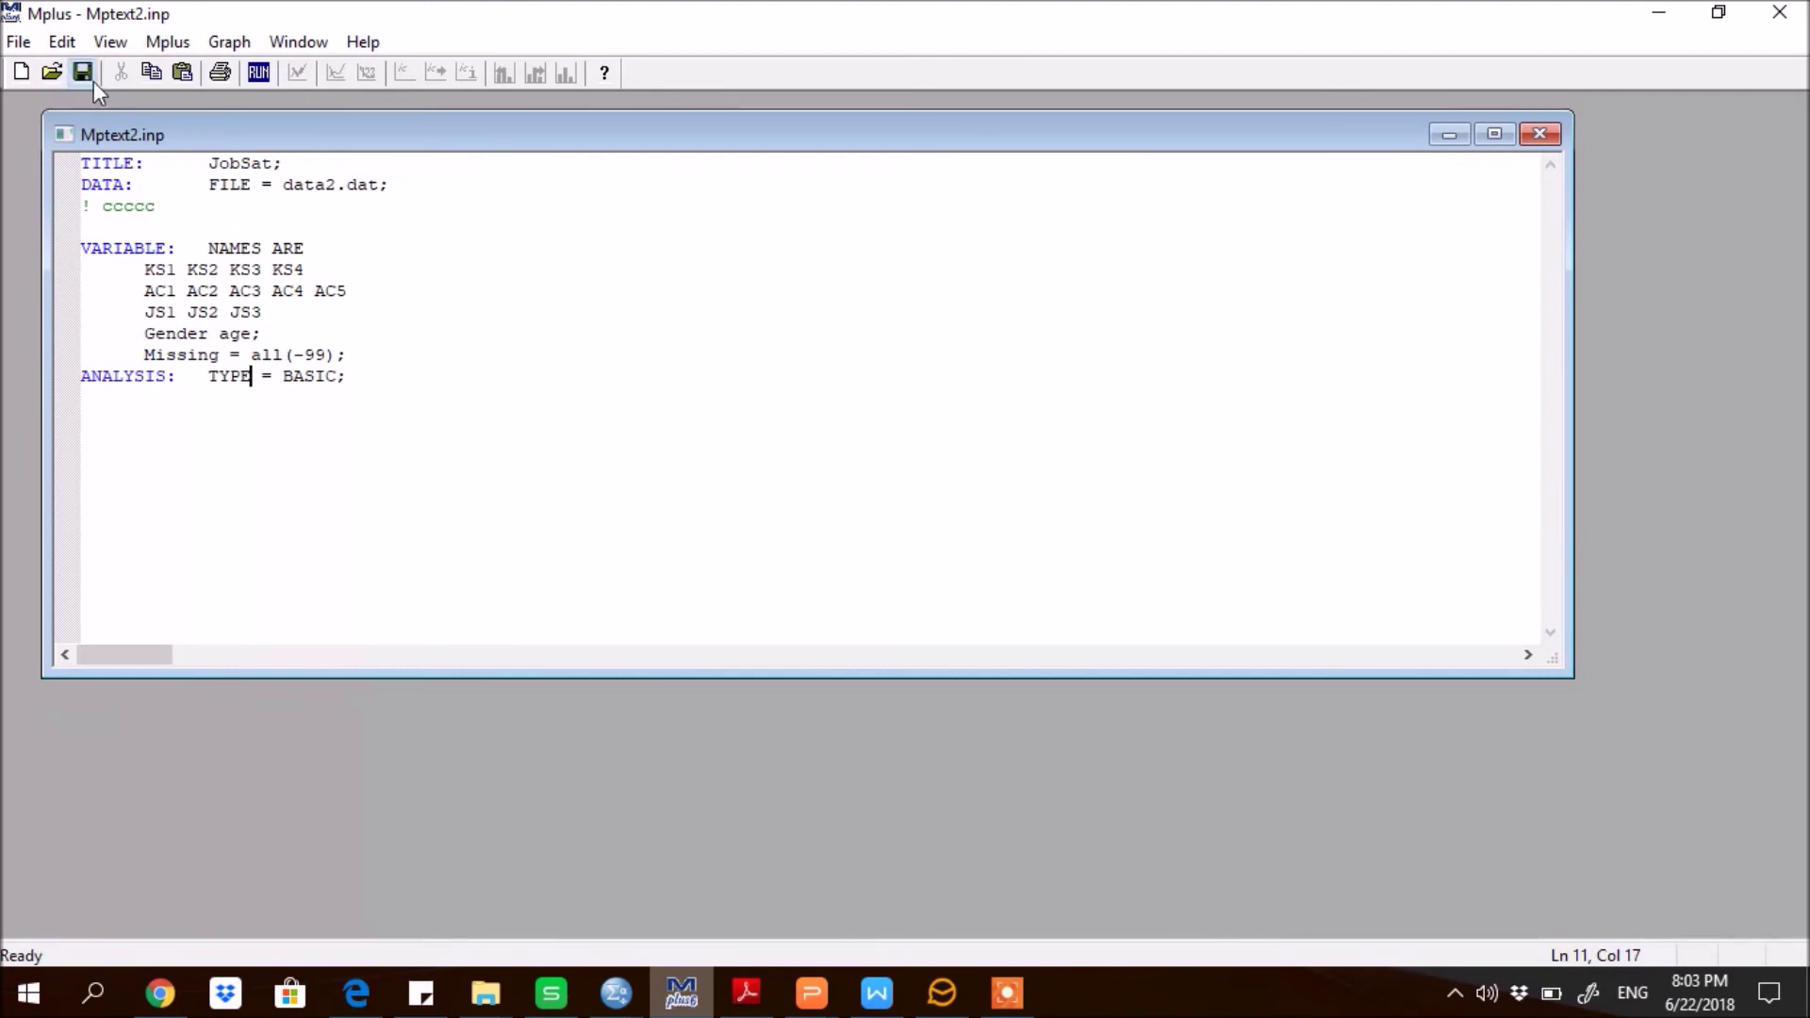
Step: Run Mptext2.inp with the RUN toolbar button
{"action": "left_click", "coordinate": [259, 73]}
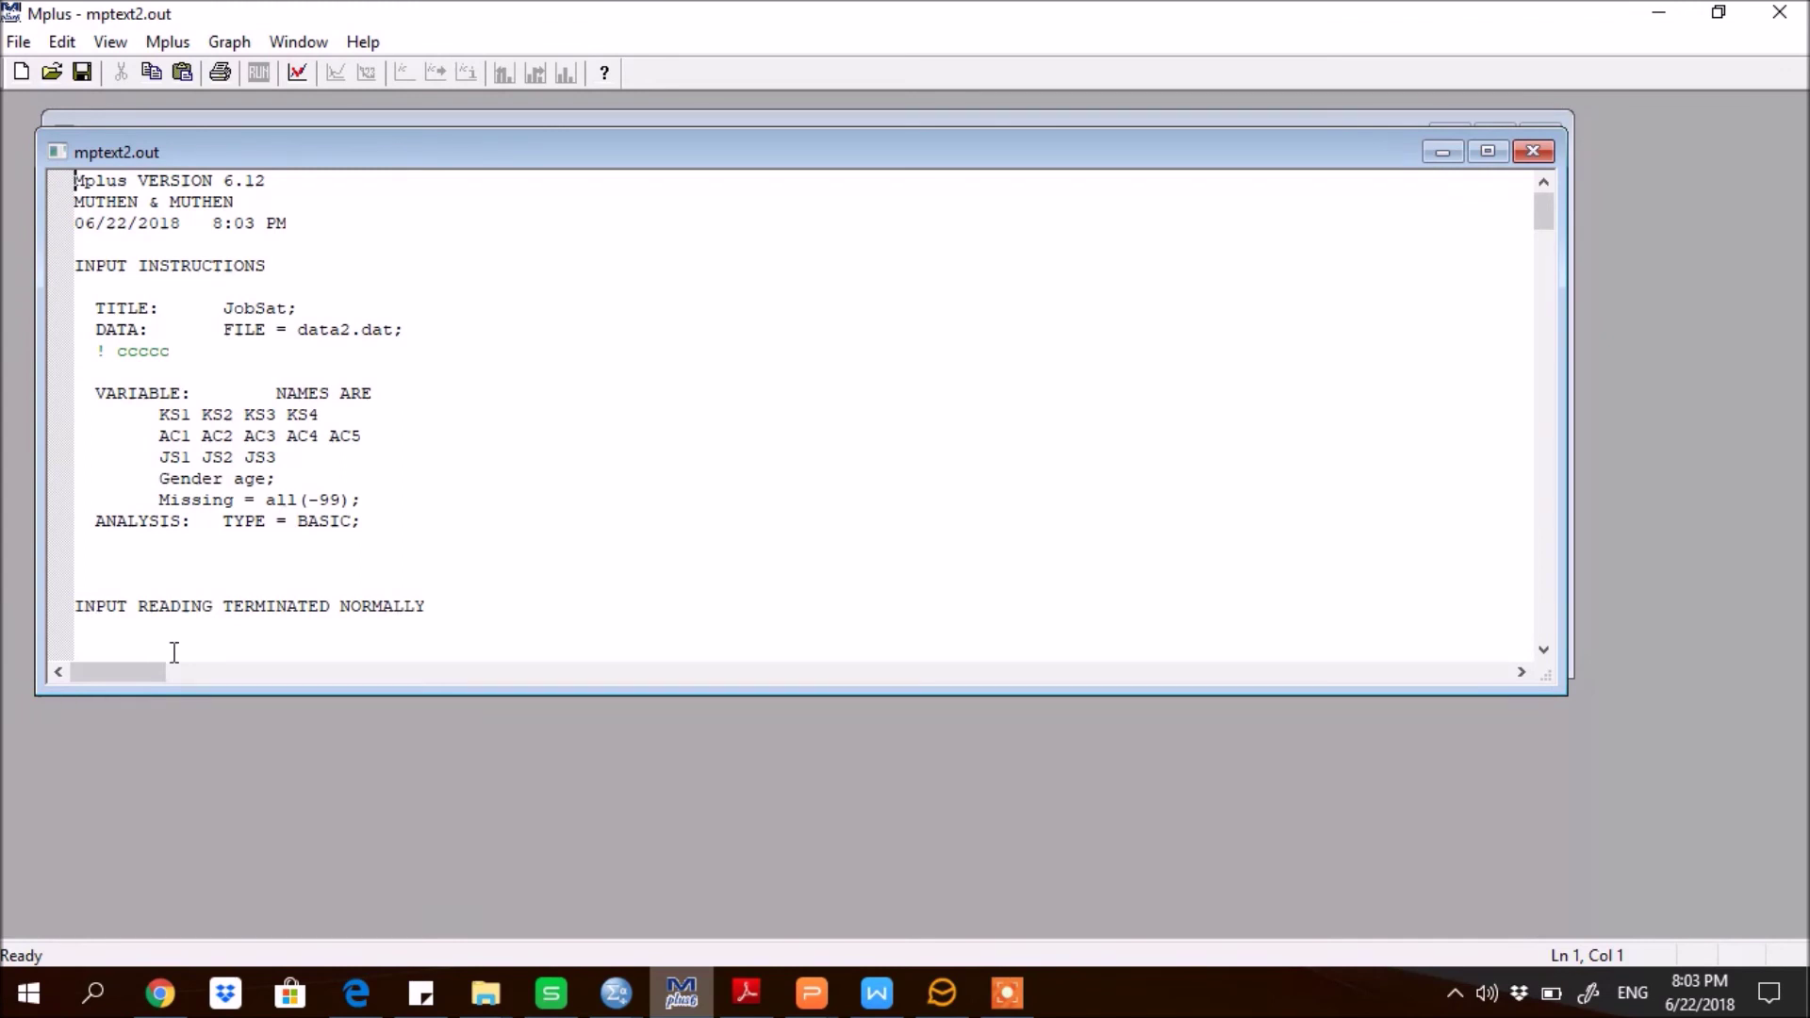
Step: Point out the 'INPUT READING TERMINATED NORMALLY' line in mptext2.out
{"action": "left_click", "coordinate": [448, 618]}
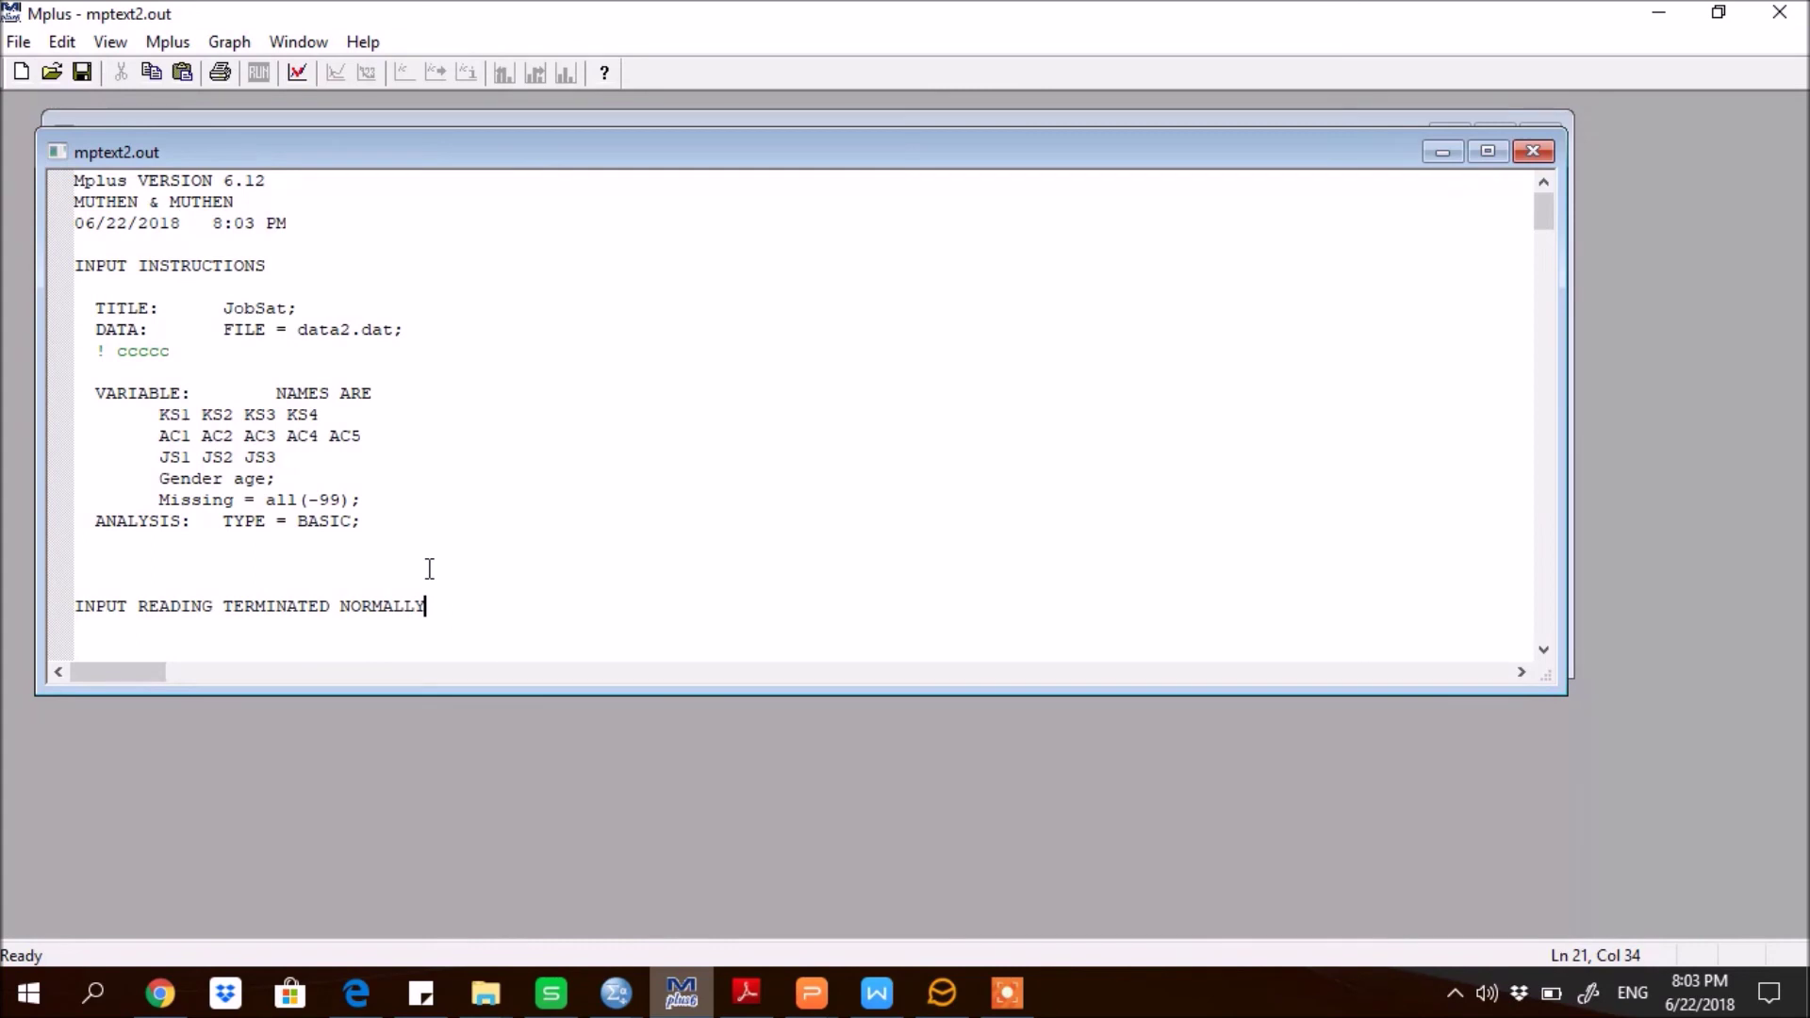